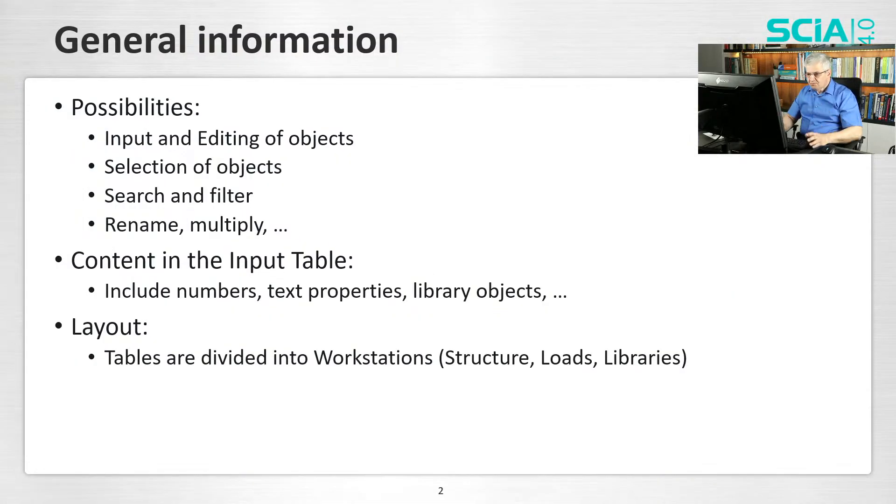
pyautogui.press('Right')
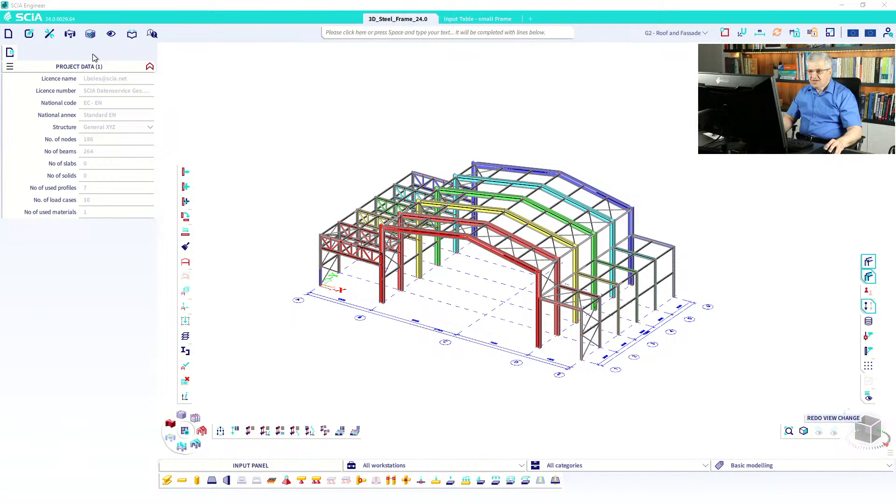
# Step: Look at the available options for saving, loading and restoring the user configuration
pyautogui.click(111, 34)
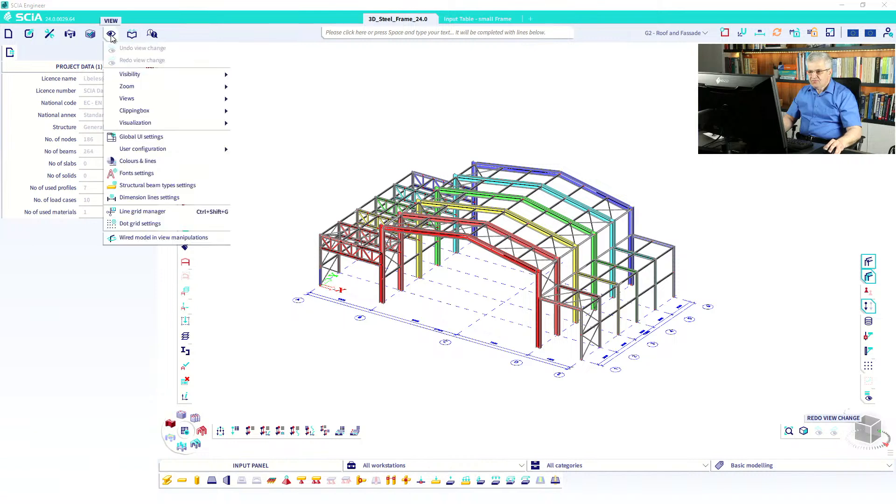
pyautogui.moveTo(137, 149)
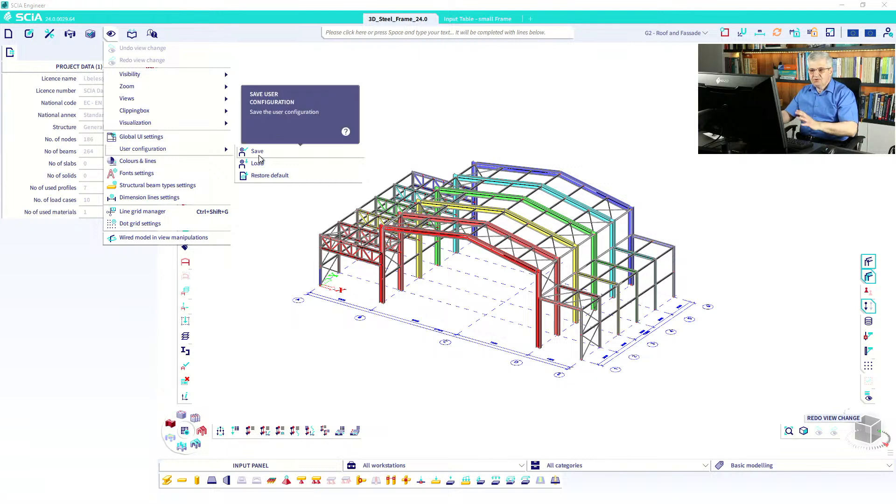
pyautogui.click(269, 229)
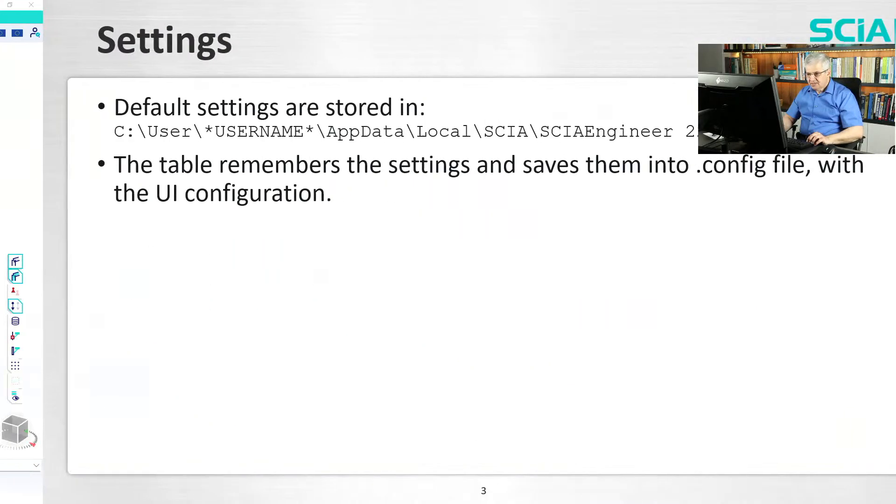
pyautogui.press('Right')
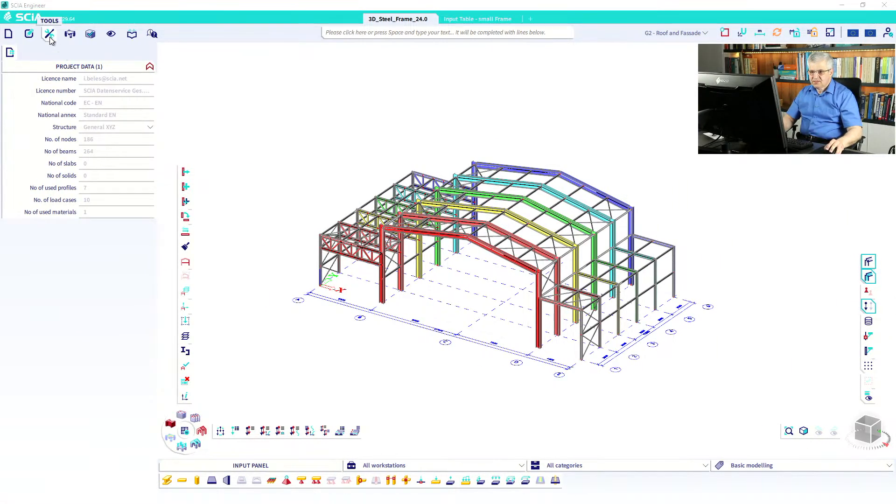
# Step: Open the Input table, reposition it over the model view and enlarge it to show more rows
pyautogui.click(51, 37)
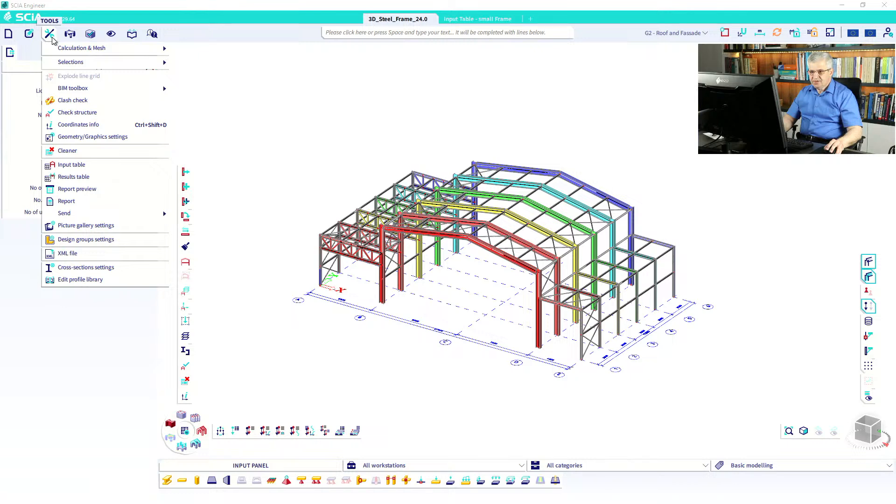
pyautogui.click(72, 165)
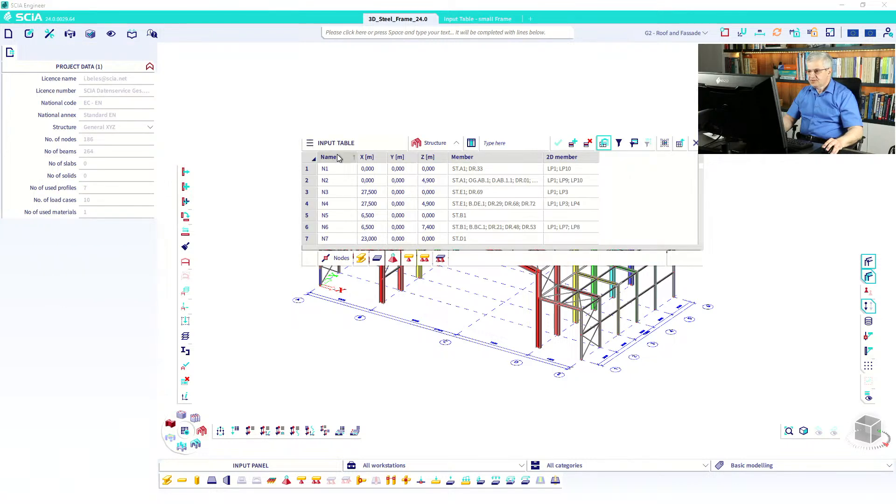
pyautogui.moveTo(337, 142); pyautogui.dragTo(277, 124)
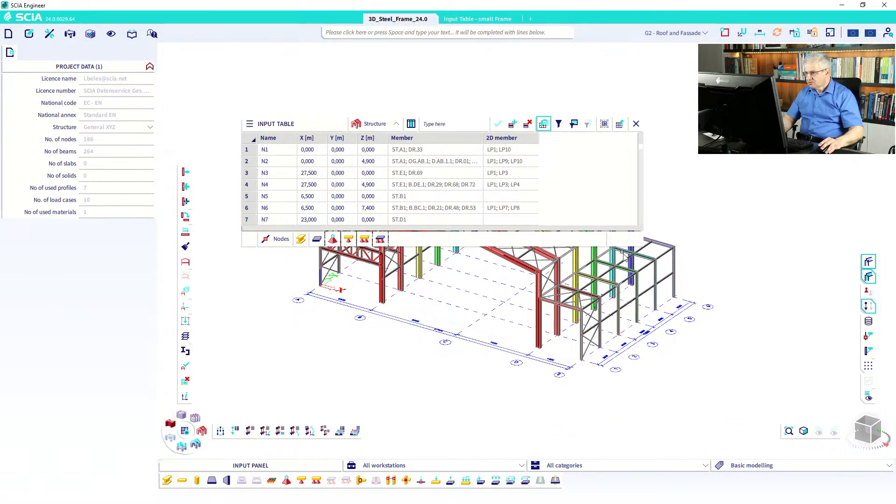
pyautogui.moveTo(643, 247); pyautogui.dragTo(657, 298)
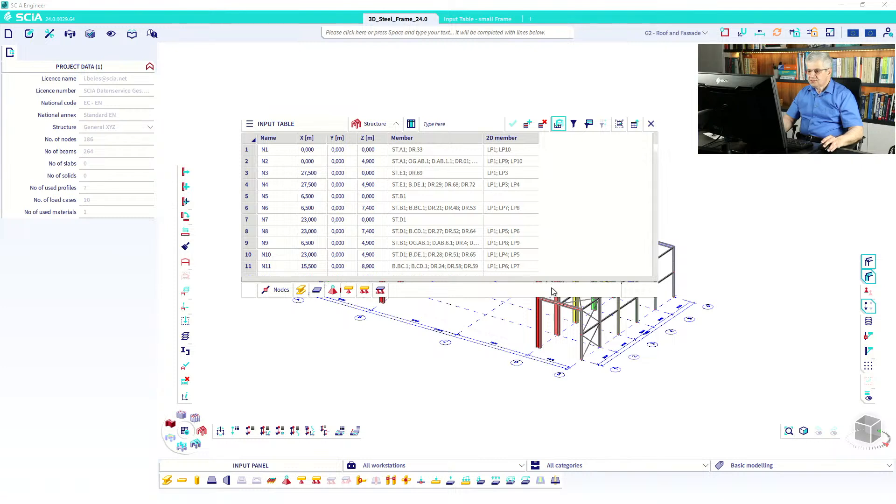
# Step: Look through the Input table's workstation list and view the 1D members table before returning to Nodes
pyautogui.click(390, 125)
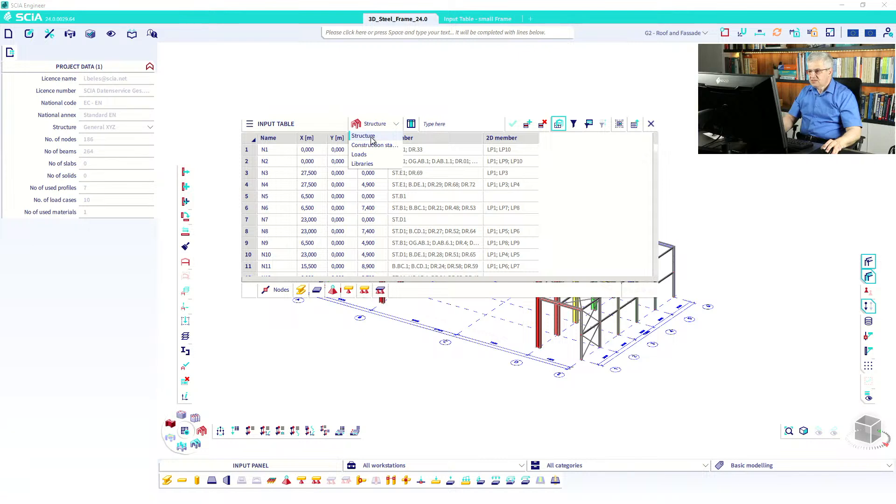
pyautogui.click(412, 300)
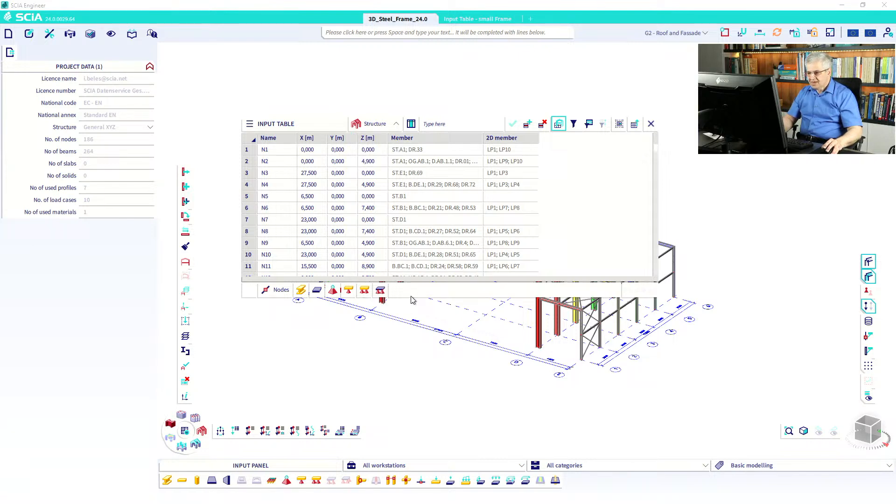
pyautogui.click(300, 291)
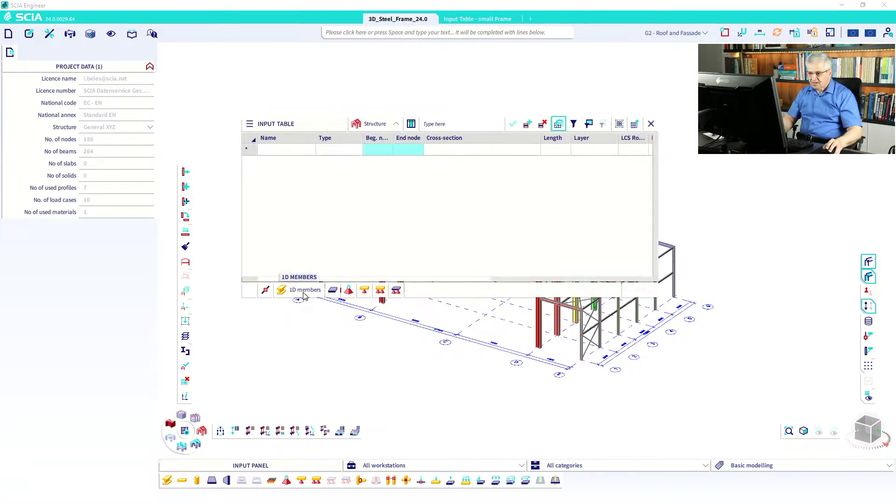
pyautogui.click(266, 292)
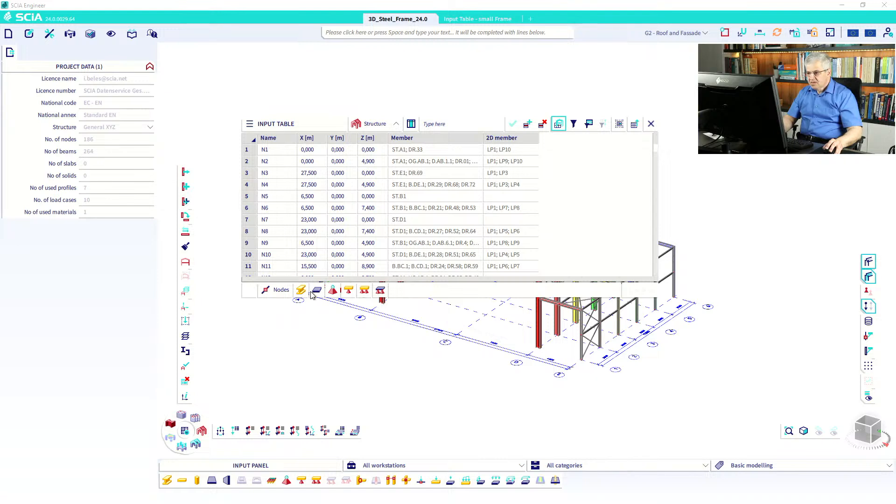
# Step: Add the Hinges on 1D table to the Structure workstation's tables and remove it again
pyautogui.click(382, 292)
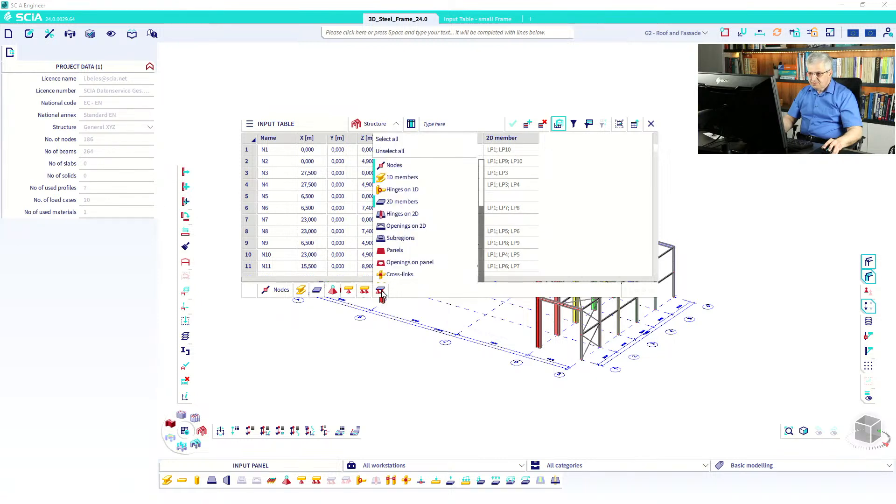
pyautogui.click(380, 190)
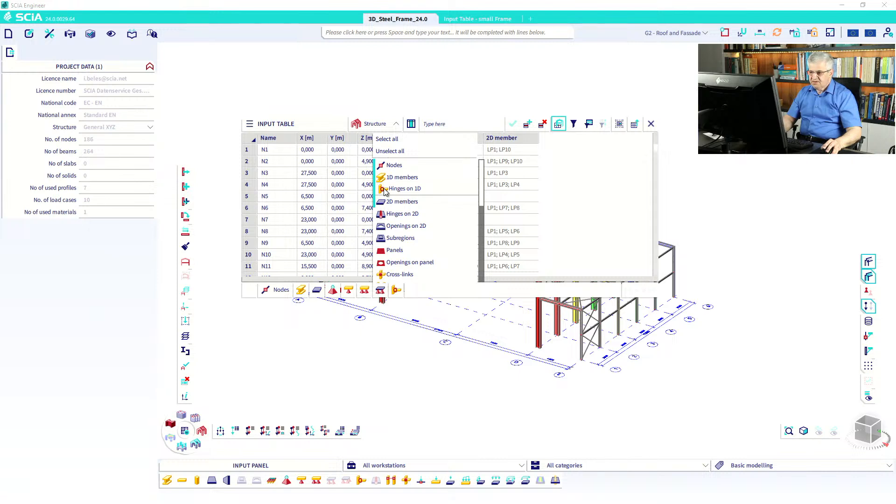
pyautogui.moveTo(396, 293); pyautogui.dragTo(255, 295)
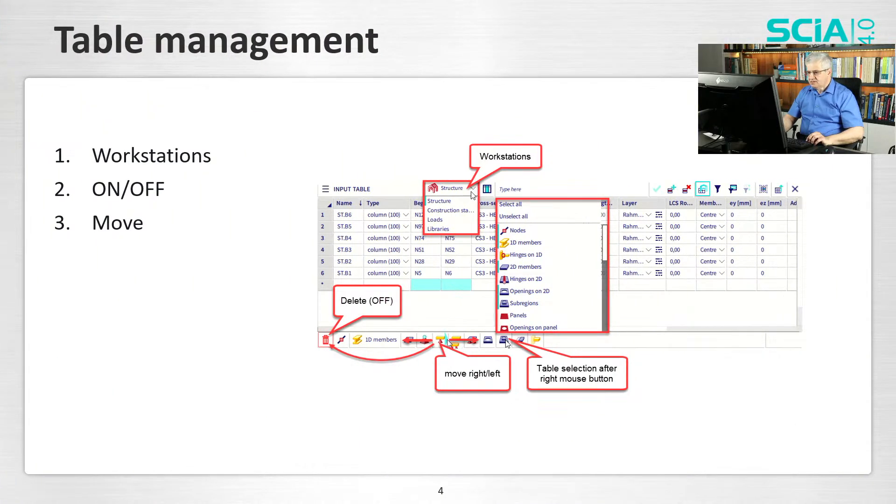
pyautogui.press('Right')
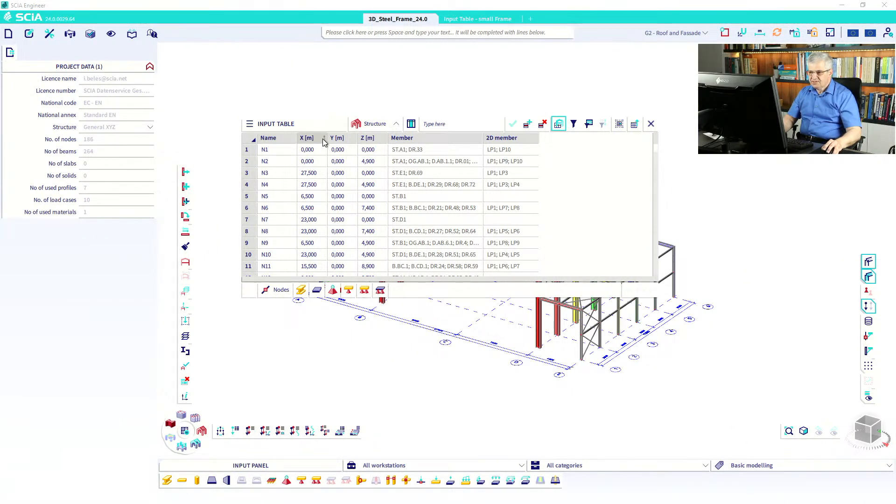
# Step: Sort the nodes by X coordinate in descending order, and reset the sorting to the original order
pyautogui.click(316, 140)
pyautogui.click(308, 138)
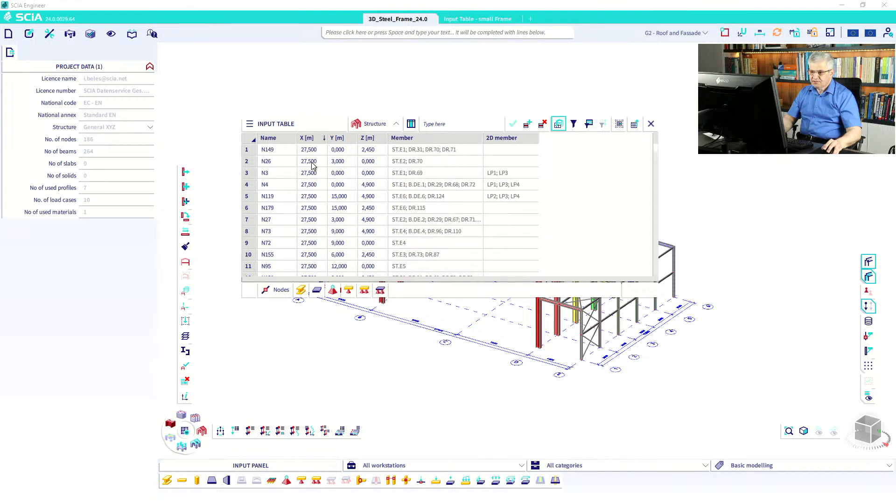
pyautogui.click(321, 140)
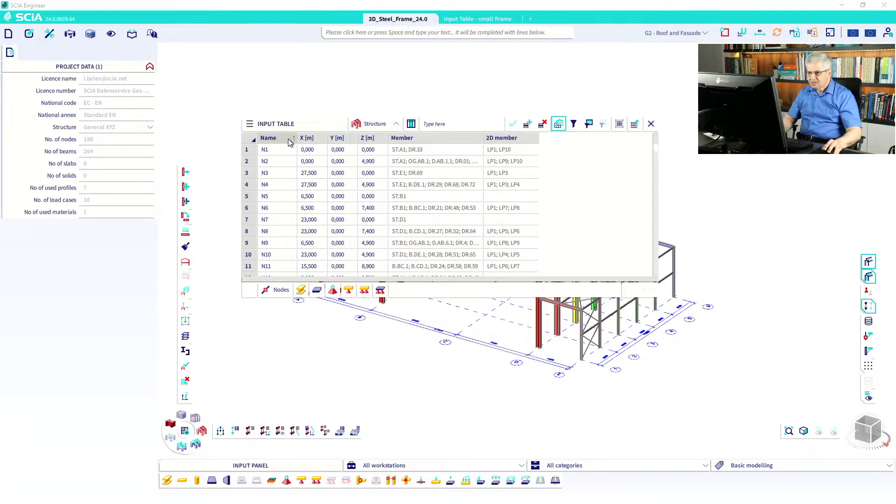
pyautogui.moveTo(289, 139)
pyautogui.mouseDown()
pyautogui.moveTo(318, 139)
pyautogui.moveTo(287, 141)
pyautogui.mouseUp()
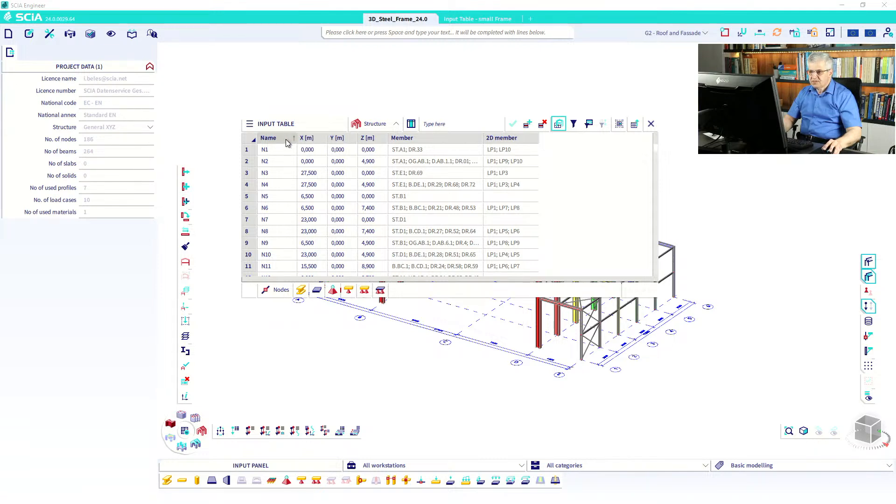
# Step: Review the Name column's context options and the list of columns available for the Nodes table
pyautogui.rightClick(286, 141)
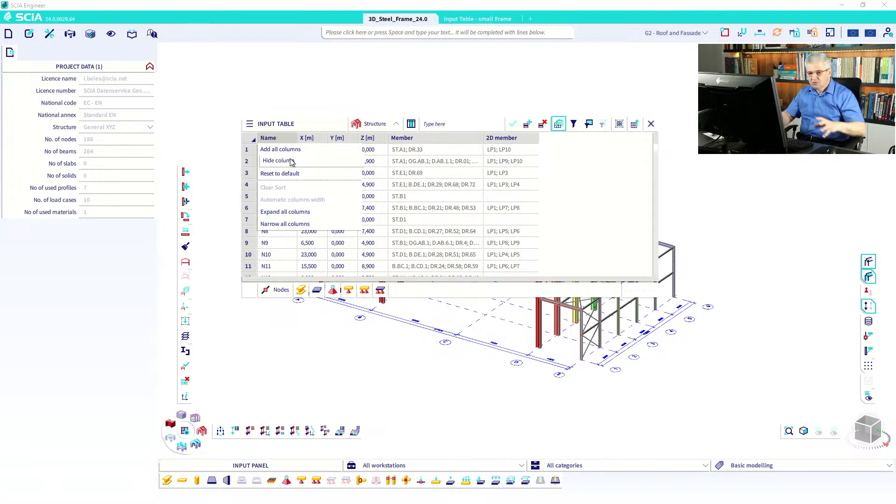
pyautogui.click(466, 110)
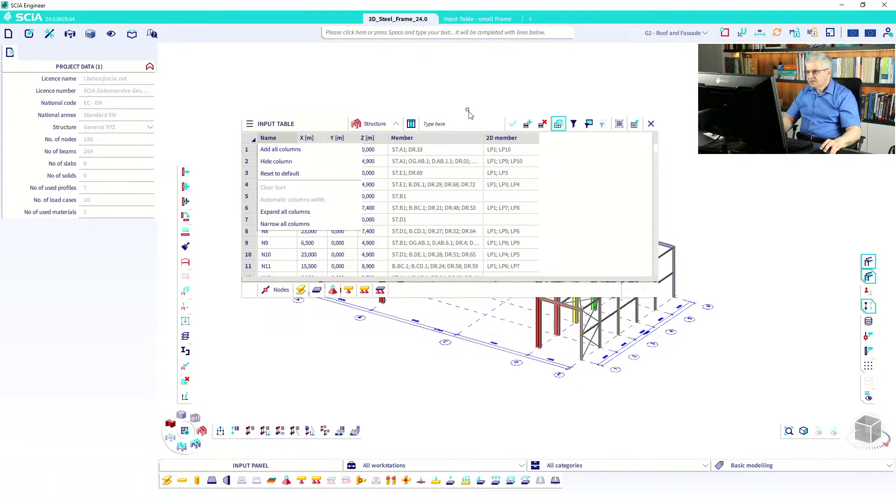
pyautogui.click(411, 124)
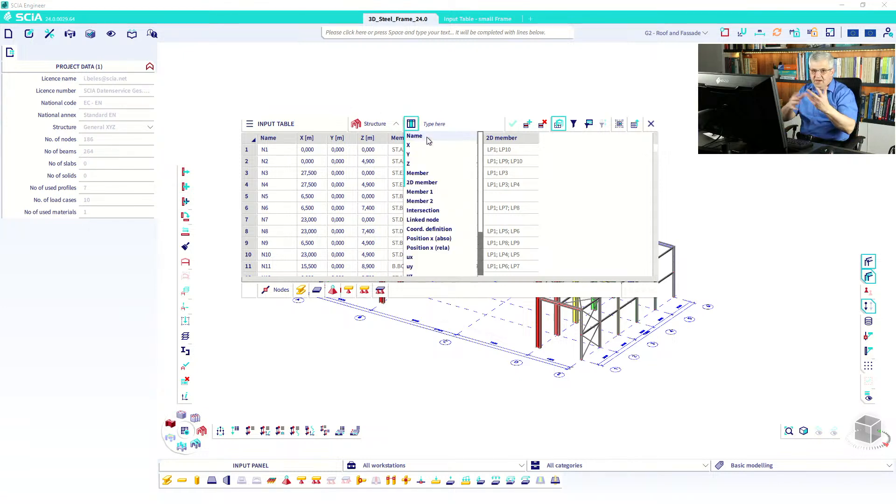
pyautogui.click(607, 200)
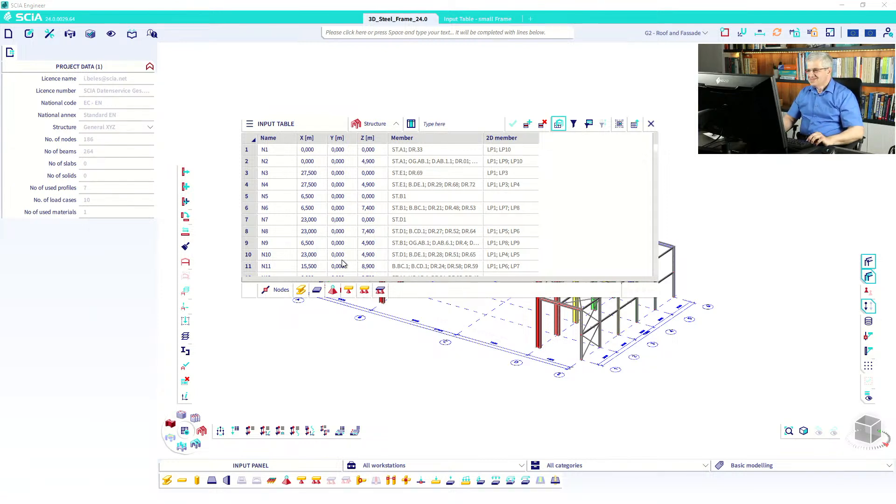
pyautogui.moveTo(304, 128); pyautogui.dragTo(287, 135)
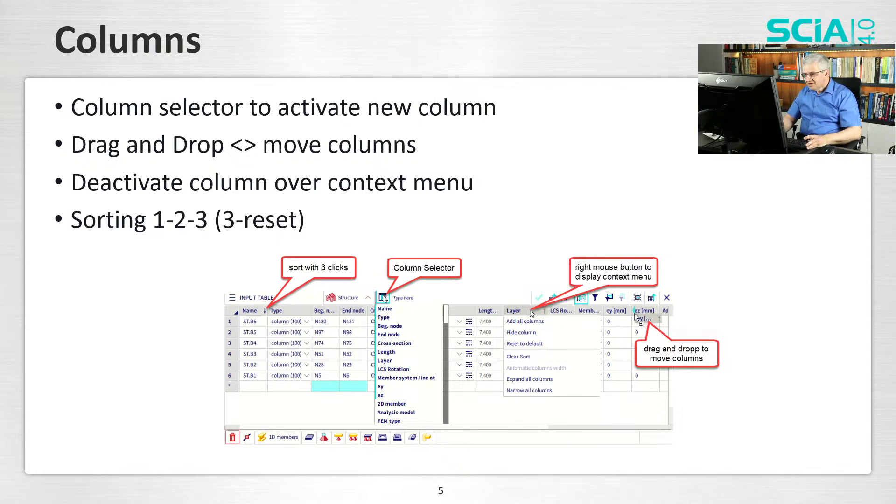
pyautogui.press('Right')
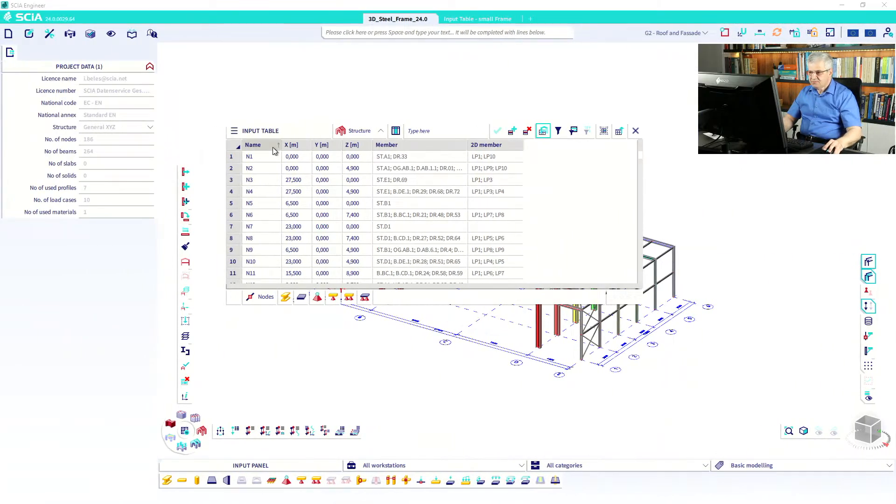
# Step: Review the context options of the Name column, a Member cell and the table selection, plus the edit box operations
pyautogui.rightClick(272, 147)
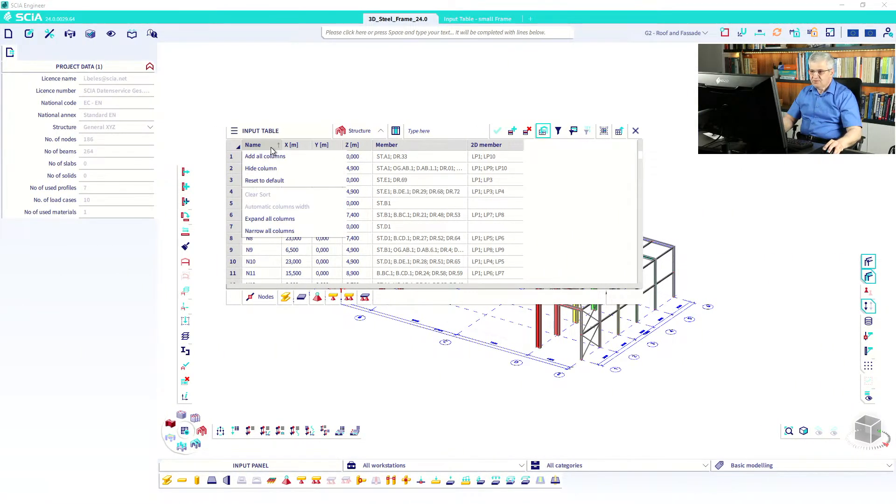
pyautogui.rightClick(379, 169)
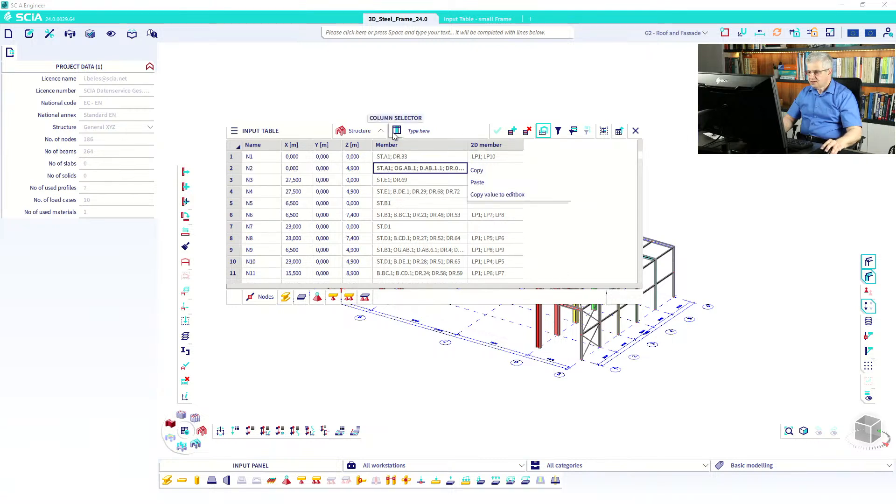
pyautogui.click(417, 132)
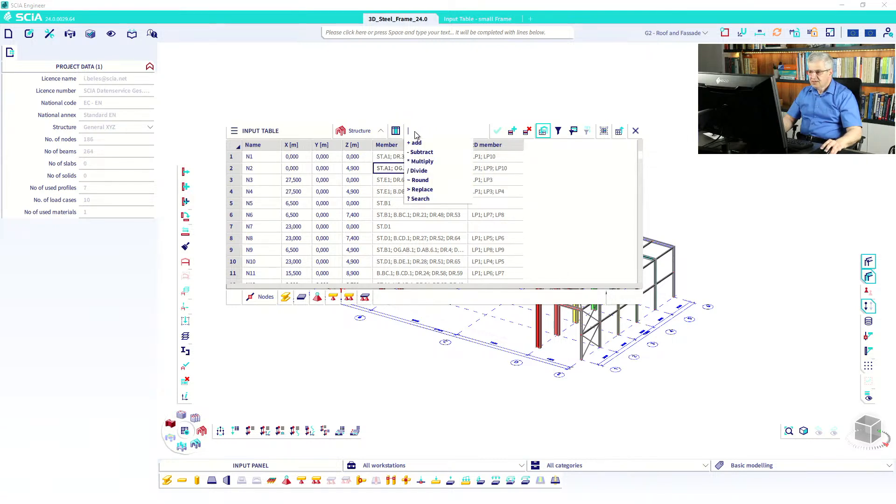
pyautogui.rightClick(367, 298)
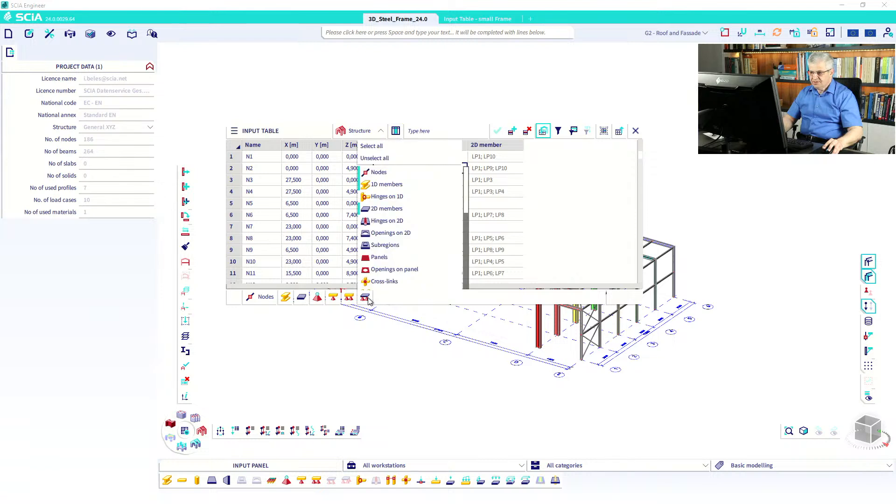
pyautogui.click(547, 240)
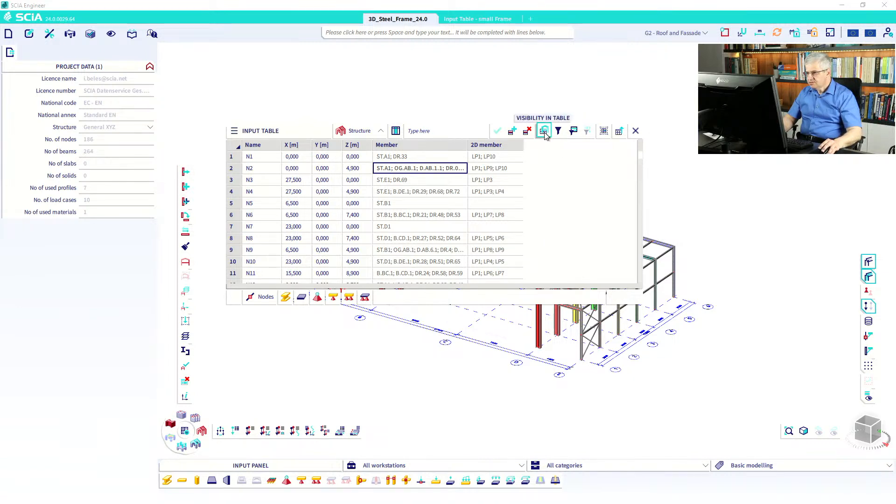
# Step: Turn off Visibility in table and show the filter bar in the Input table
pyautogui.click(546, 137)
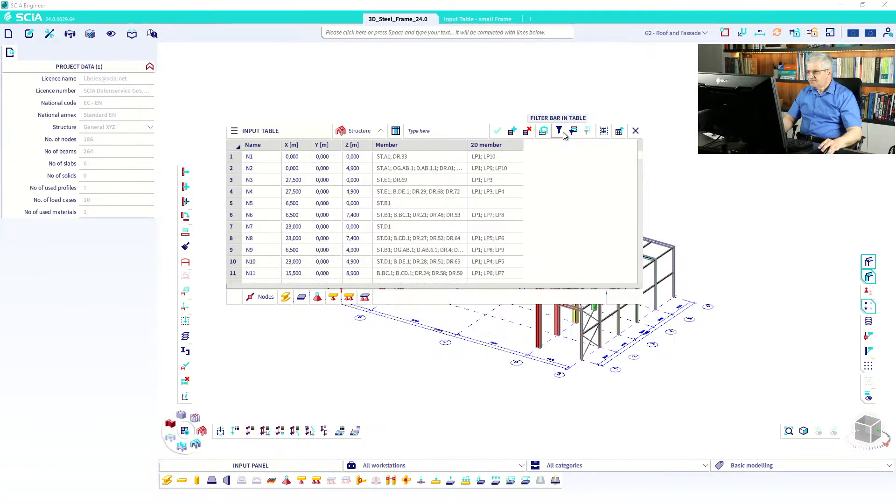
pyautogui.click(559, 131)
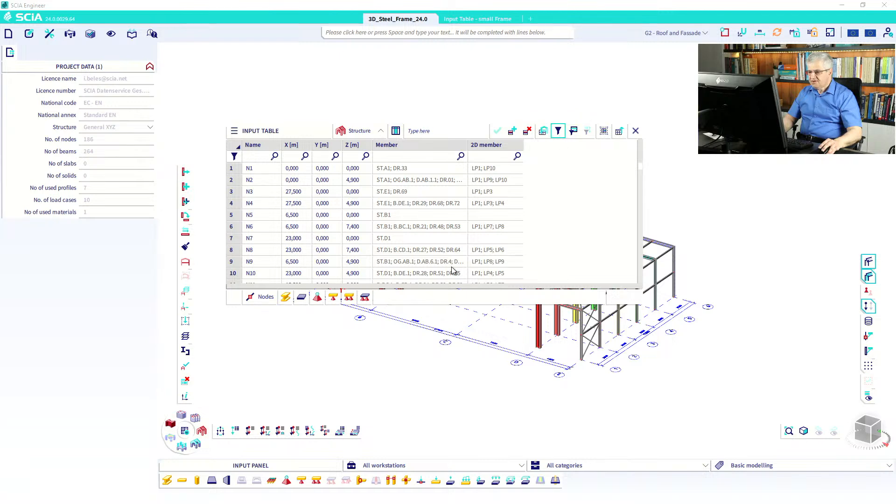
# Step: Switch the Input table to 1D members and move it so that more of the model is uncovered
pyautogui.click(286, 298)
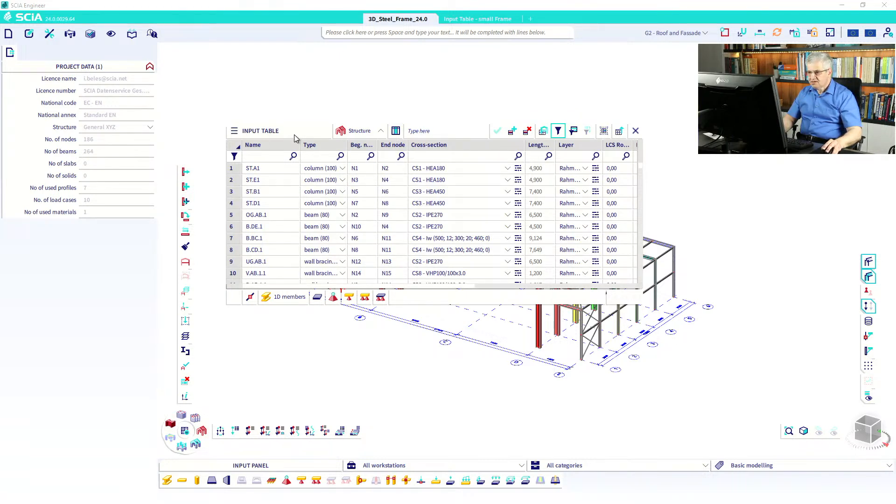
pyautogui.moveTo(294, 135); pyautogui.dragTo(195, 236)
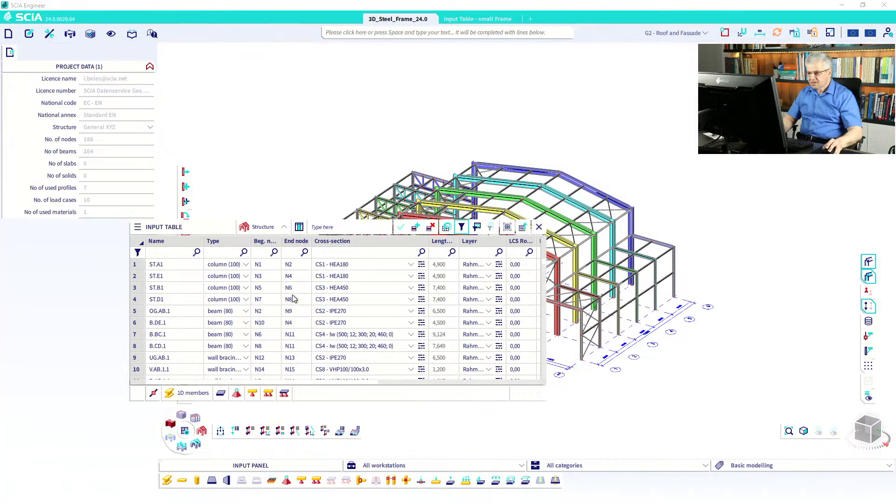
# Step: Look through the 1D members list and filter its Cross-section column by the text 450
pyautogui.scroll(-14, 340, 302)
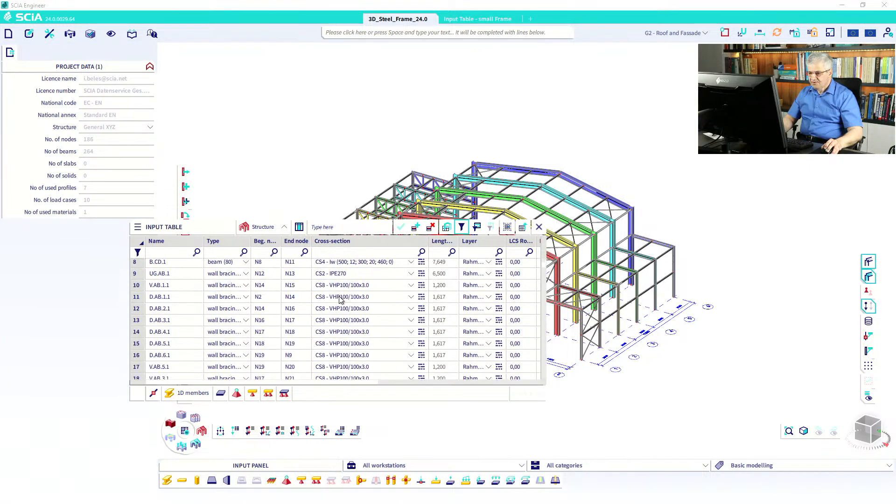
pyautogui.scroll(-1, 340, 300)
pyautogui.scroll(4, 340, 300)
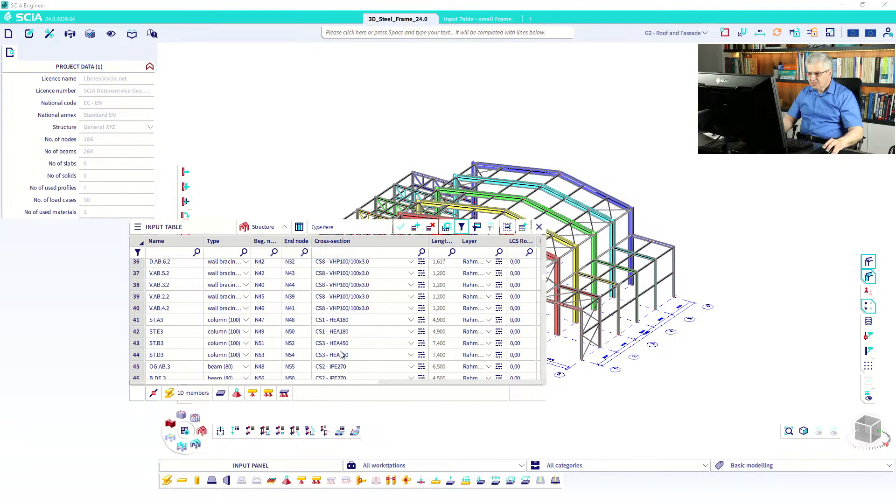
pyautogui.click(328, 254)
pyautogui.write('450')
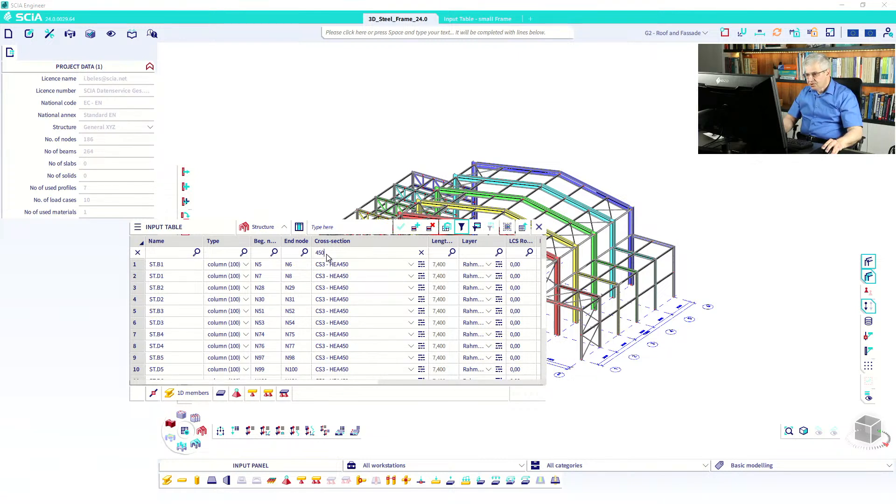
# Step: Empty the Cross-section filter to show all members, and enter 450 in it once more
pyautogui.press('BackSpace')
pyautogui.press('BackSpace')
pyautogui.press('BackSpace')
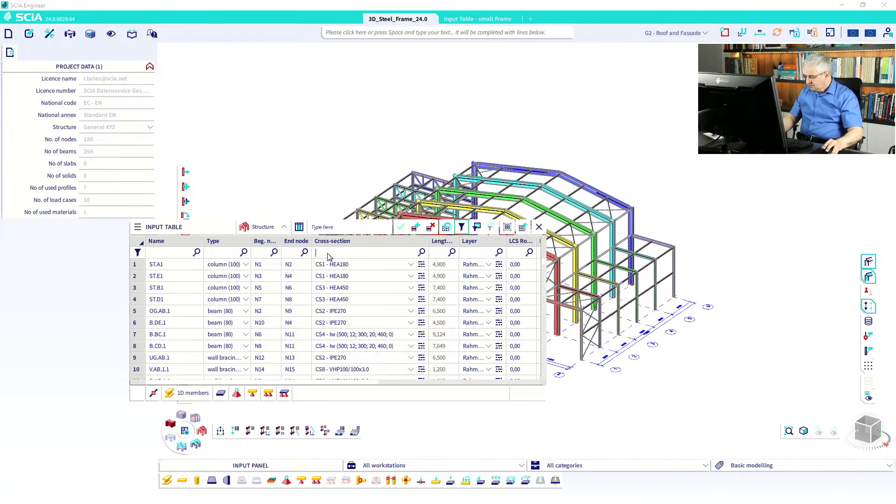
pyautogui.write('450')
# Step: Replace the Cross-section filter text with HEA, and clear that filter again
pyautogui.moveTo(332, 253); pyautogui.dragTo(316, 255)
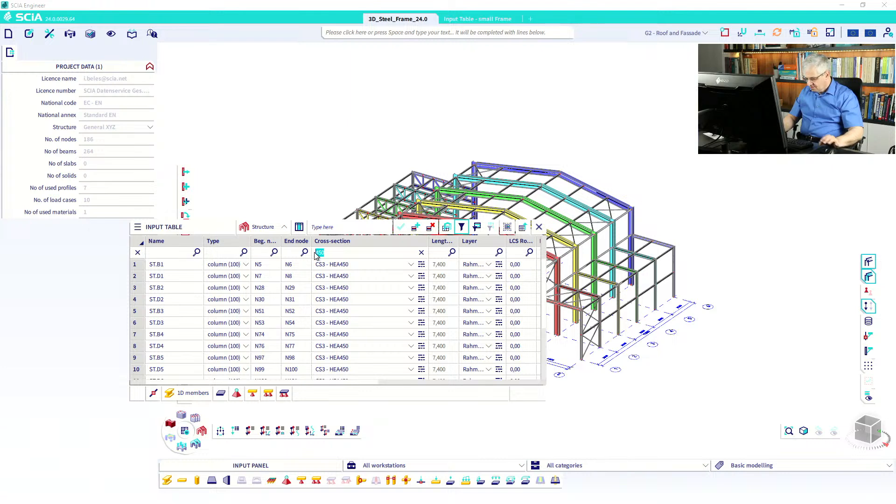
pyautogui.write('HEA')
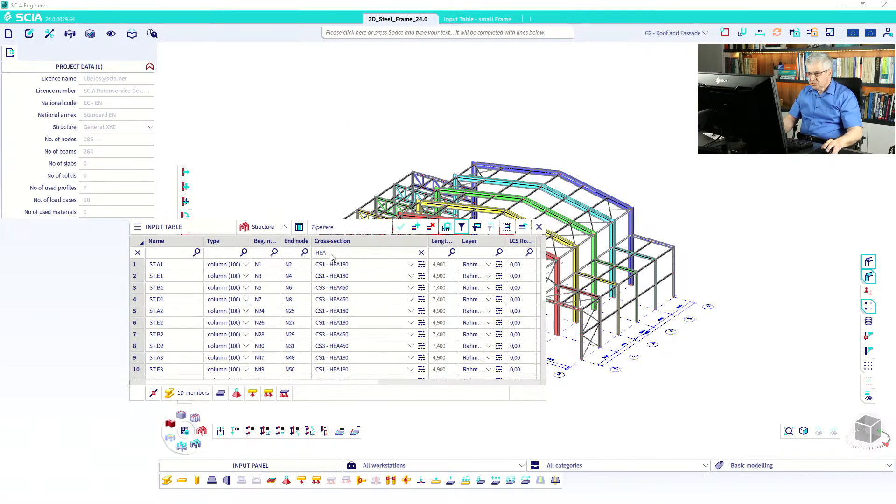
pyautogui.moveTo(330, 254); pyautogui.dragTo(314, 255)
pyautogui.press('BackSpace')
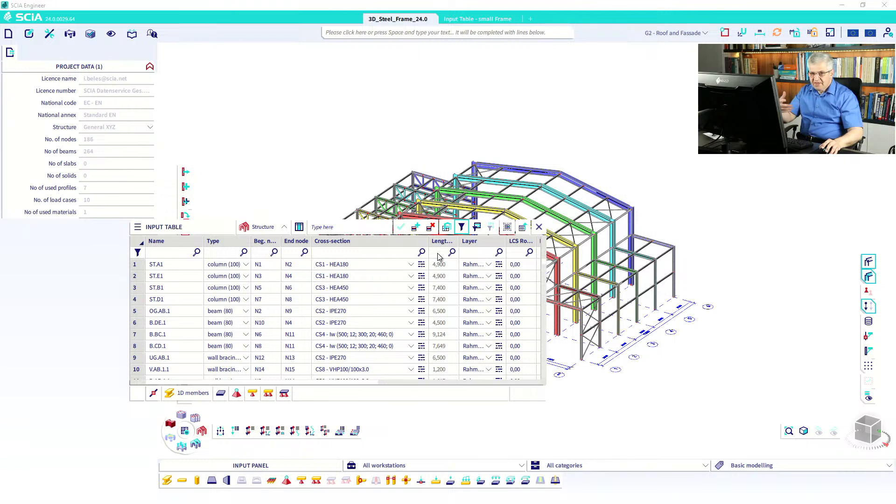
# Step: Filter the Length column by the interval (1;3] and sort the members by descending length
pyautogui.moveTo(439, 257)
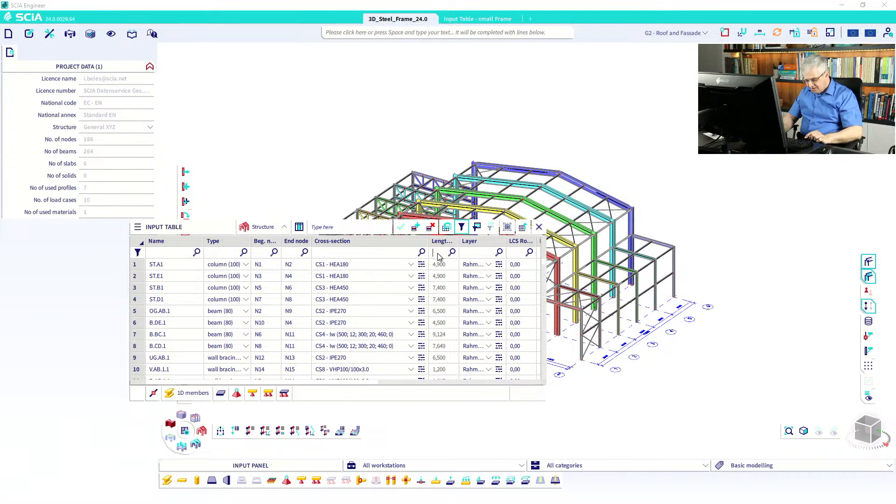
pyautogui.write('(1;3')
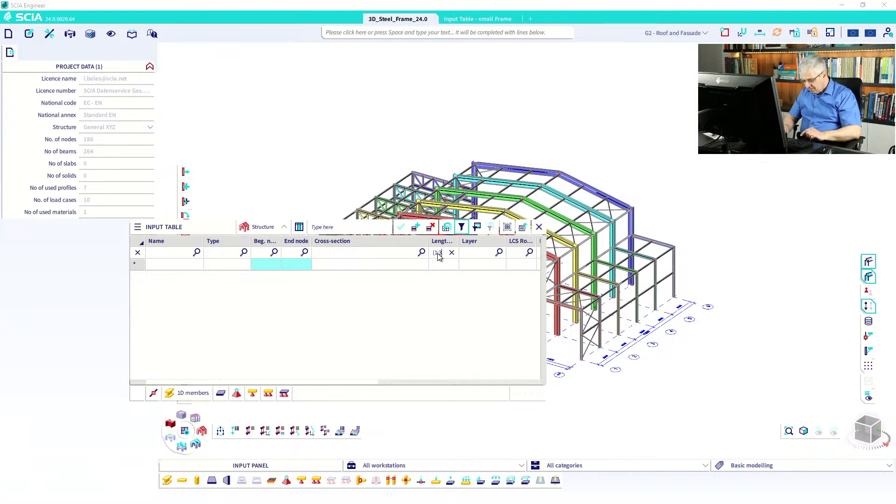
pyautogui.write(']')
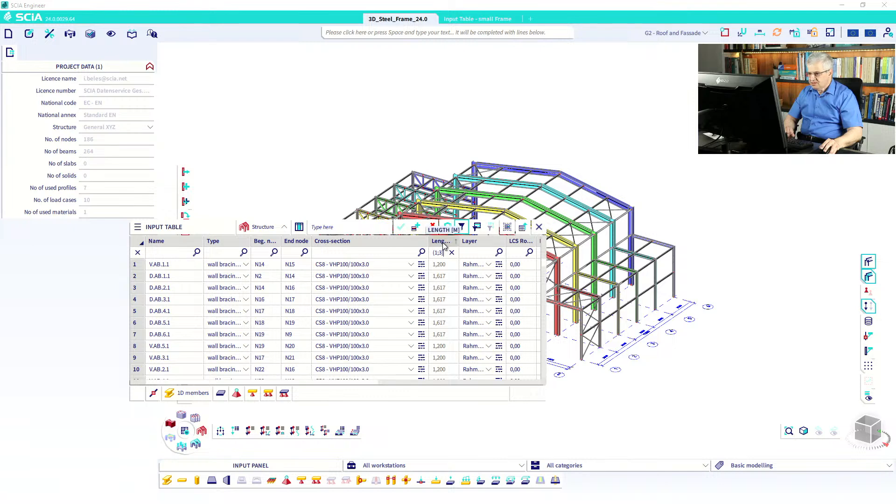
pyautogui.click(446, 242)
pyautogui.click(447, 242)
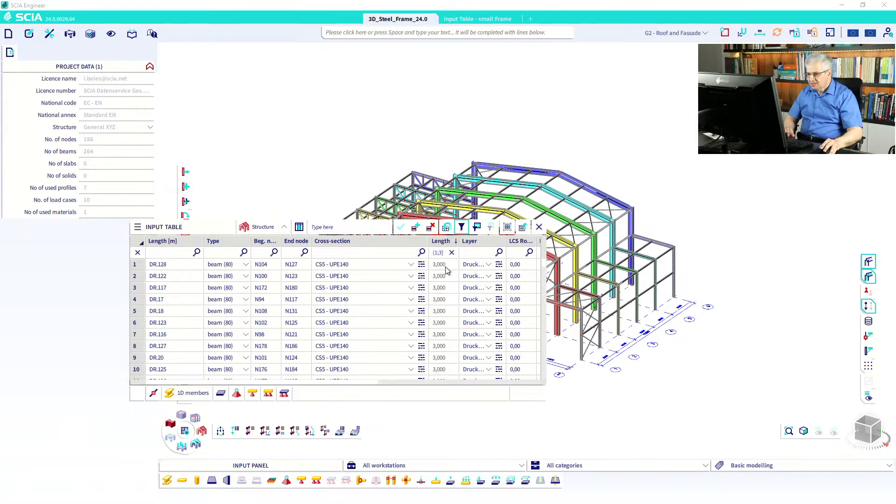
# Step: Change the Length filter to (1;3), sort the members by ascending length, and clear all filters
pyautogui.press('BackSpace')
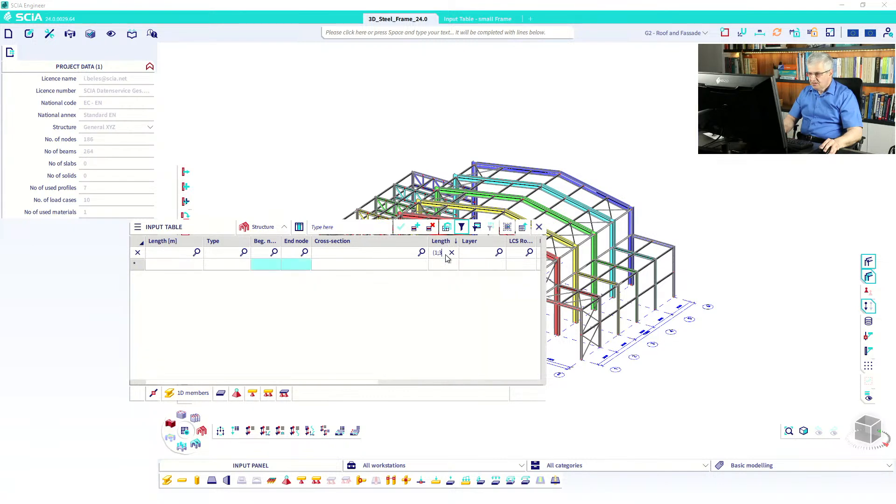
pyautogui.write(')')
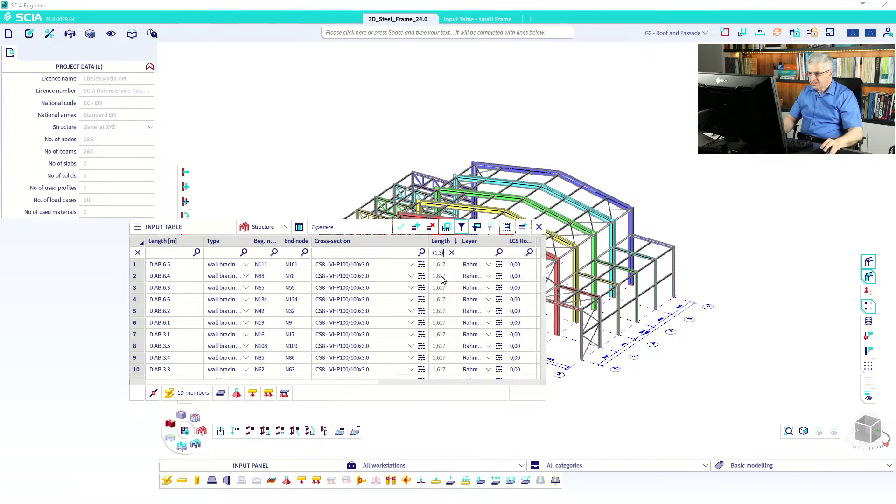
pyautogui.click(443, 242)
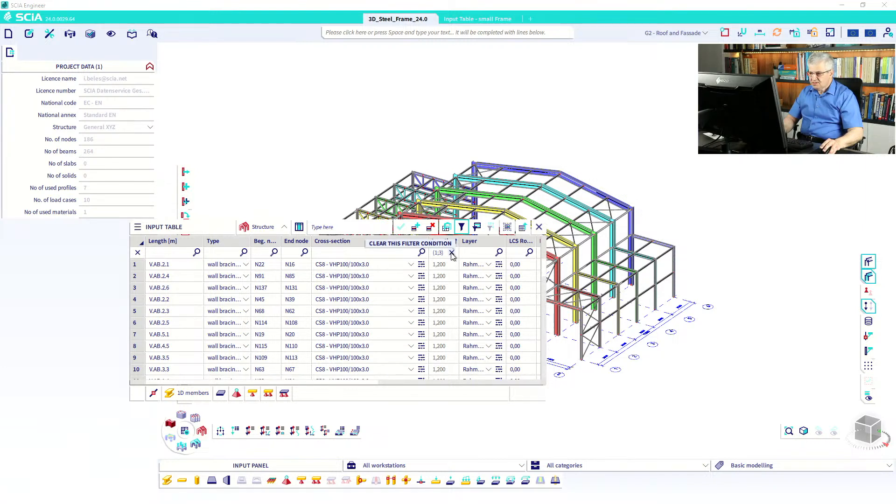
pyautogui.click(137, 252)
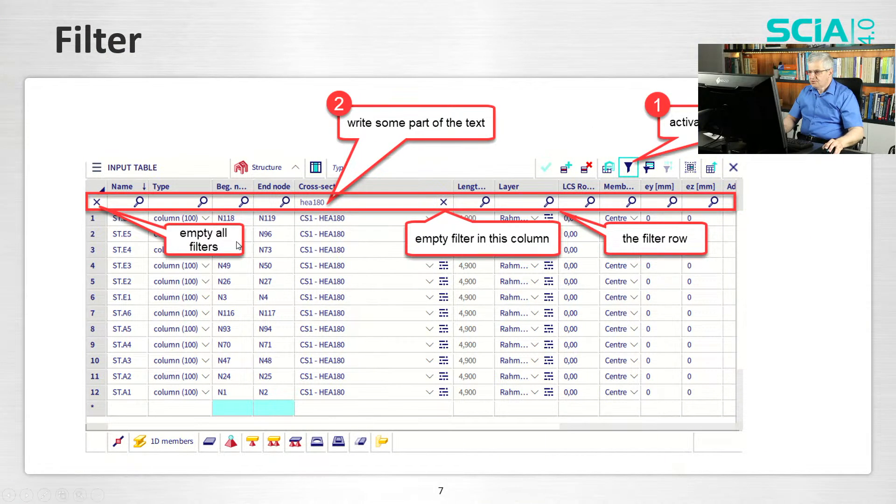
pyautogui.click(300, 276)
pyautogui.click(301, 279)
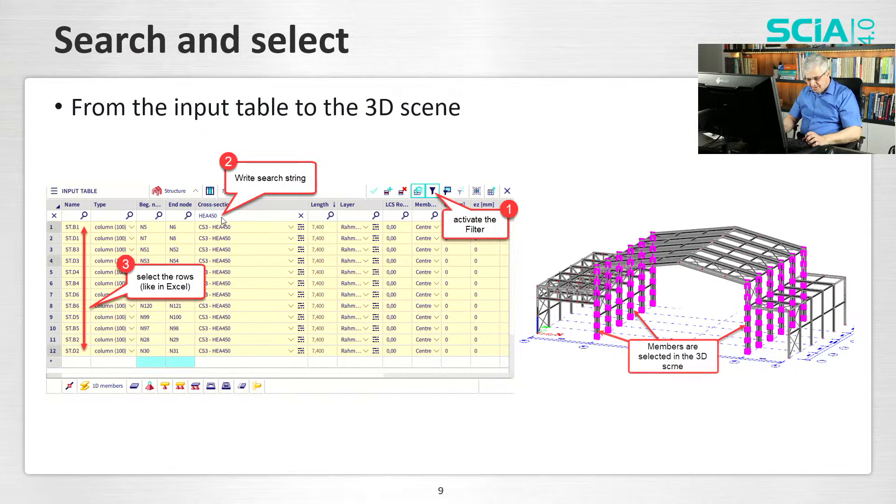
pyautogui.hotkey('alt', 'Tab')
pyautogui.hotkey('alt', 'Tab')
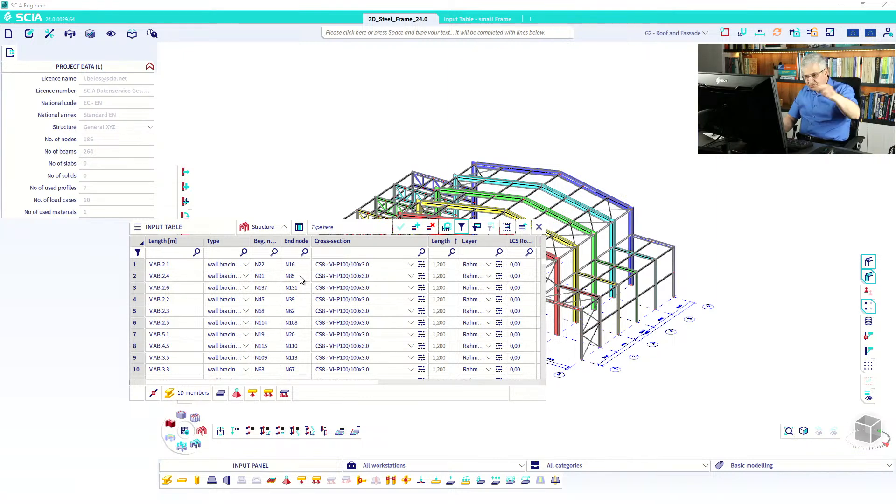
# Step: Move the Input Table lower to uncover more of the frame and filter the Cross-section column by 450
pyautogui.moveTo(214, 229); pyautogui.dragTo(188, 283)
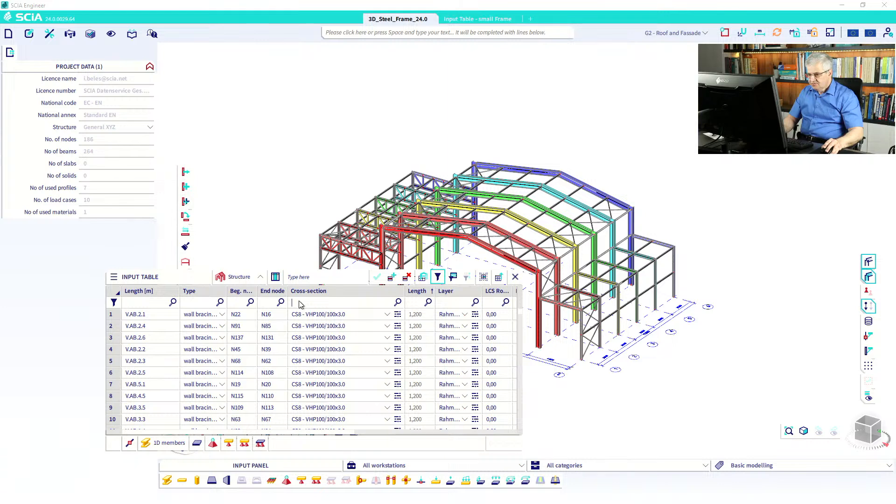
pyautogui.write('450')
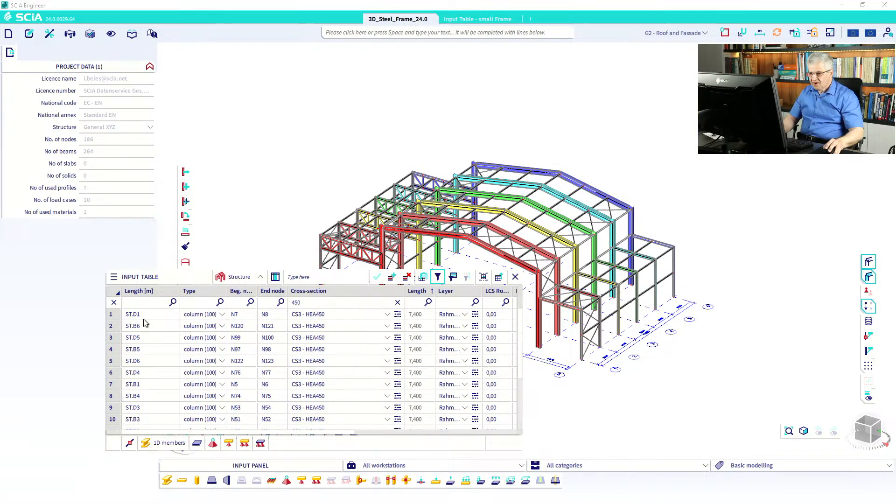
# Step: Select all filtered HEA450 column rows from the first to the last, and cancel the selection
pyautogui.click(122, 316)
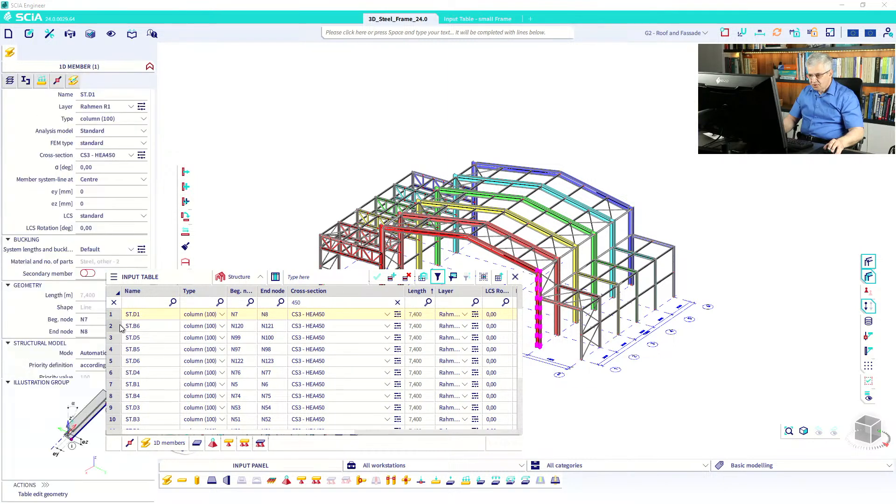
pyautogui.scroll(-3, 121, 328)
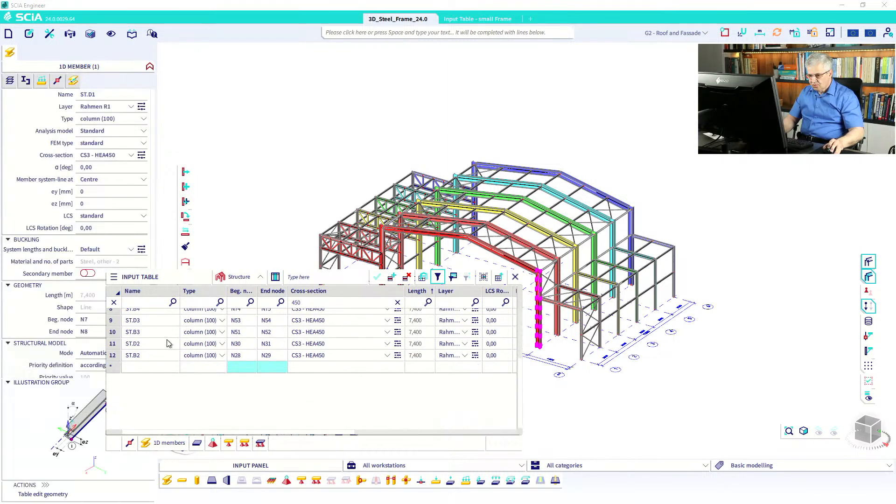
pyautogui.keyDown('shift'); pyautogui.click(117, 358); pyautogui.keyUp('shift')
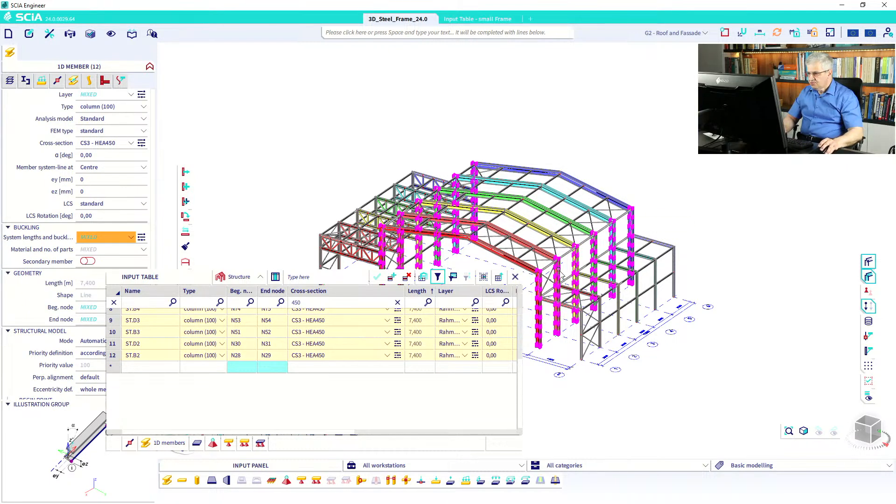
pyautogui.press('Escape')
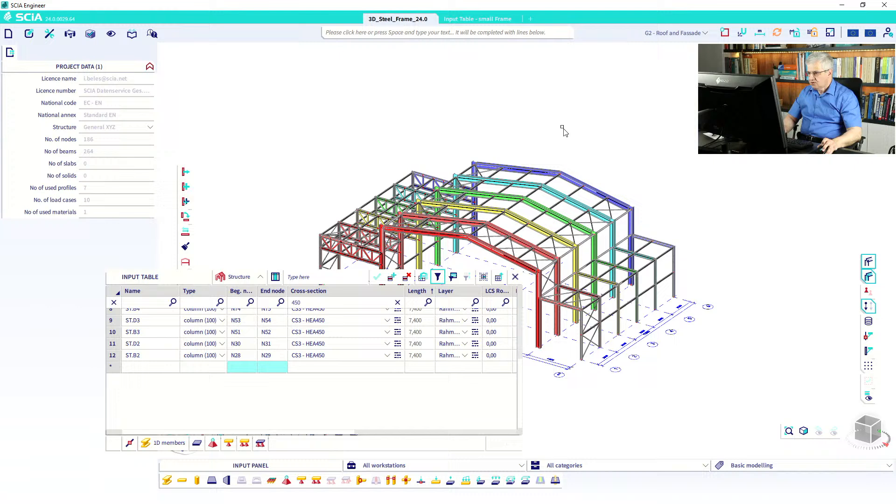
# Step: Select the two roof beams of the rear blue frame in the 3D scene and look for them in the filtered table
pyautogui.click(570, 180)
pyautogui.click(549, 175)
pyautogui.scroll(1, 289, 335)
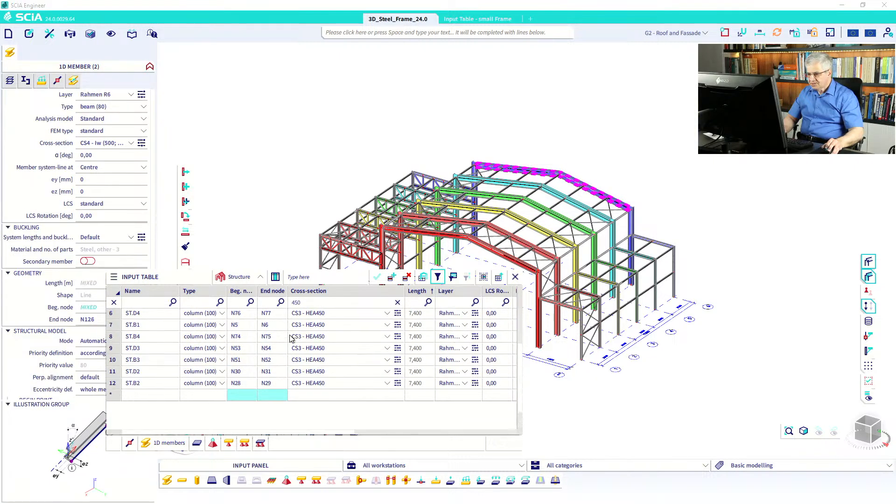
pyautogui.scroll(2, 290, 337)
pyautogui.scroll(-3, 293, 336)
pyautogui.scroll(3, 296, 336)
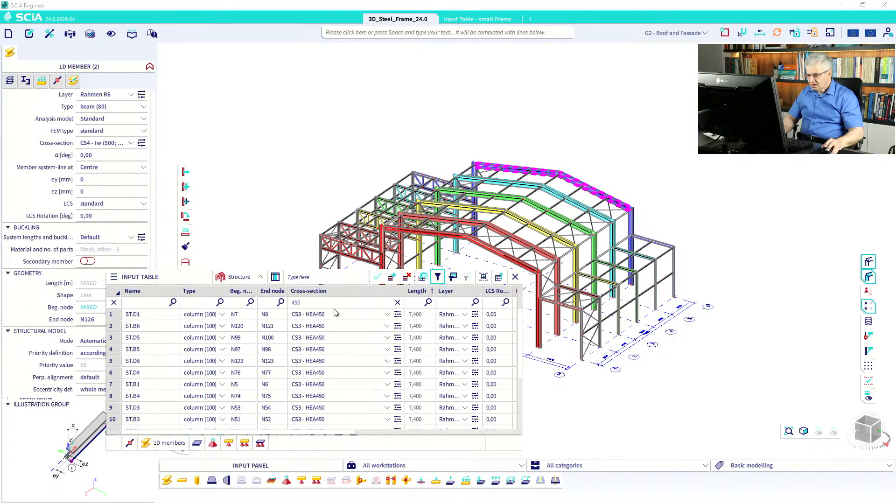
# Step: Clear the Cross-section filter and look through the full member list for the selected roof beams
pyautogui.click(397, 302)
pyautogui.scroll(-10, 311, 340)
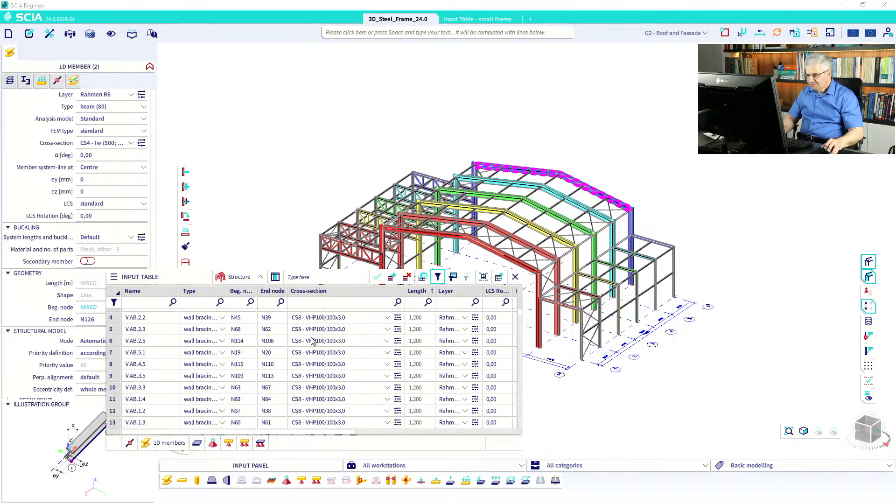
pyautogui.scroll(-20, 311, 340)
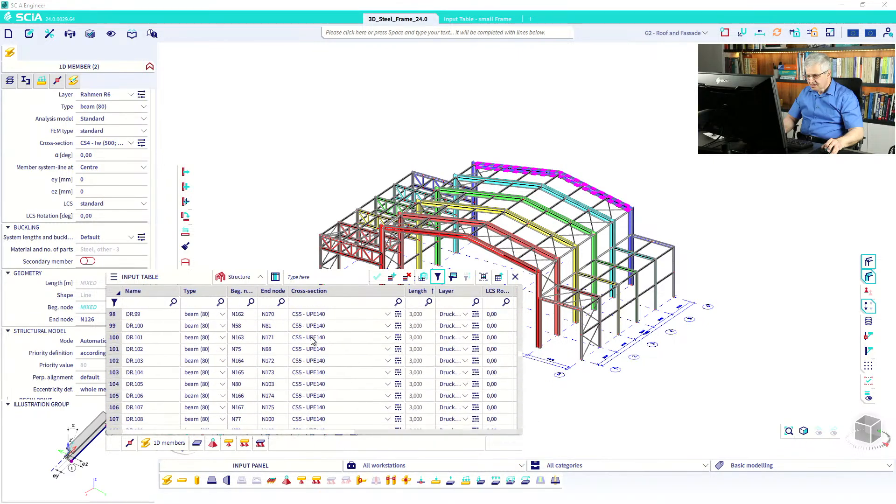
pyautogui.scroll(-20, 312, 340)
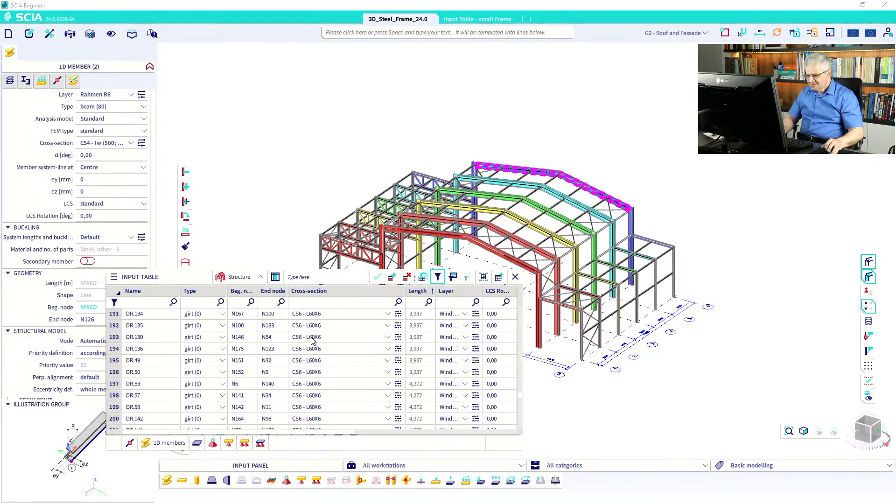
# Step: Select a group of rear roof members and columns with a selection window and look for their highlighted rows in the table
pyautogui.moveTo(638, 152); pyautogui.dragTo(472, 228)
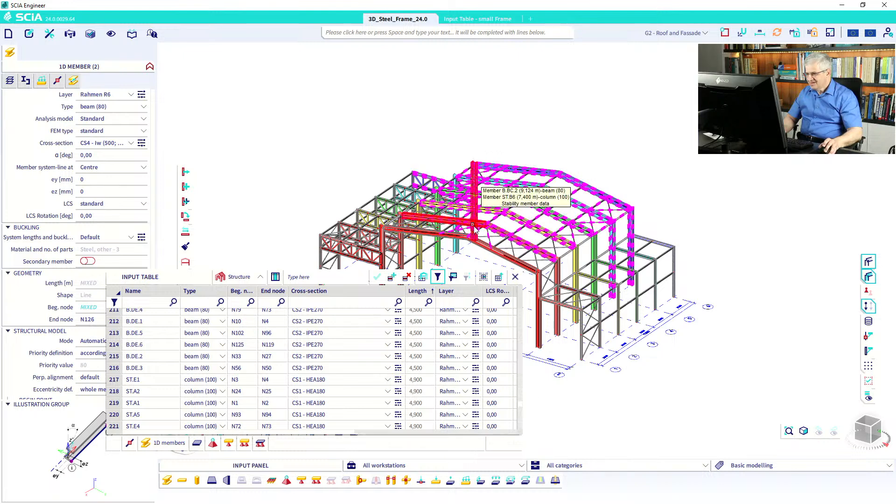
pyautogui.scroll(5, 301, 368)
pyautogui.scroll(19, 301, 368)
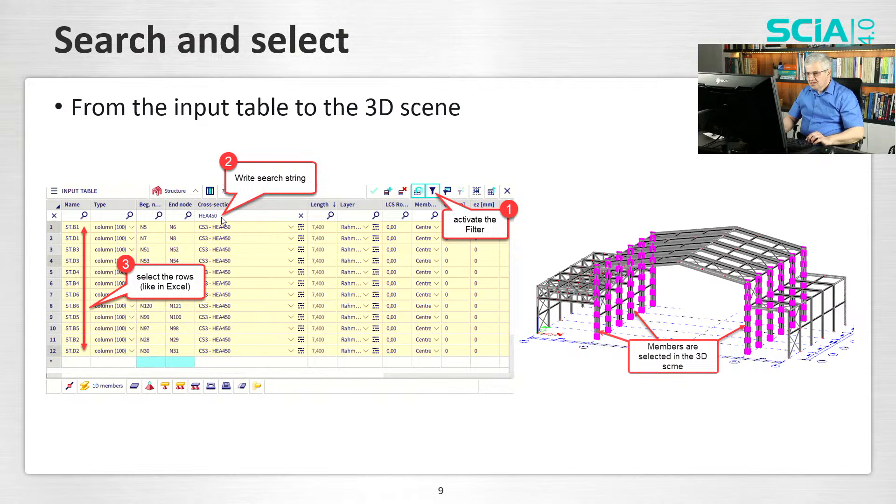
pyautogui.press('Right')
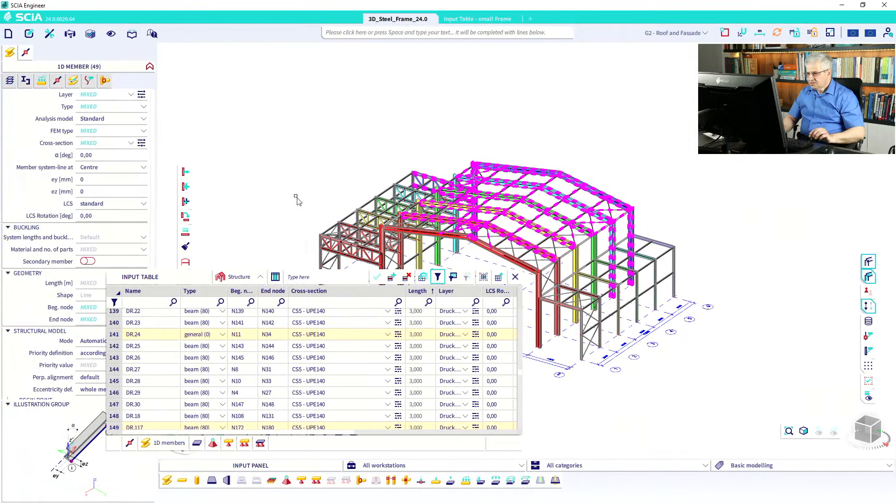
# Step: Select only the four roof beams of the blue and cyan rear frames and limit the table to the selected members
pyautogui.press('Escape')
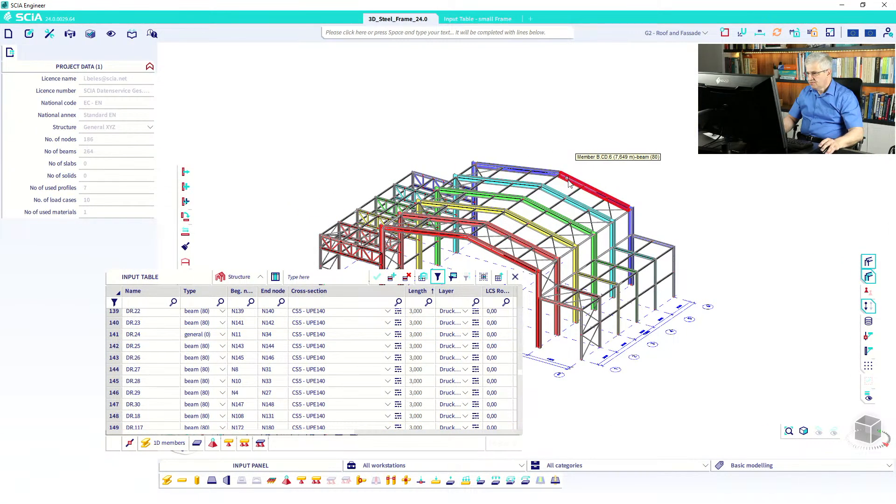
pyautogui.click(526, 184)
pyautogui.click(527, 185)
pyautogui.click(551, 191)
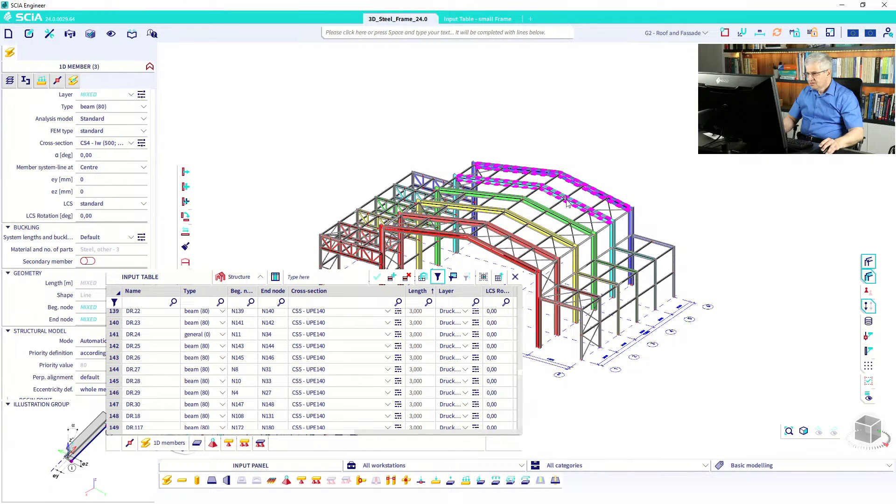
pyautogui.click(454, 277)
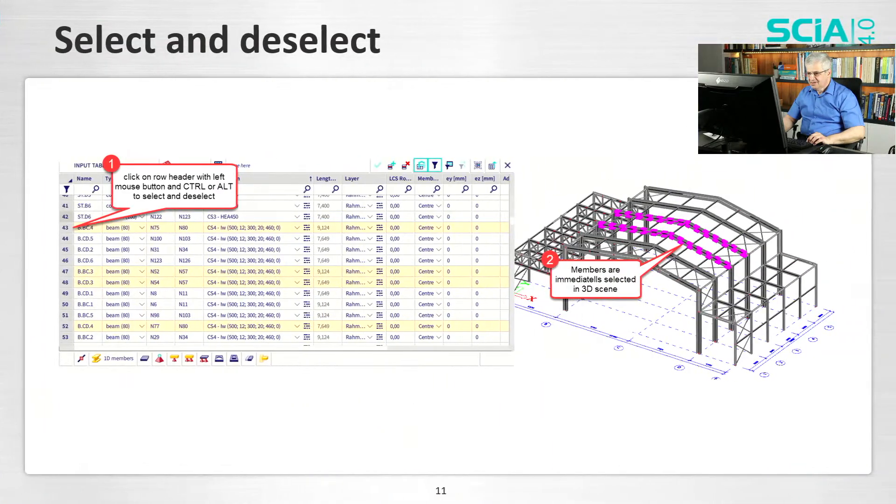
pyautogui.press('Right')
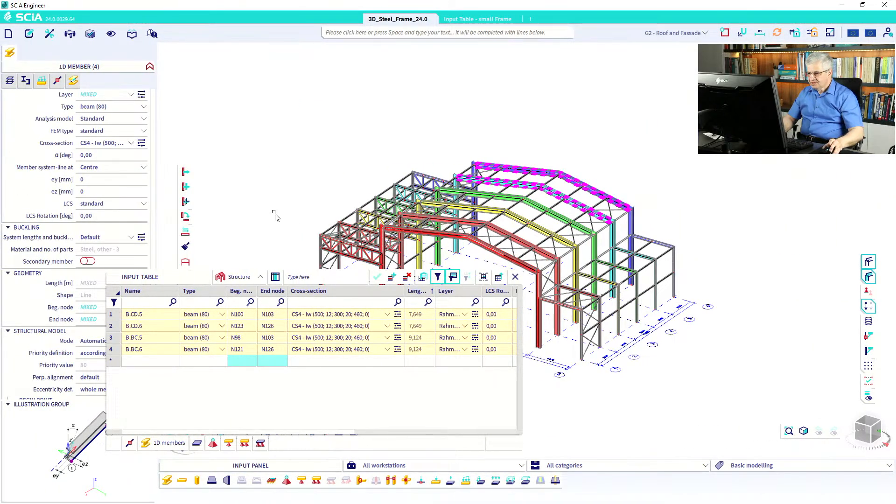
# Step: Clear the selection and the selected-only limit, and use a CS5 - UPE140 cell in the table to select all members with that cross-section
pyautogui.press('Escape')
pyautogui.click(452, 277)
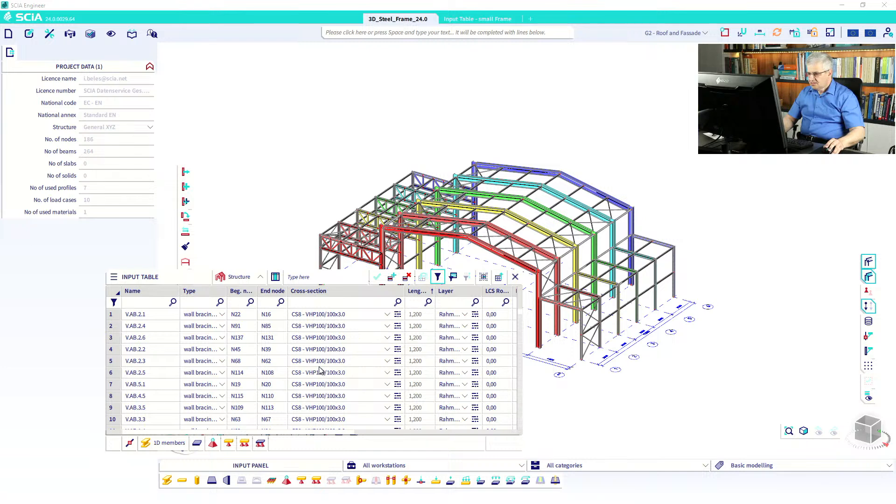
pyautogui.scroll(-8, 320, 370)
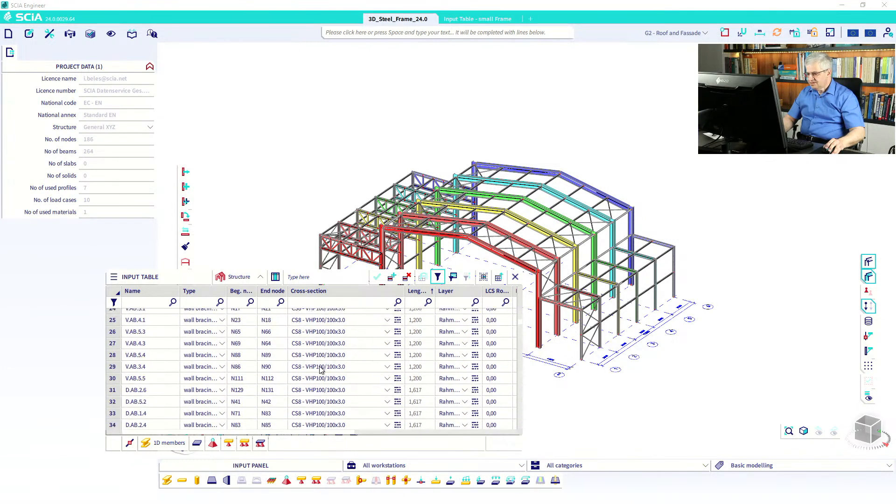
pyautogui.scroll(-20, 320, 370)
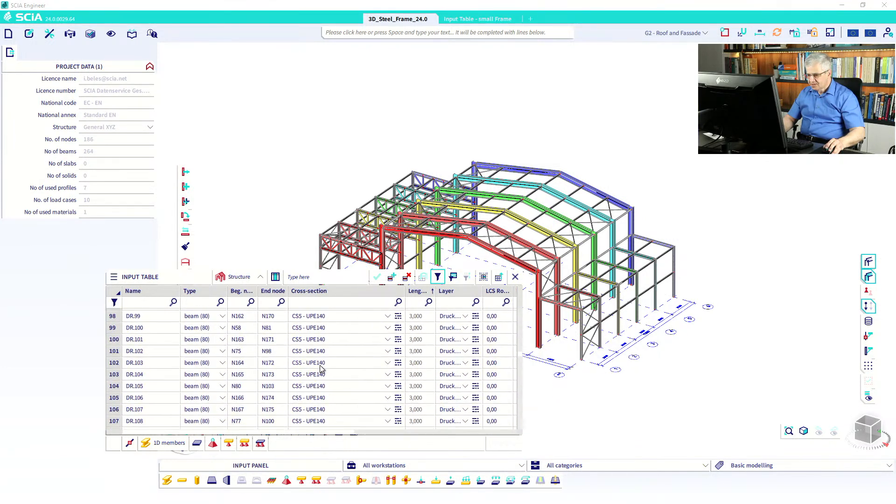
pyautogui.scroll(-1, 320, 369)
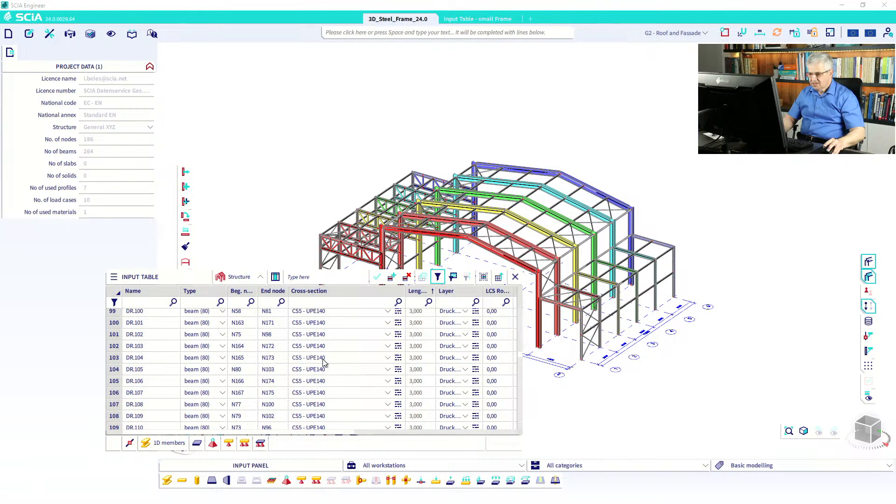
pyautogui.click(325, 357)
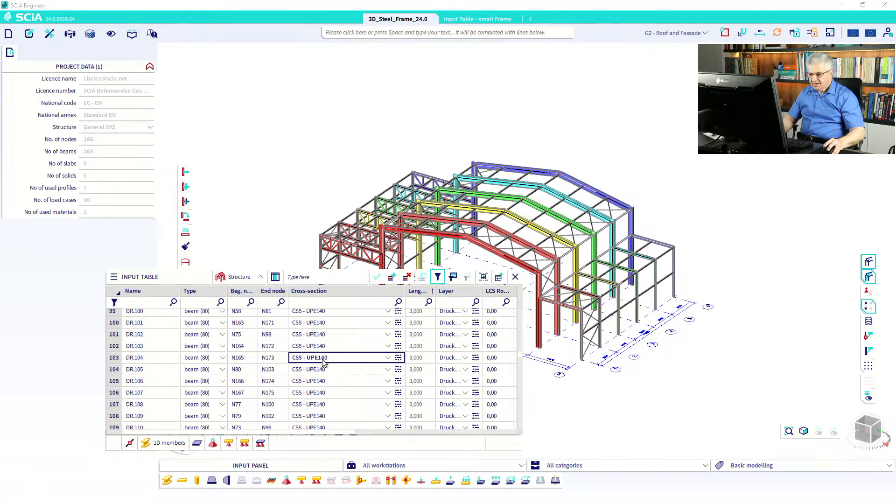
pyautogui.click(485, 278)
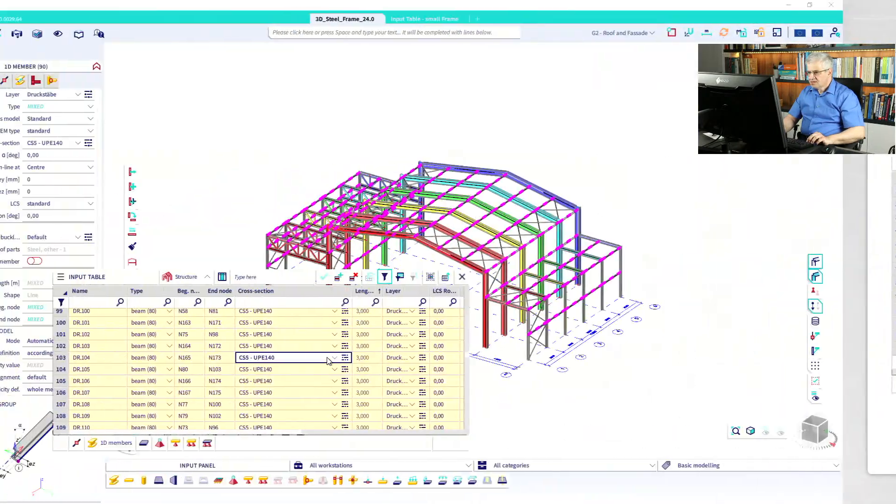
pyautogui.press('Escape')
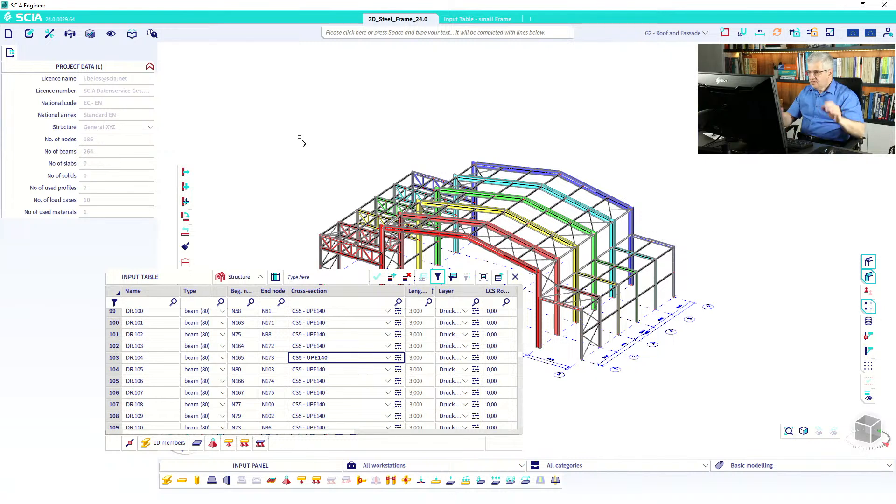
# Step: Deactivate the layers Rahmen R3 to R6, Druckstäbe and Windverband, leaving only Rahmen R1 and Rahmen R2 active
pyautogui.click(131, 40)
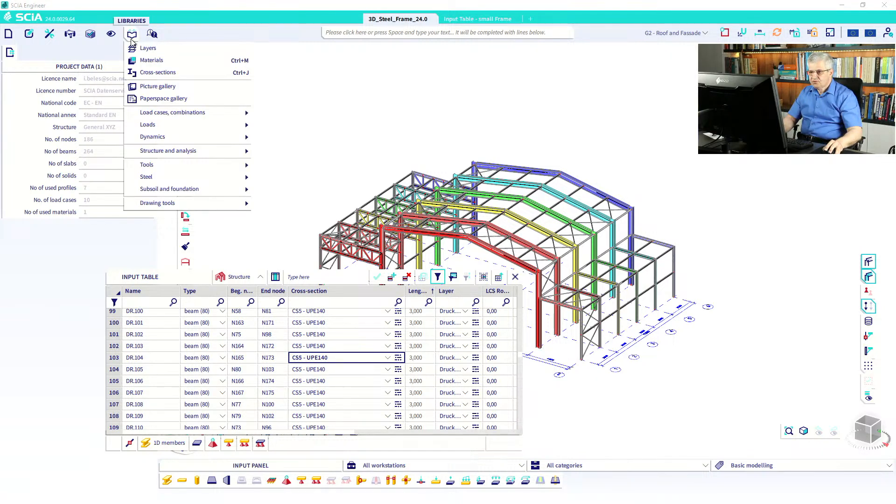
pyautogui.click(111, 34)
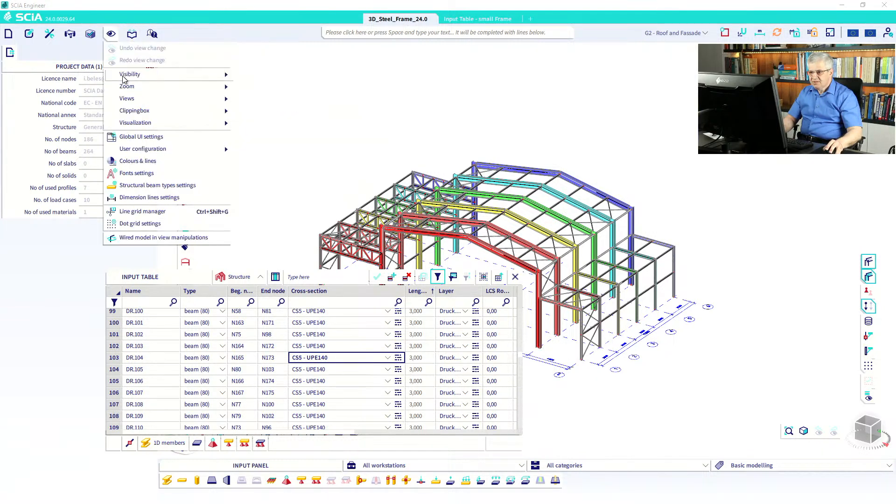
pyautogui.moveTo(133, 77)
pyautogui.click(258, 127)
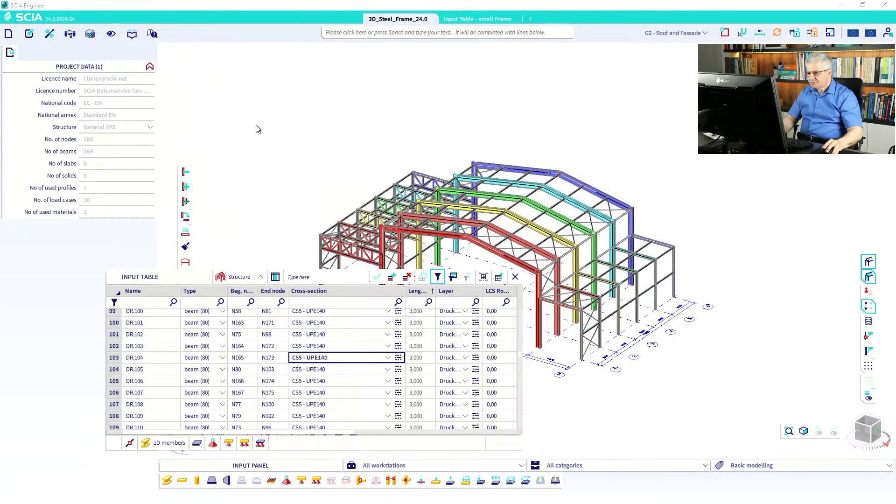
pyautogui.click(521, 178)
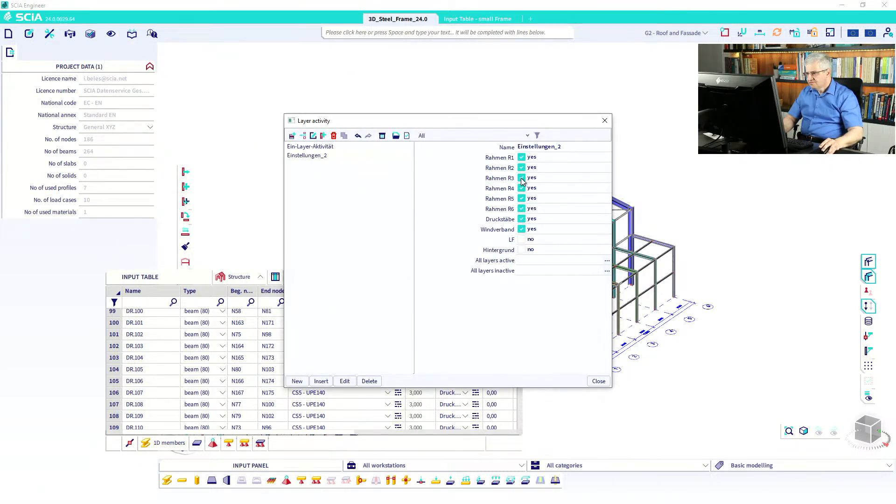
pyautogui.click(522, 189)
pyautogui.click(522, 198)
pyautogui.click(522, 209)
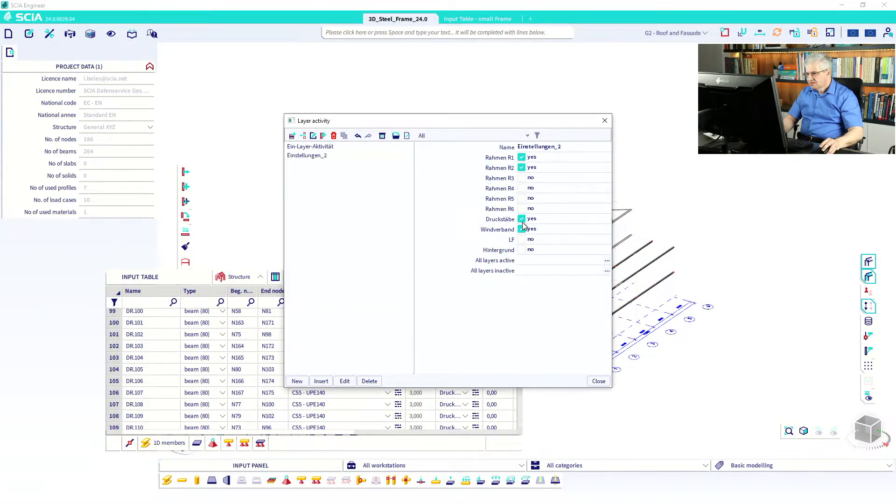
pyautogui.click(521, 219)
pyautogui.click(599, 381)
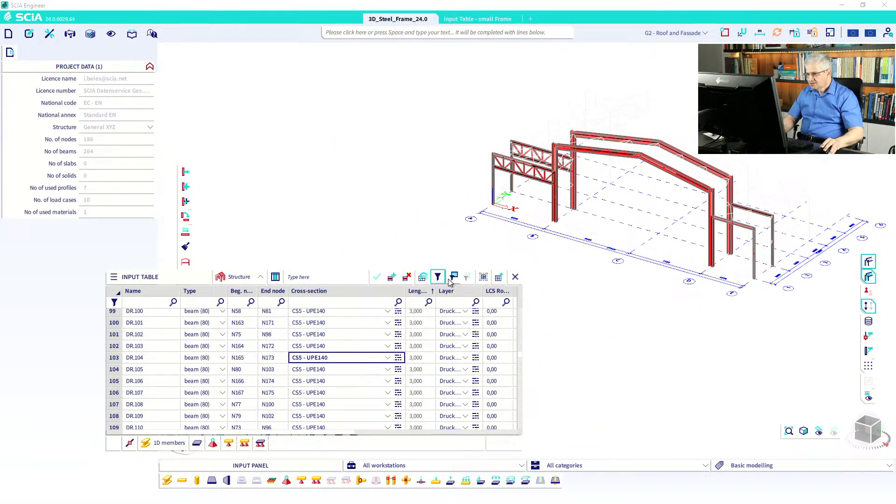
# Step: Limit the 1D members table to the members on the active layers and look through the remaining rows
pyautogui.click(422, 277)
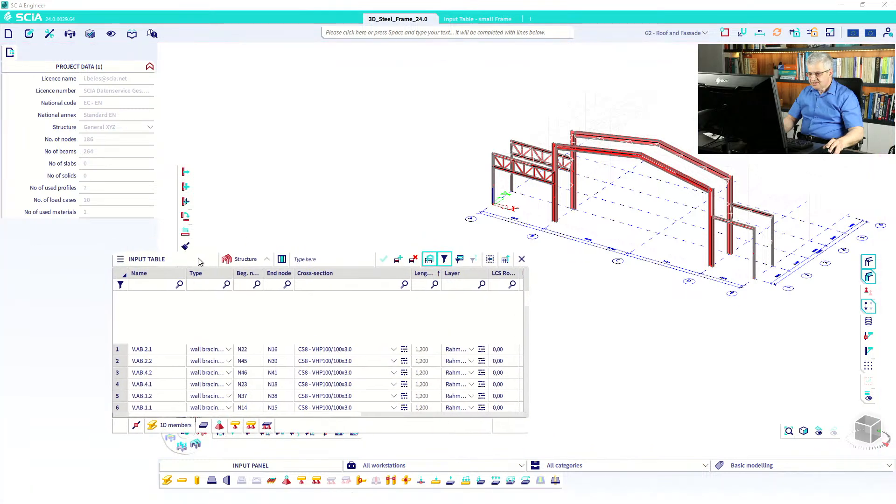
pyautogui.scroll(-4, 254, 347)
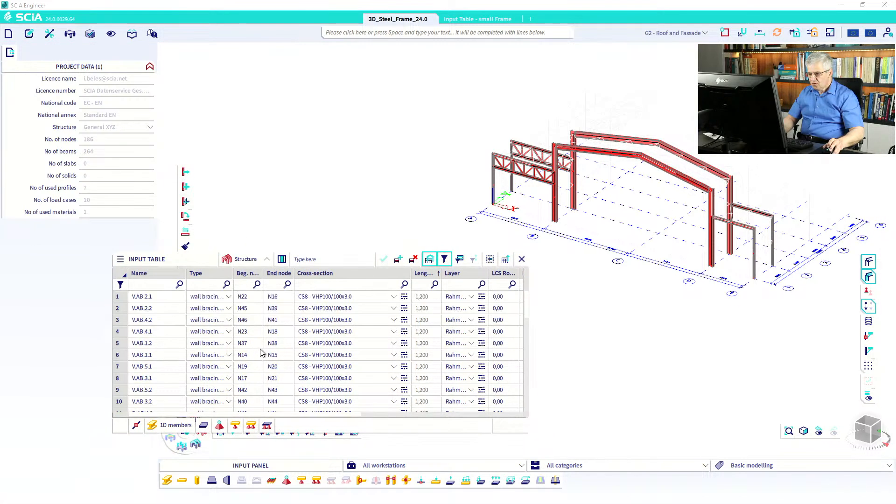
pyautogui.scroll(-7, 263, 354)
pyautogui.scroll(12, 276, 349)
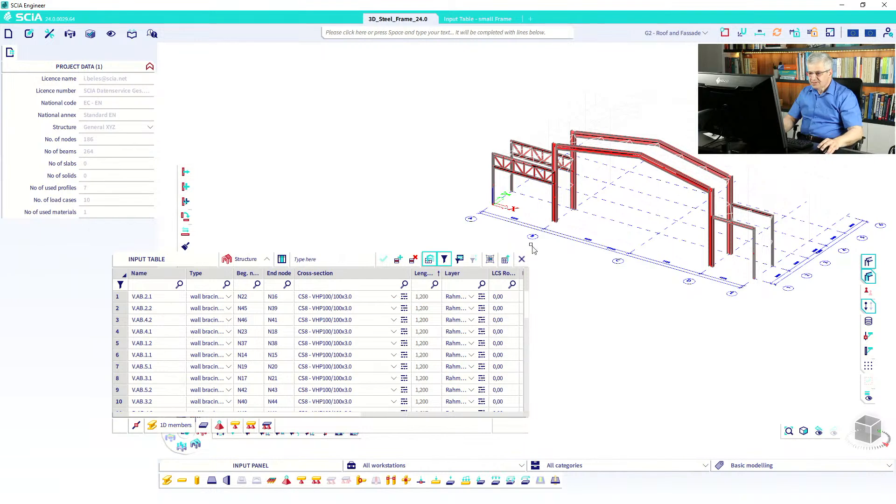
# Step: Try out cell range selection in the table: Type to Cross-section for rows 1 to 8, single rows 8 and 7, and the first nine names
pyautogui.moveTo(220, 297); pyautogui.dragTo(377, 379)
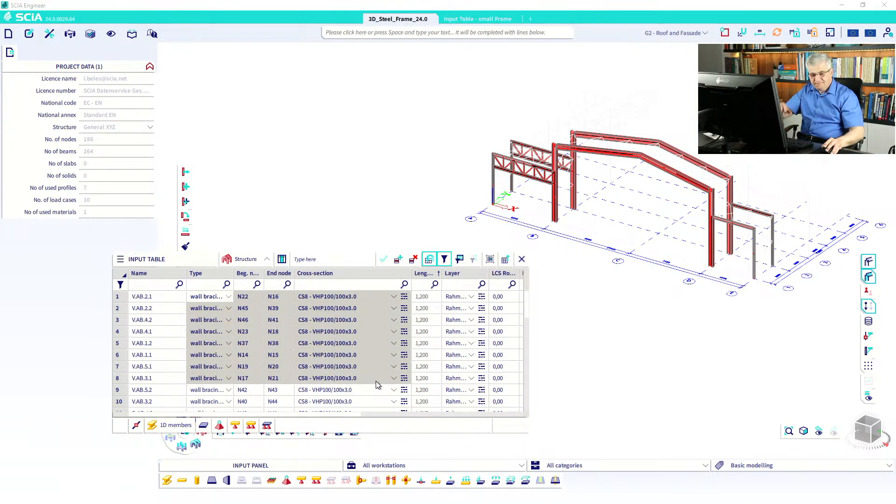
pyautogui.moveTo(376, 382); pyautogui.dragTo(376, 382)
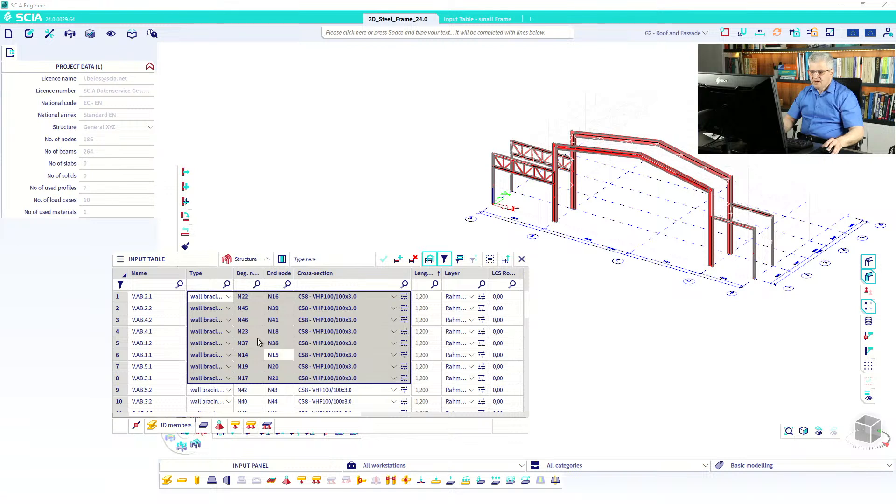
pyautogui.moveTo(155, 380); pyautogui.dragTo(498, 378)
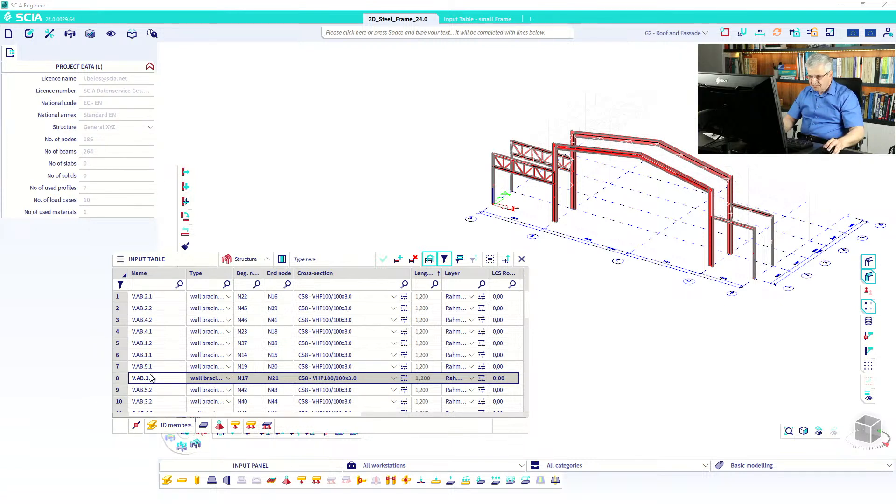
pyautogui.moveTo(152, 367); pyautogui.dragTo(498, 369)
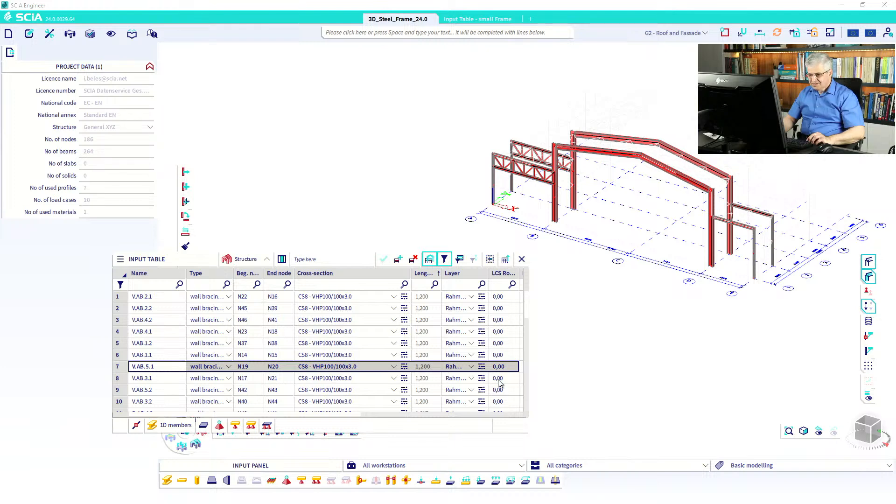
pyautogui.moveTo(200, 297); pyautogui.dragTo(373, 385)
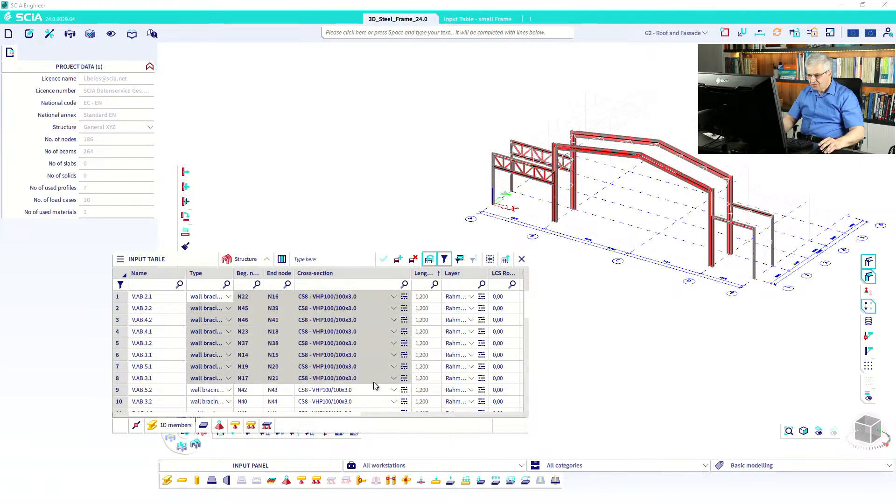
pyautogui.moveTo(172, 299); pyautogui.dragTo(168, 392)
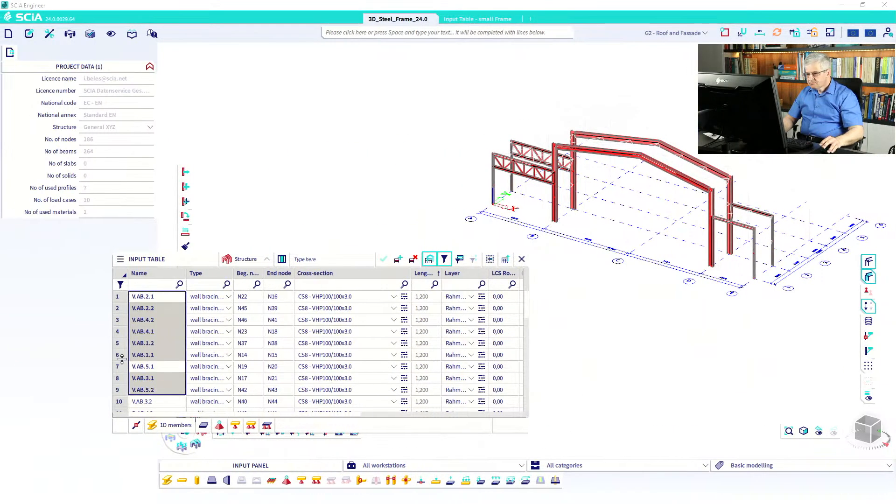
# Step: Switch the input table to Loads, place it beside the 3D model and display the surface loads on 2D
pyautogui.click(250, 260)
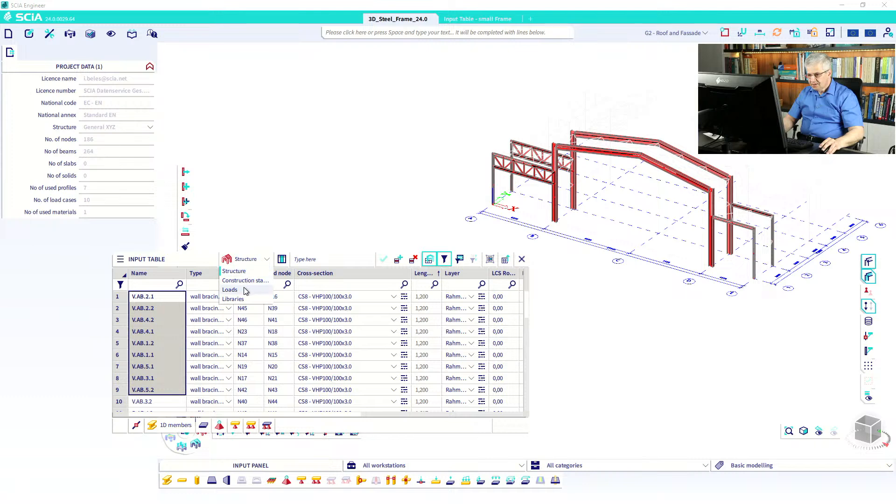
pyautogui.click(245, 290)
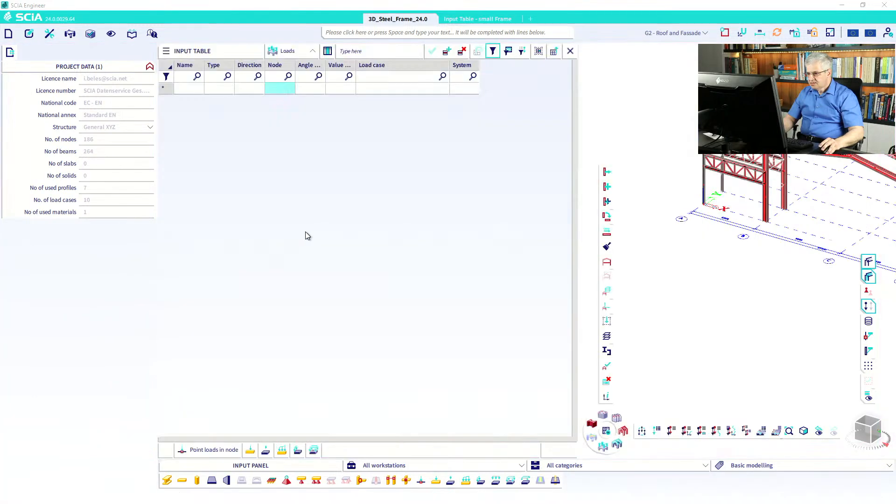
pyautogui.moveTo(191, 51); pyautogui.dragTo(124, 224)
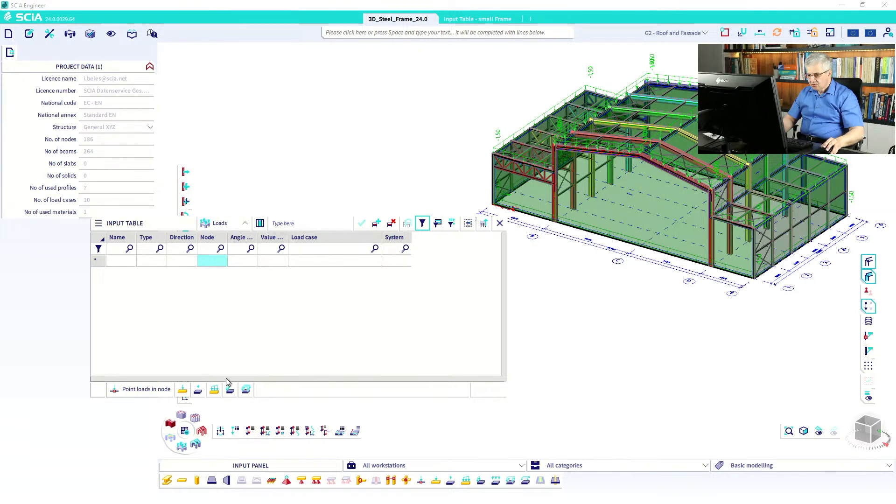
pyautogui.click(246, 390)
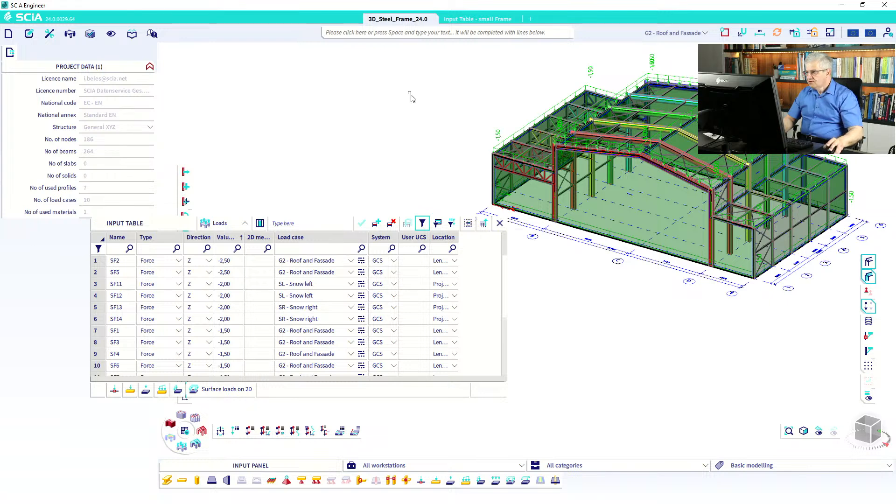
# Step: Check the available load cases and limit the surface loads table to the current load case, G2 - Roof and Fassade
pyautogui.click(675, 33)
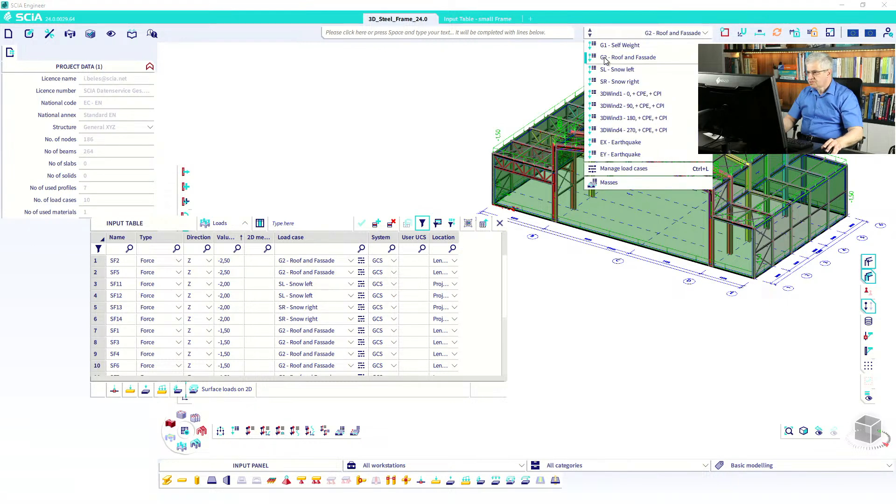
pyautogui.click(452, 225)
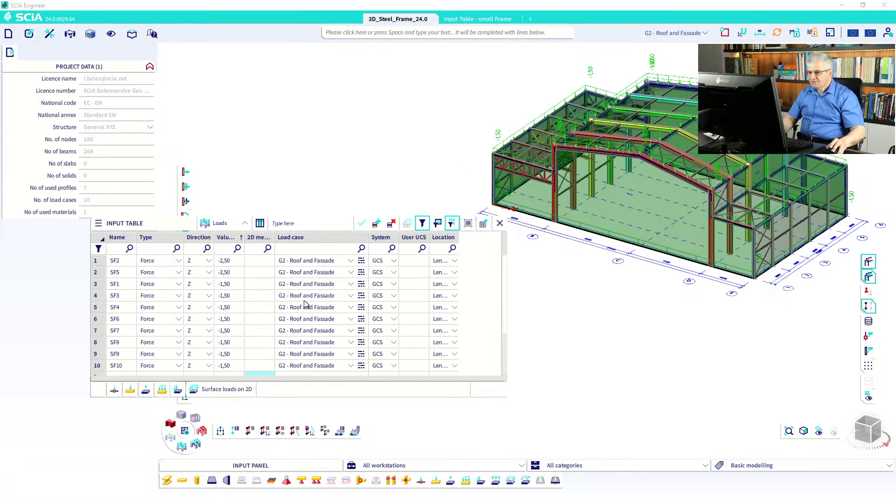
pyautogui.scroll(1, 304, 317)
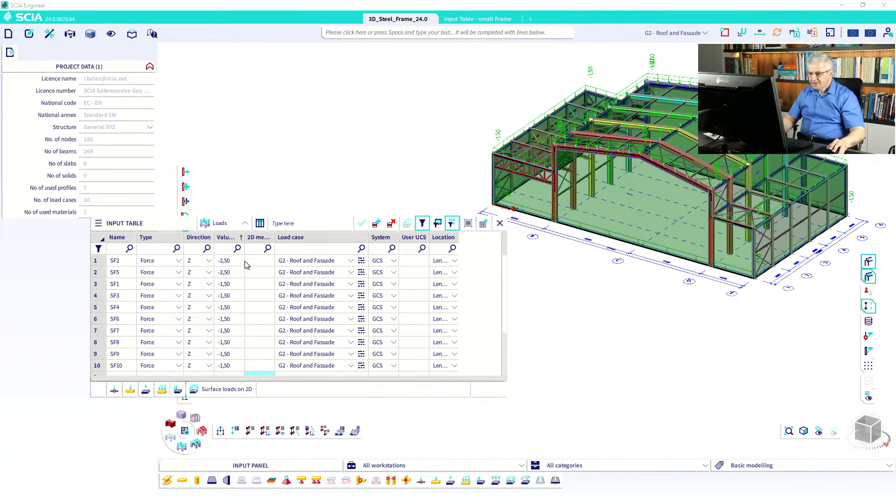
# Step: Try subtracting 3 from the load values of the first four surface loads, SF2 to SF3, and undo it
pyautogui.click(232, 265)
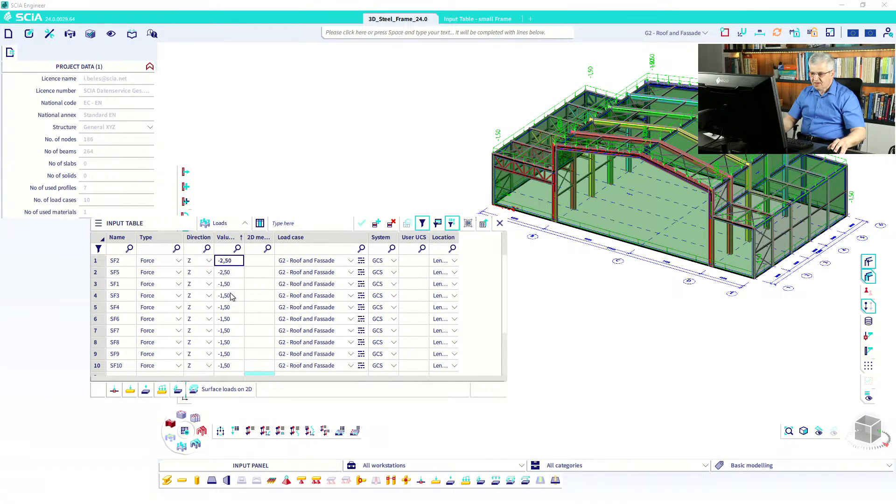
pyautogui.keyDown('shift'); pyautogui.click(233, 297); pyautogui.keyUp('shift')
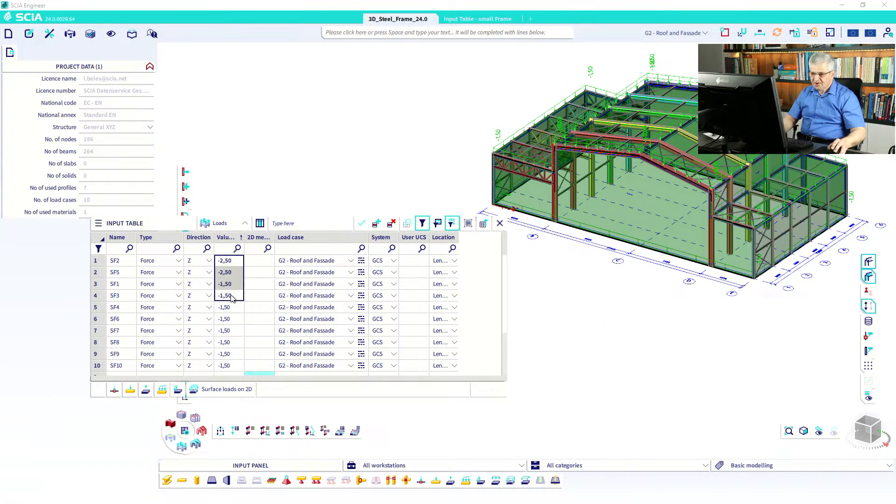
pyautogui.click(290, 224)
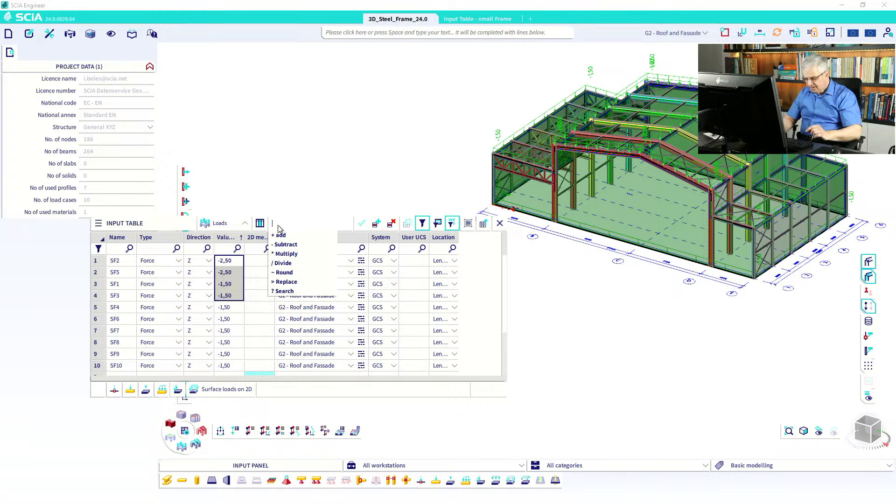
pyautogui.write('-3')
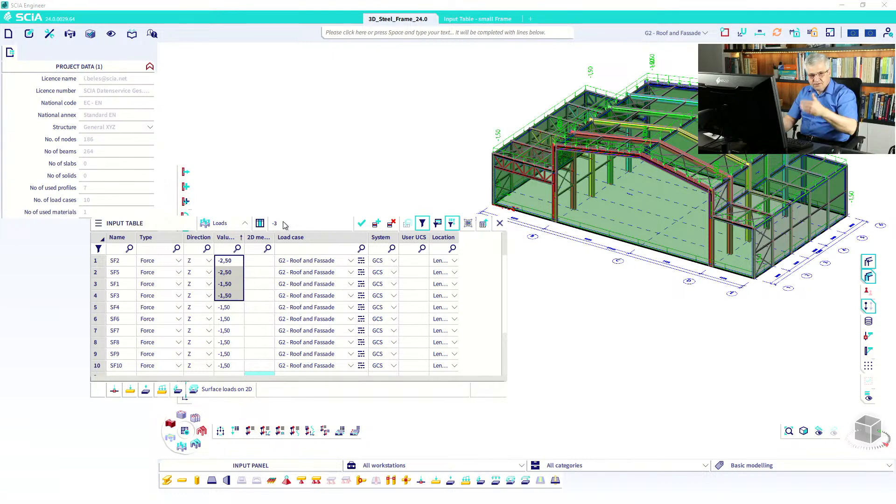
pyautogui.press('Return')
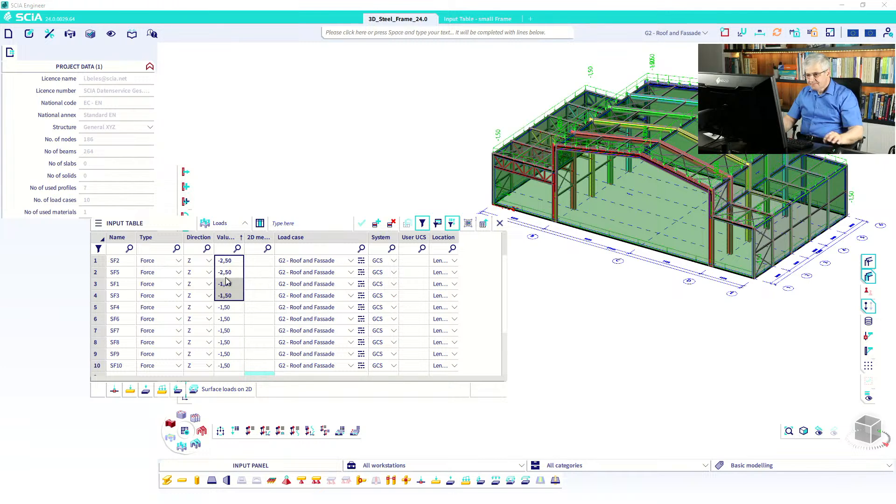
pyautogui.hotkey('ctrl', 'z')
# Step: Try replacing the load values of the first four surface loads with -3 using the > operator
pyautogui.click(292, 224)
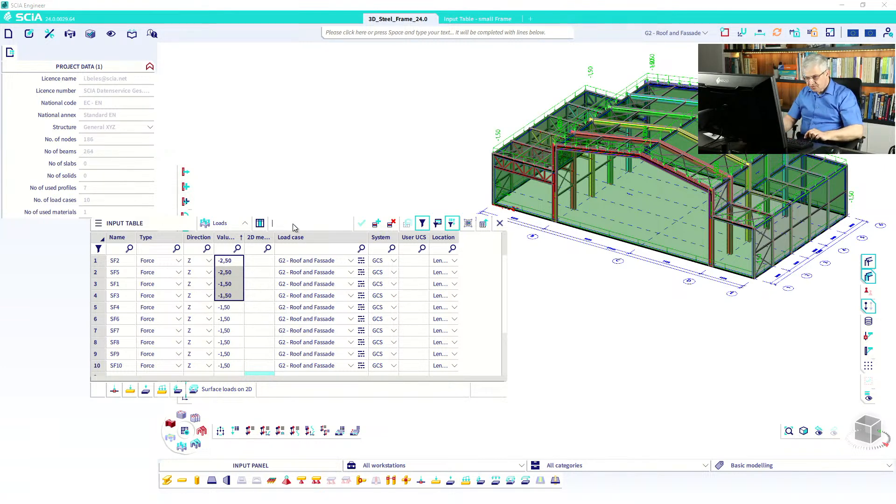
pyautogui.write('>')
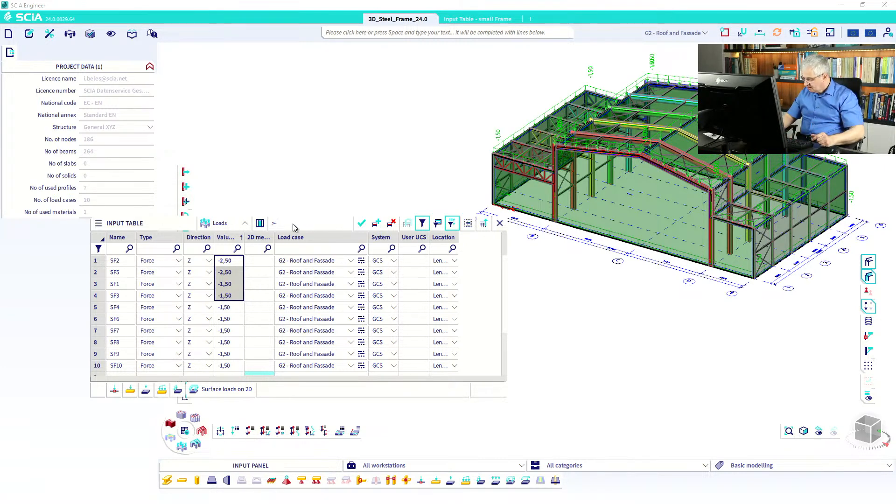
pyautogui.write('-3')
pyautogui.press('Return')
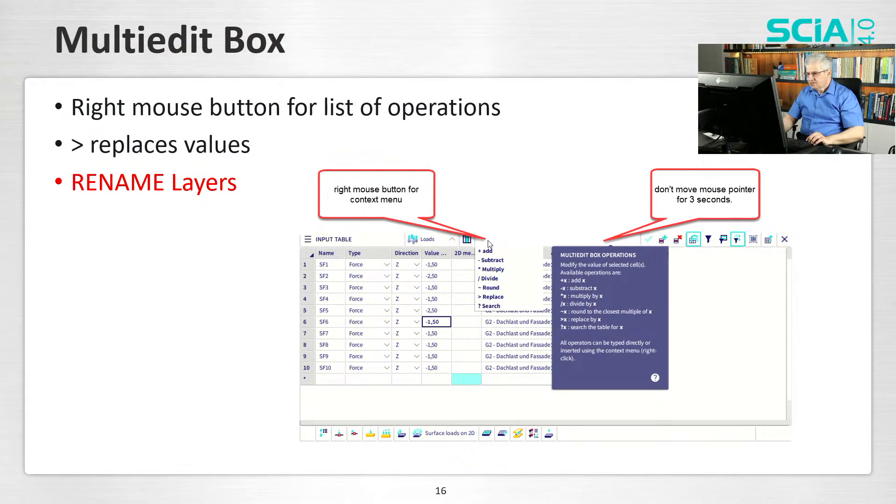
pyautogui.press('Right')
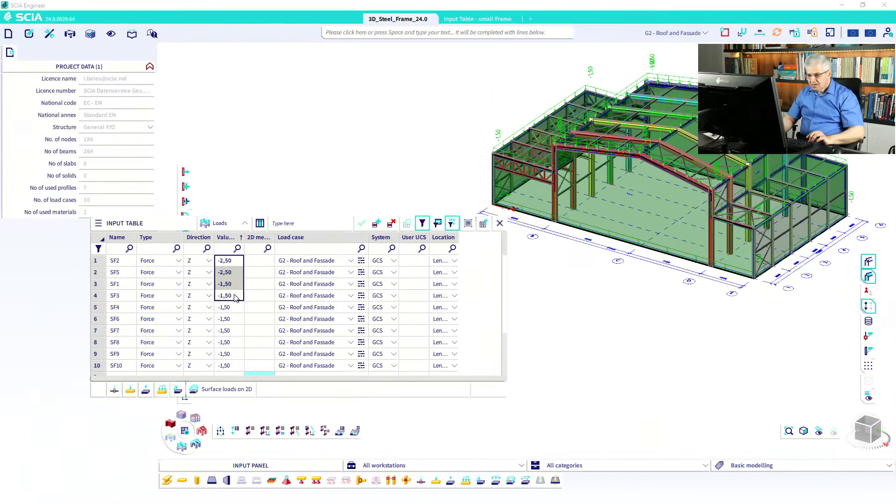
# Step: Switch the input table from Loads to the Structure workstation's 1D members
pyautogui.click(220, 223)
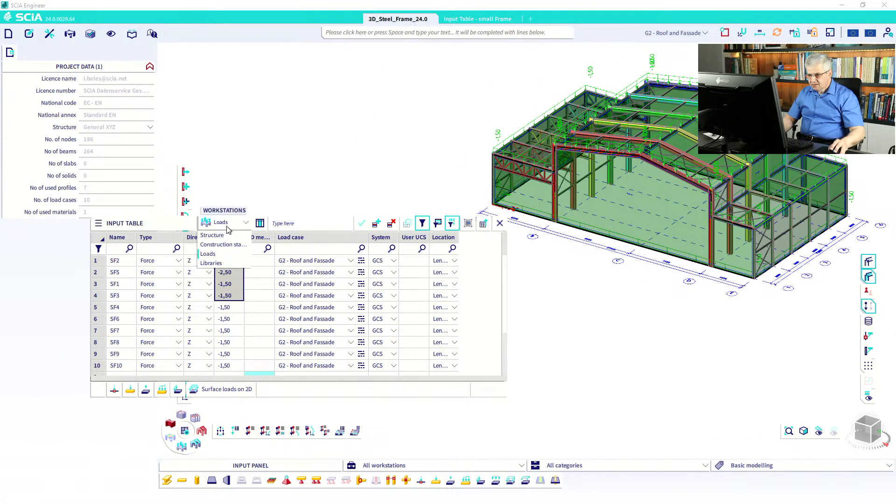
pyautogui.click(221, 248)
pyautogui.click(219, 223)
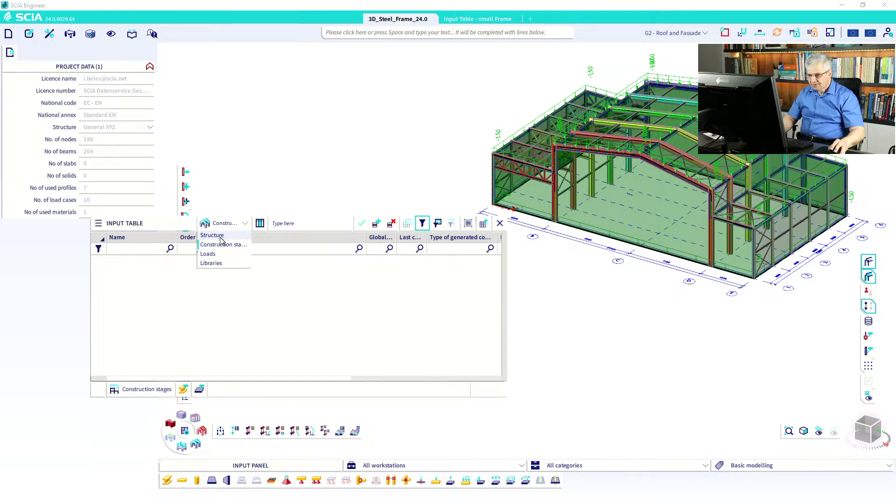
pyautogui.click(214, 234)
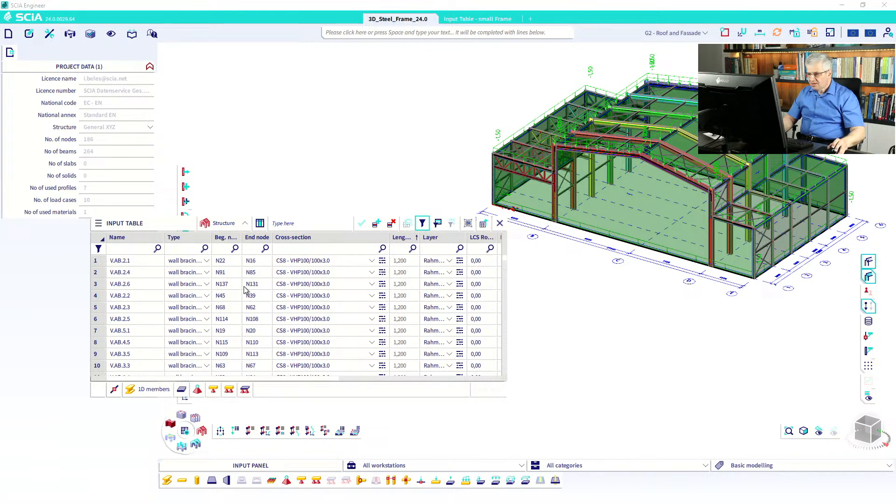
# Step: Select all members of type column (100), switch to activity by selection and limit the table to the active members
pyautogui.click(557, 205)
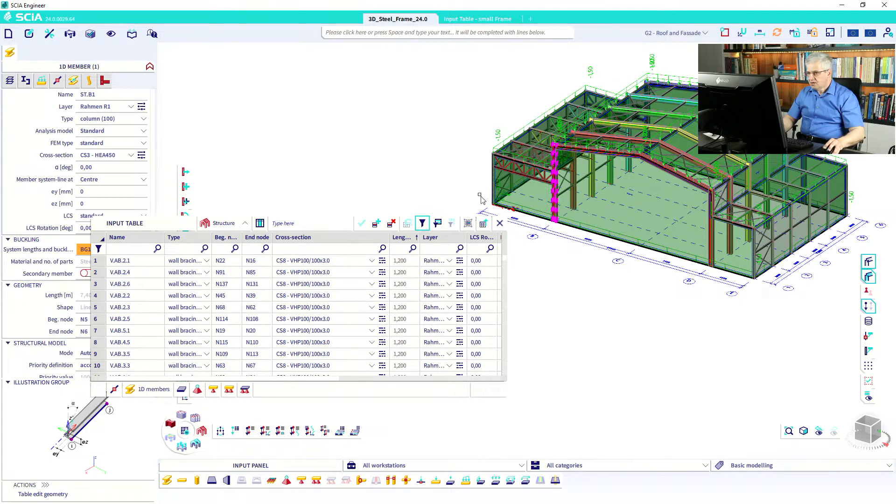
pyautogui.rightClick(93, 120)
pyautogui.click(107, 139)
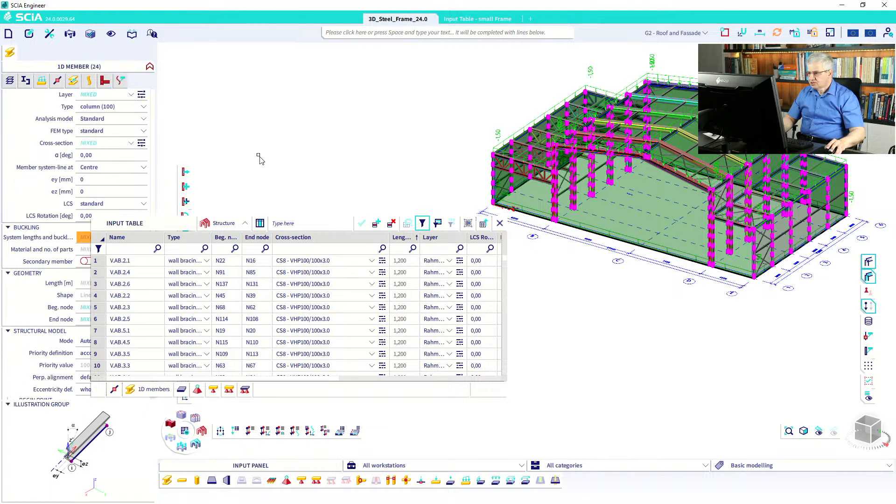
pyautogui.hotkey('ctrl', 'i')
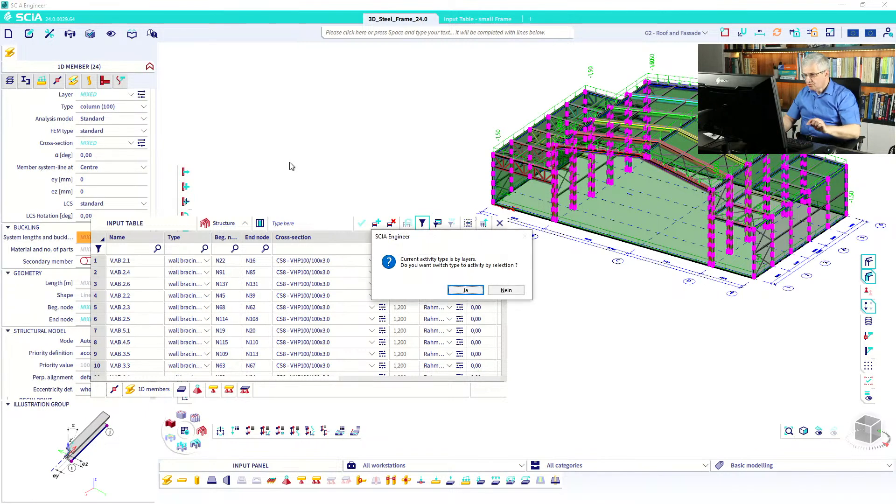
pyautogui.press('Return')
pyautogui.click(407, 223)
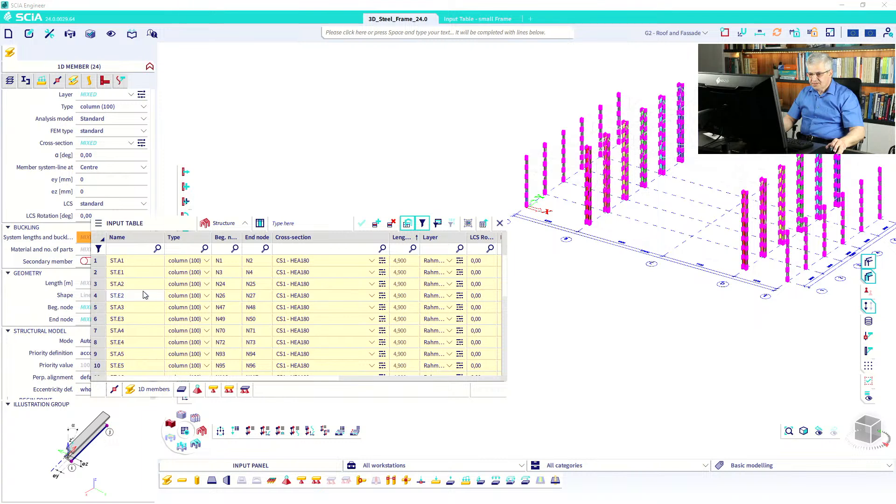
# Step: Replace the names of all 24 listed columns with consecutive names starting at COL.1 using the > operator
pyautogui.click(140, 263)
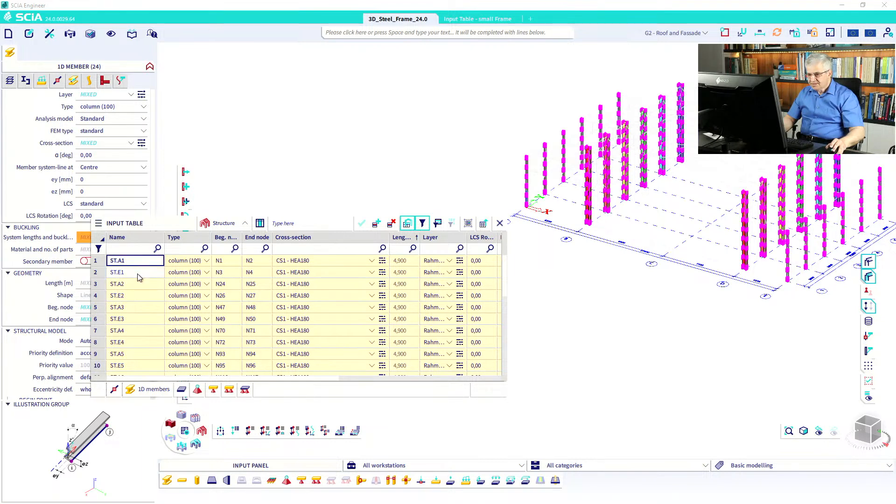
pyautogui.moveTo(135, 264); pyautogui.dragTo(139, 302)
pyautogui.click(135, 264)
pyautogui.scroll(-6, 135, 266)
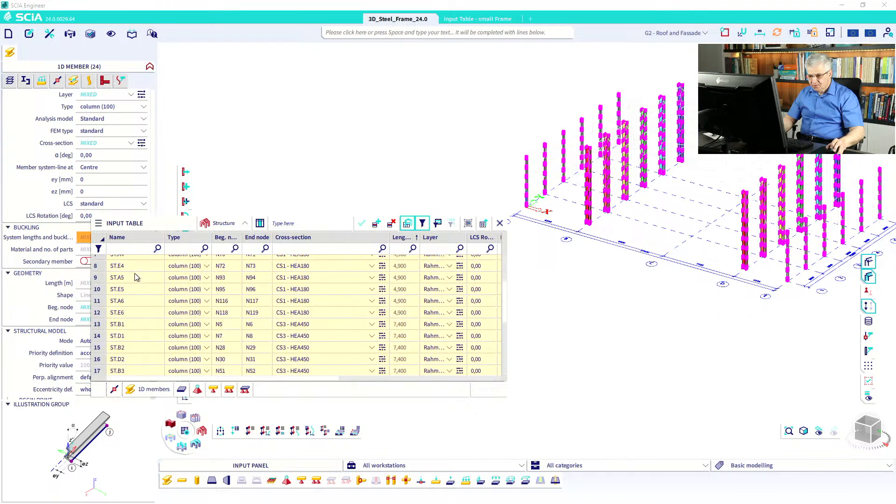
pyautogui.keyDown('shift'); pyautogui.click(137, 302); pyautogui.keyUp('shift')
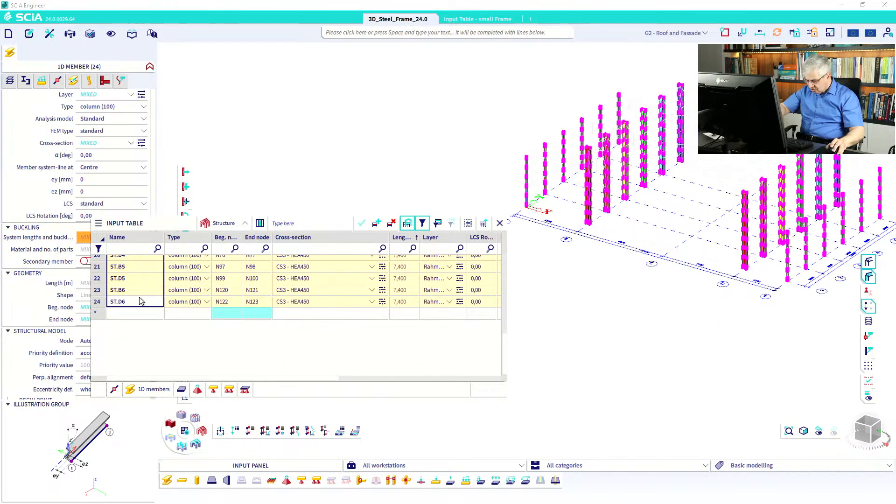
pyautogui.scroll(6, 138, 301)
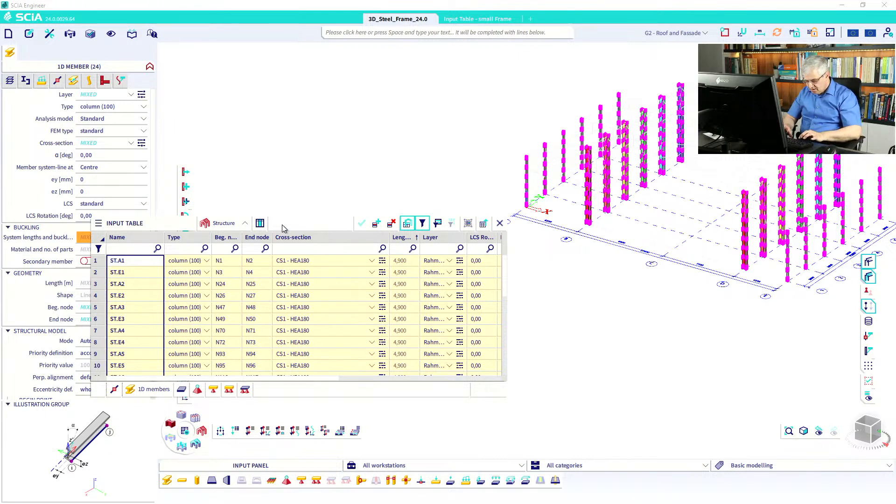
pyautogui.write('>COL.1')
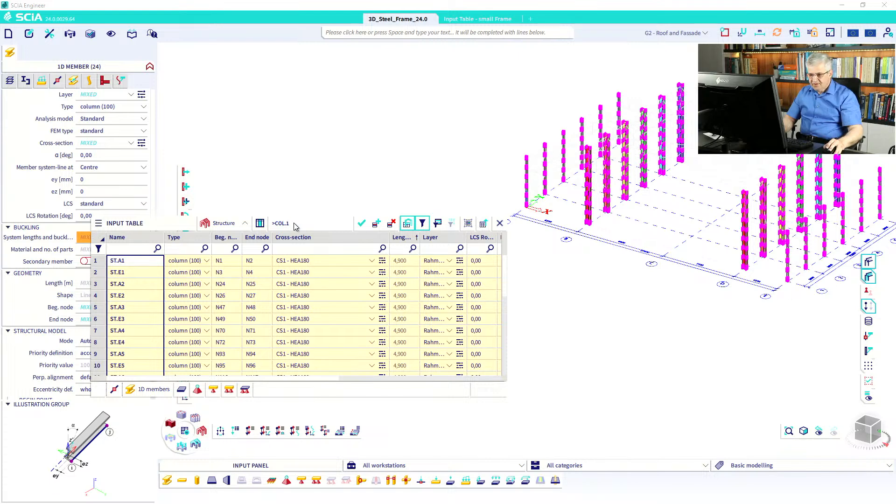
pyautogui.press('Return')
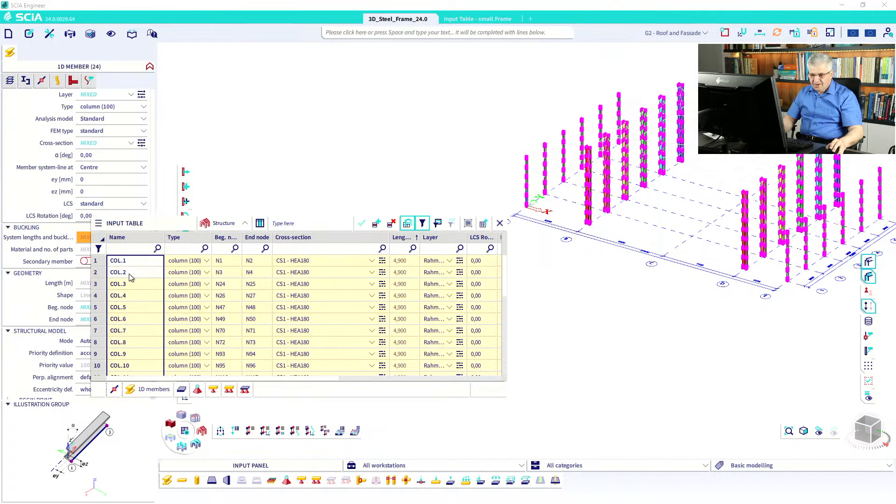
pyautogui.scroll(-3, 136, 348)
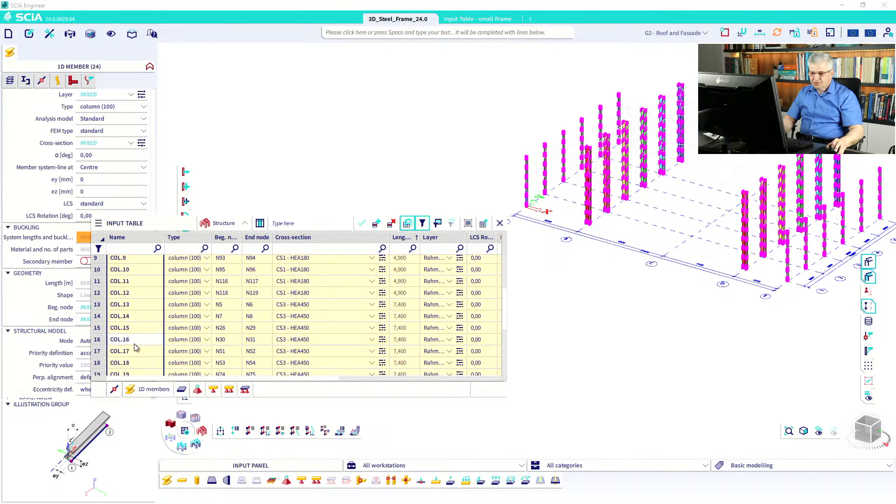
pyautogui.scroll(3, 135, 347)
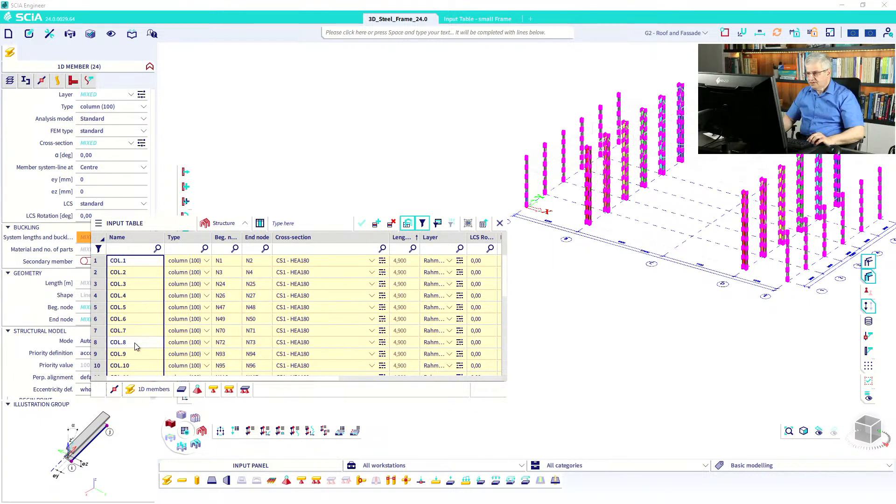
# Step: Display the whole steel frame again and clear the column selection
pyautogui.press('Escape')
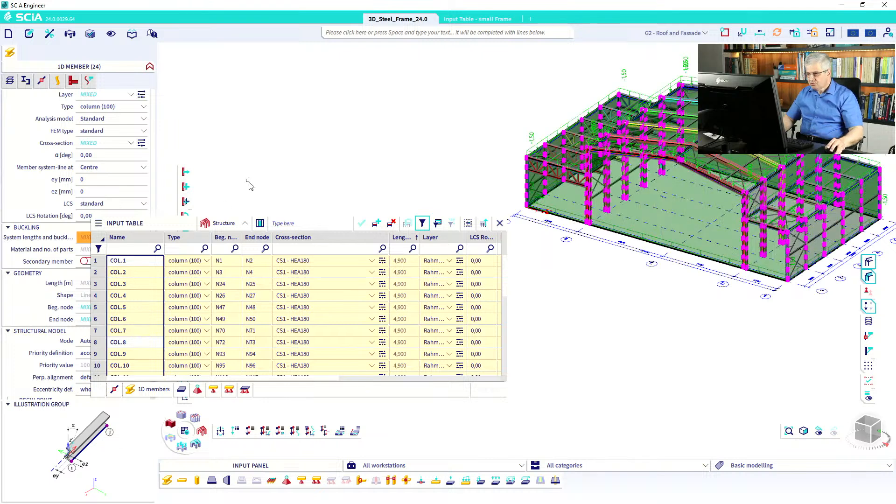
pyautogui.press('Escape')
pyautogui.press('Escape')
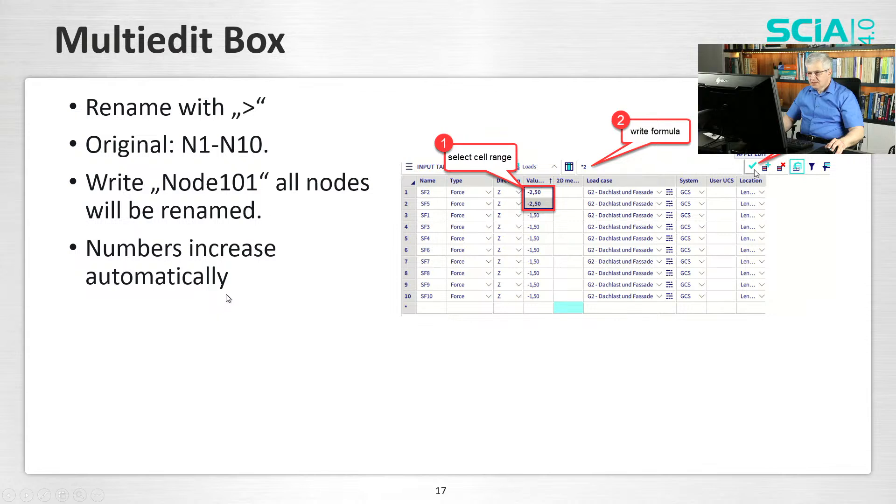
# Step: Switch to the Input Table - small Frame project, move the table clear of the frame and list its 1D members
pyautogui.press('Right')
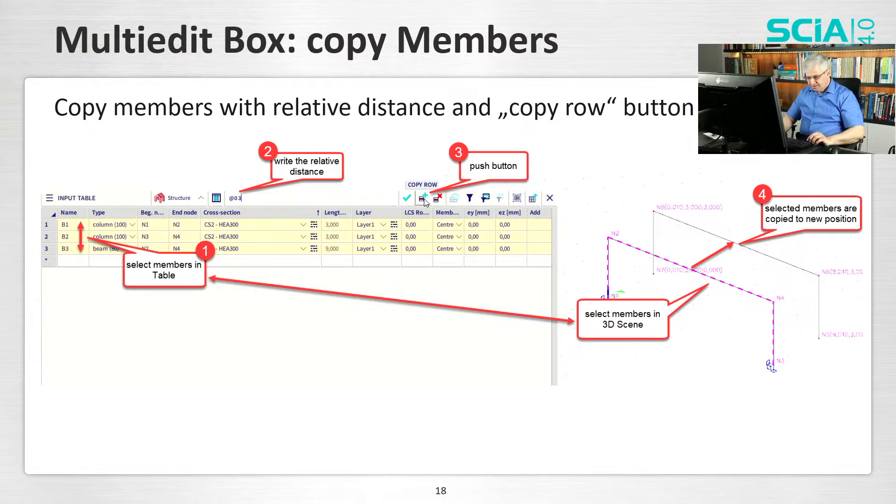
pyautogui.hotkey('alt', 'Tab')
pyautogui.click(480, 20)
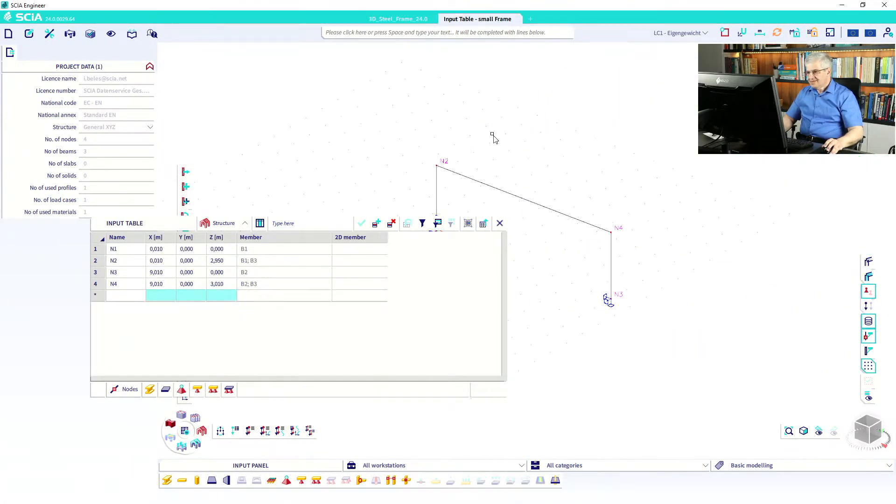
pyautogui.moveTo(494, 139); pyautogui.dragTo(546, 141, button='middle')
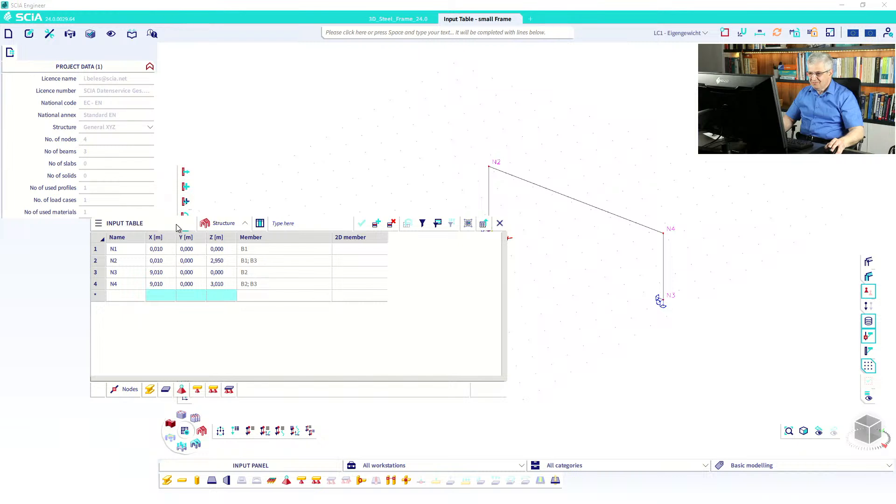
pyautogui.moveTo(175, 224); pyautogui.dragTo(170, 268)
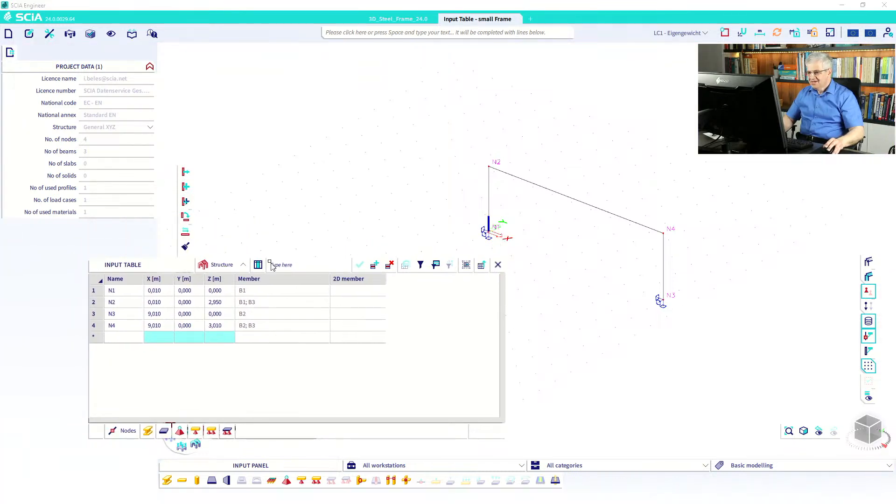
pyautogui.click(148, 430)
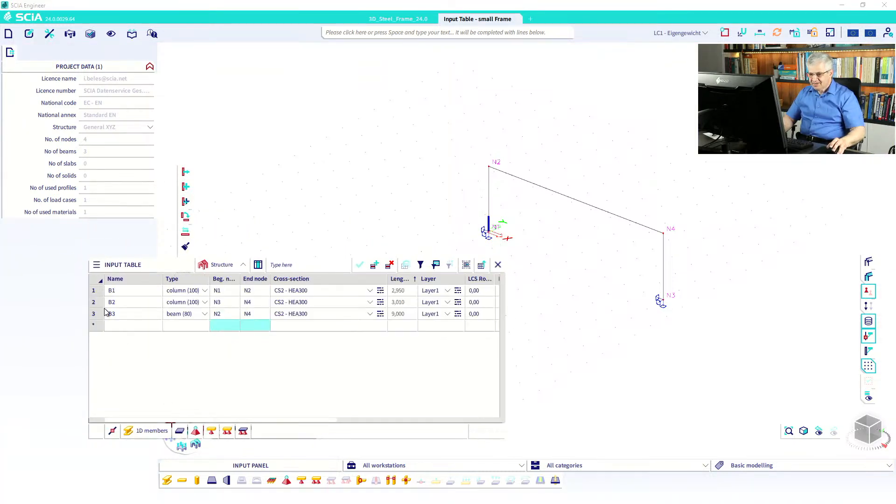
# Step: Copy the rows of members B1, B2 and B3 by the relative distance @0 3 and clear the selection
pyautogui.moveTo(96, 291); pyautogui.dragTo(102, 315)
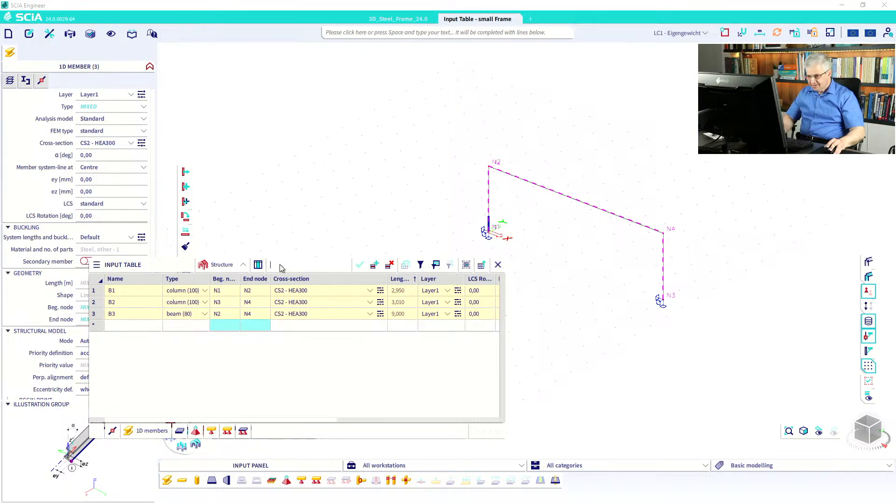
pyautogui.write('@03')
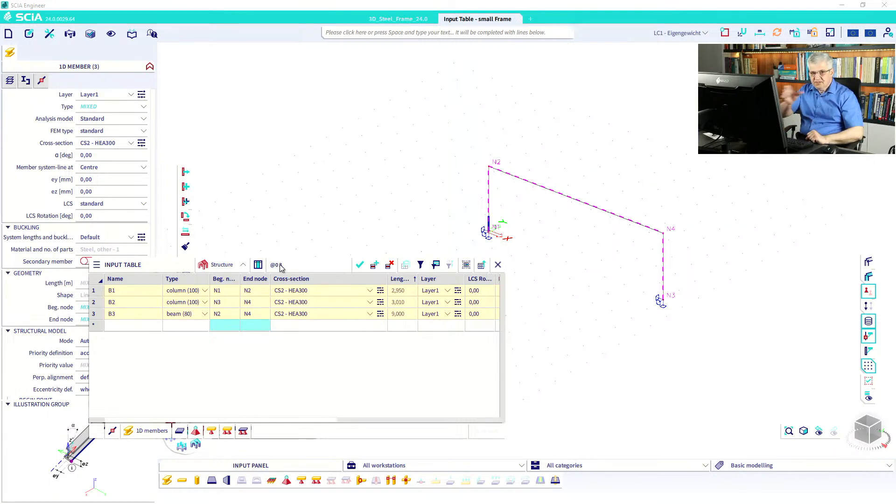
pyautogui.click(378, 267)
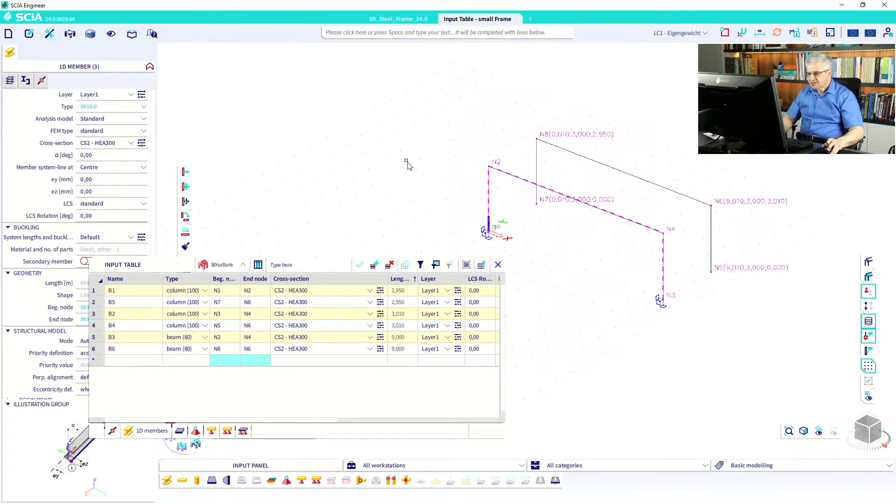
pyautogui.press('Escape')
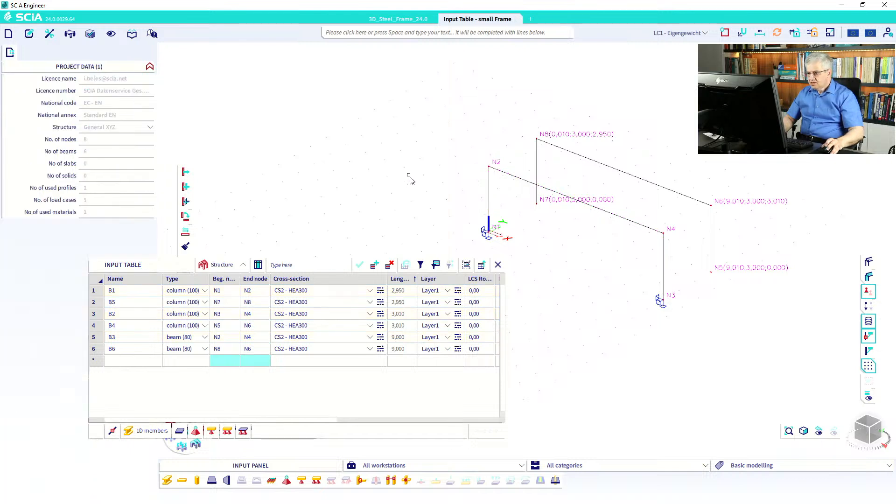
# Step: List the supports in nodes and copy the support at node N1 to node N7 using the multiedit box, and clear the selection
pyautogui.click(485, 239)
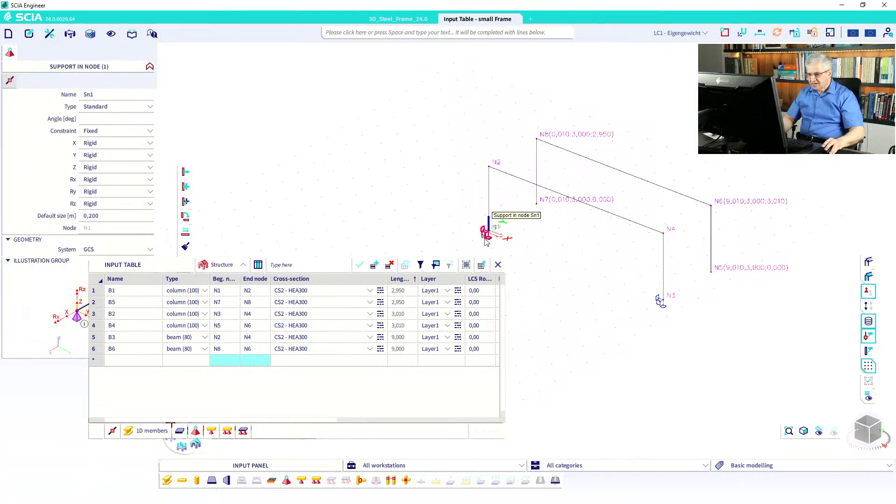
pyautogui.click(196, 430)
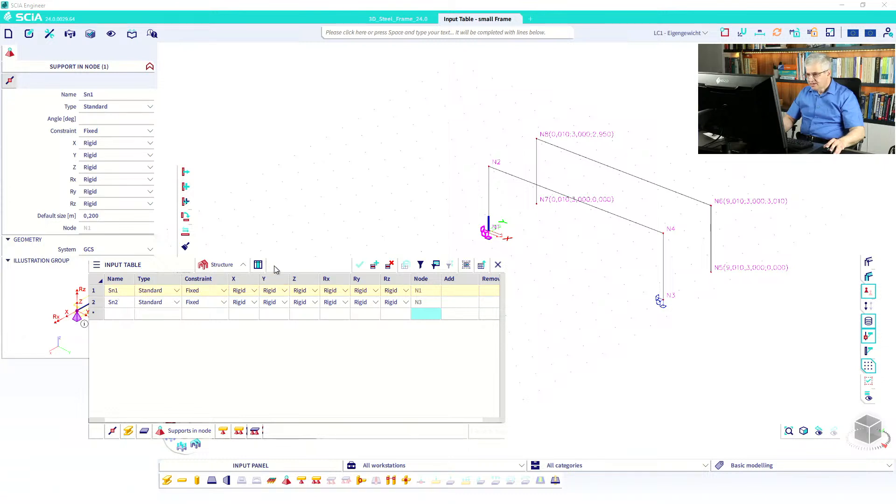
pyautogui.write('N7')
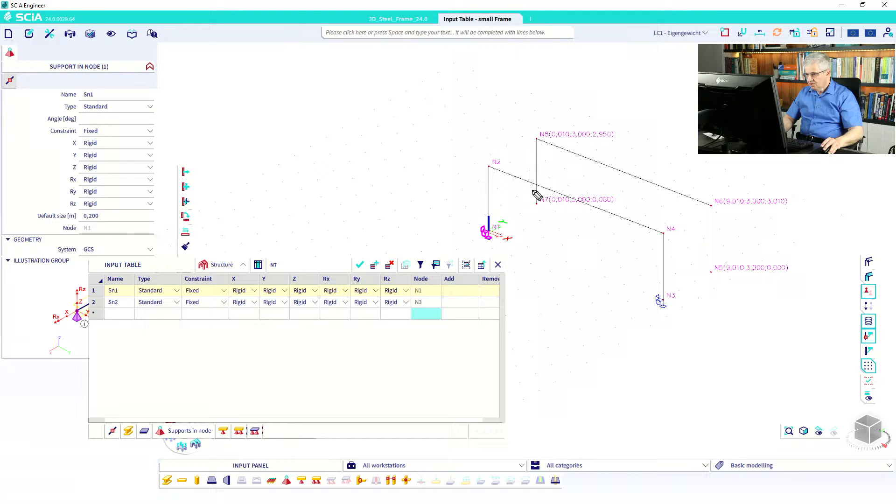
pyautogui.moveTo(528, 190)
pyautogui.mouseDown()
pyautogui.moveTo(519, 187)
pyautogui.moveTo(528, 182)
pyautogui.mouseUp()
pyautogui.moveTo(488, 219); pyautogui.dragTo(528, 214)
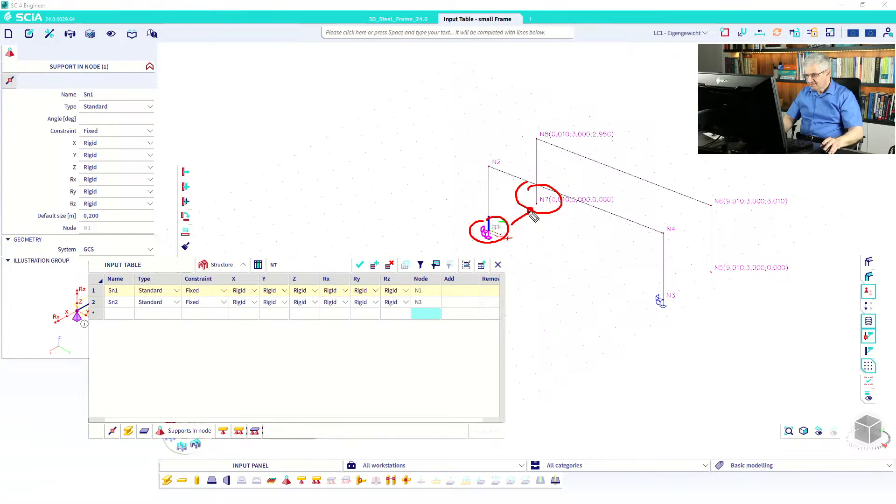
pyautogui.press('Escape')
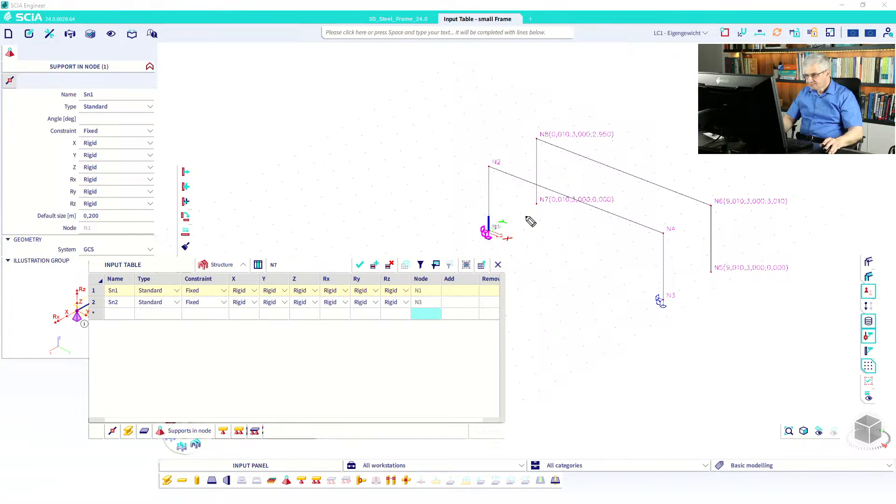
pyautogui.click(361, 266)
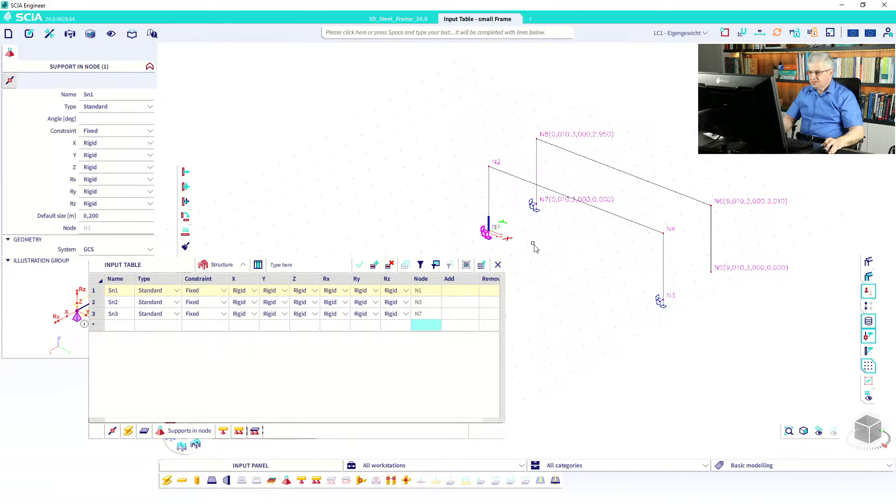
pyautogui.press('Escape')
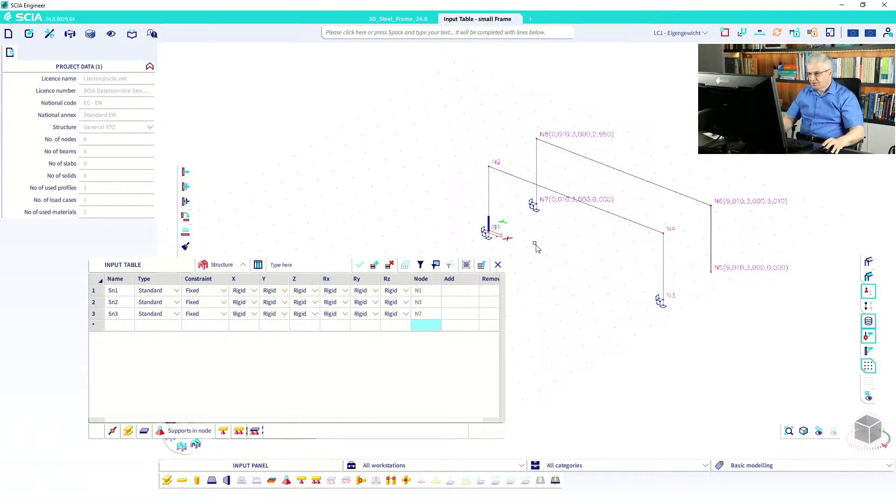
# Step: Copy the support at node N1 to node N5 in the 3D scene with Copy add data and clear the selection
pyautogui.click(488, 232)
pyautogui.rightClick(493, 239)
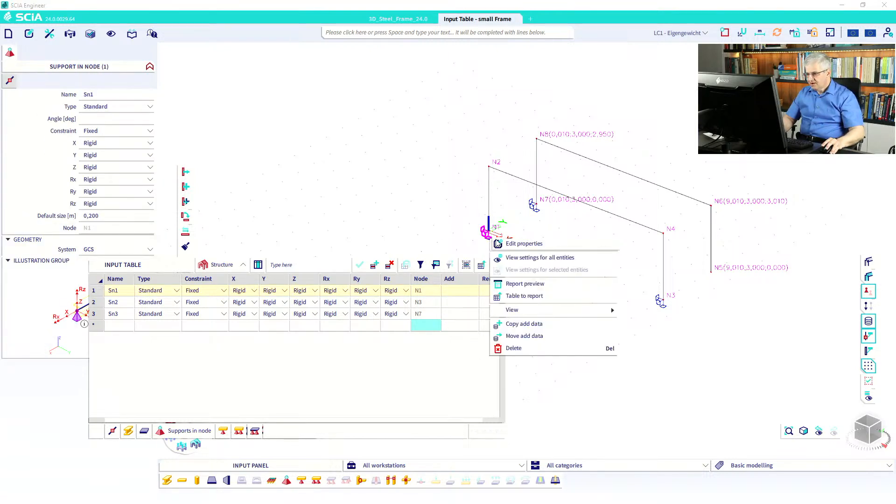
pyautogui.click(531, 326)
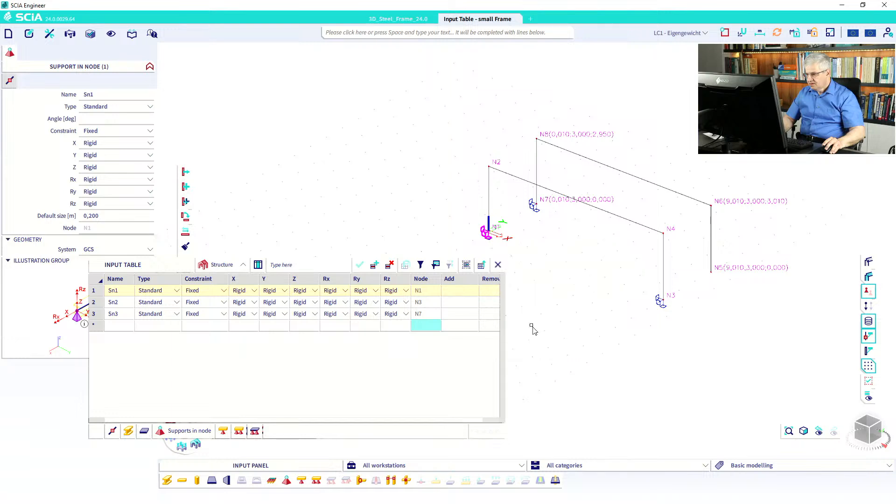
pyautogui.click(710, 271)
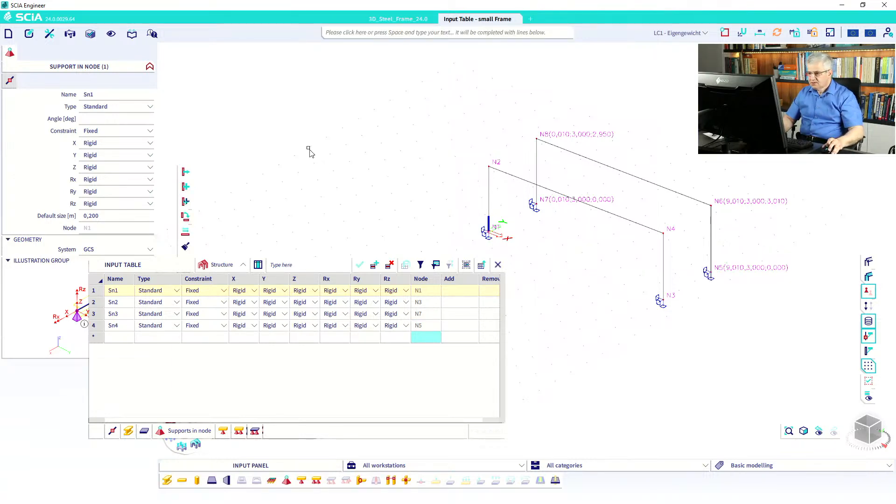
pyautogui.press('Escape')
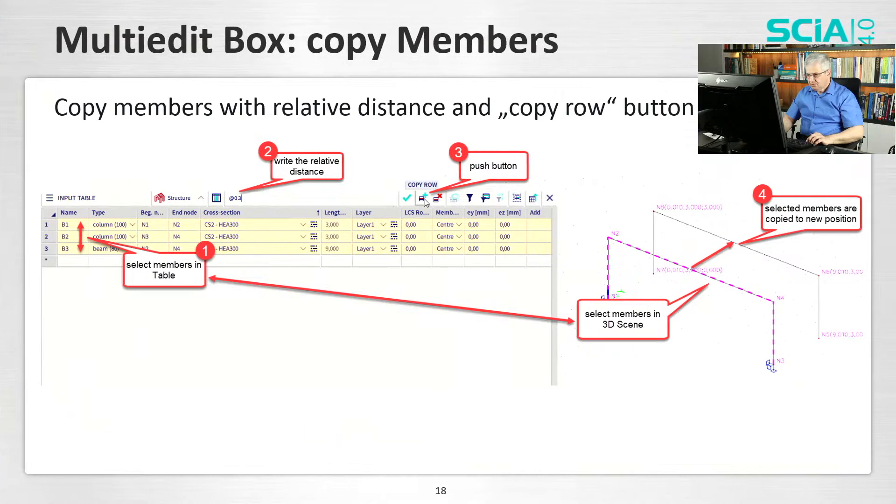
pyautogui.press('Right')
pyautogui.press('Right')
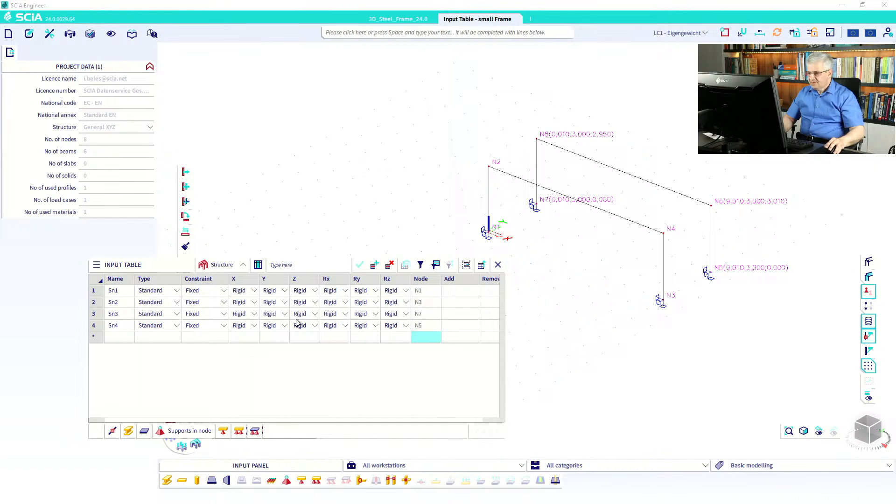
# Step: Switch to the 3D_Steel_Frame_24.0 project, search its 1D members table for values with ?3,0 and step through the matching cells
pyautogui.click(398, 19)
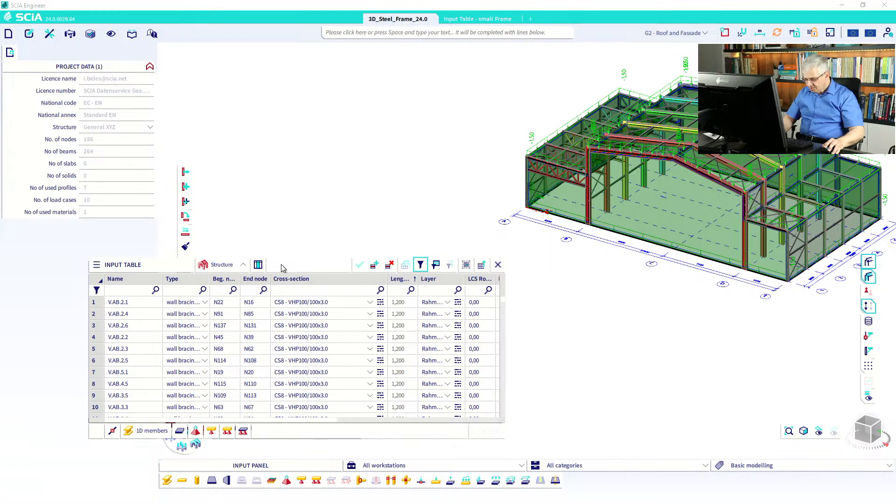
pyautogui.write('?3,0')
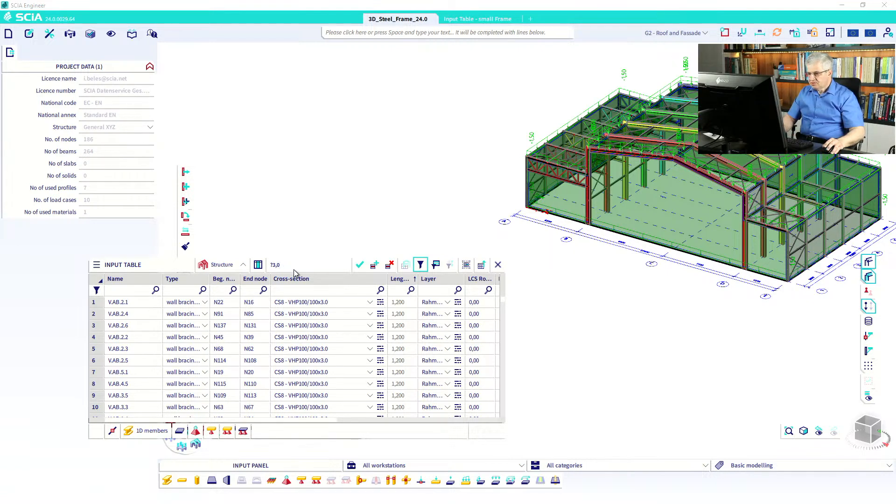
pyautogui.press('Return')
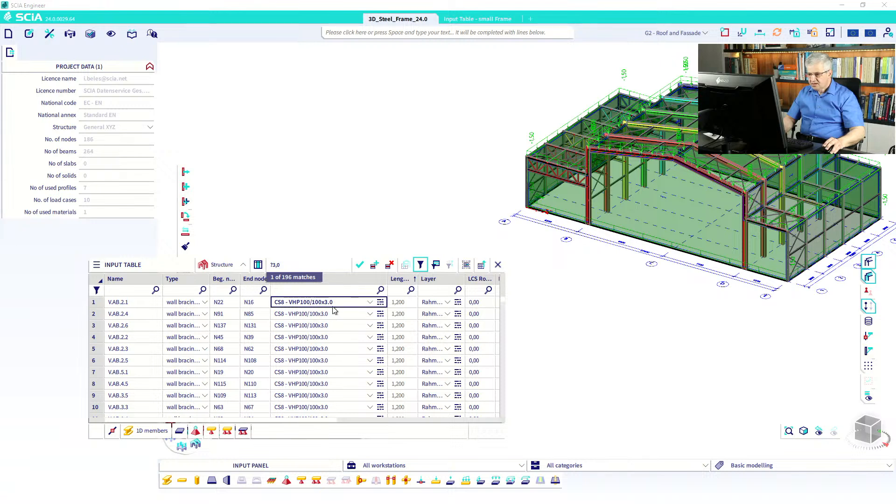
pyautogui.press('Return')
pyautogui.press('Return')
pyautogui.press('Return')
pyautogui.press('Return')
pyautogui.press('Return')
pyautogui.press('Return')
pyautogui.press('Return')
pyautogui.press('Return')
pyautogui.press('Return')
pyautogui.press('Return')
pyautogui.press('Return')
pyautogui.press('Return')
pyautogui.press('Return')
pyautogui.press('Return')
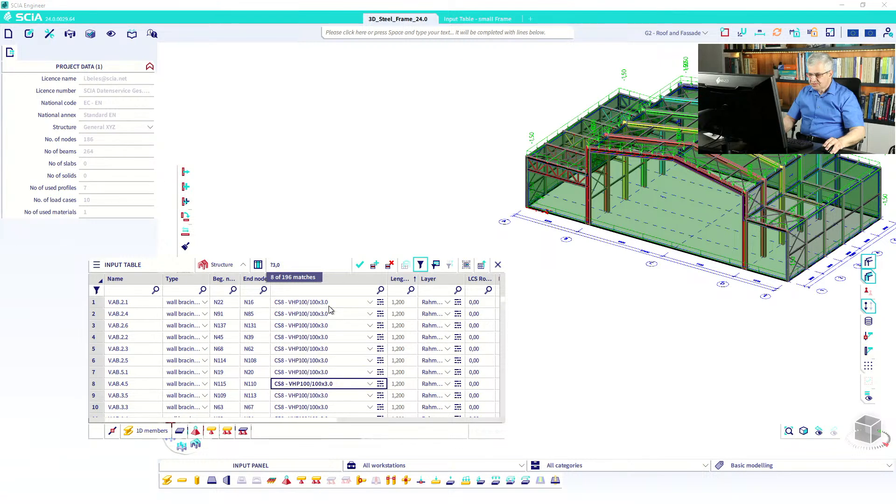
pyautogui.press('Return')
pyautogui.press('Return')
pyautogui.press('Return')
pyautogui.press('Return')
pyautogui.press('Return')
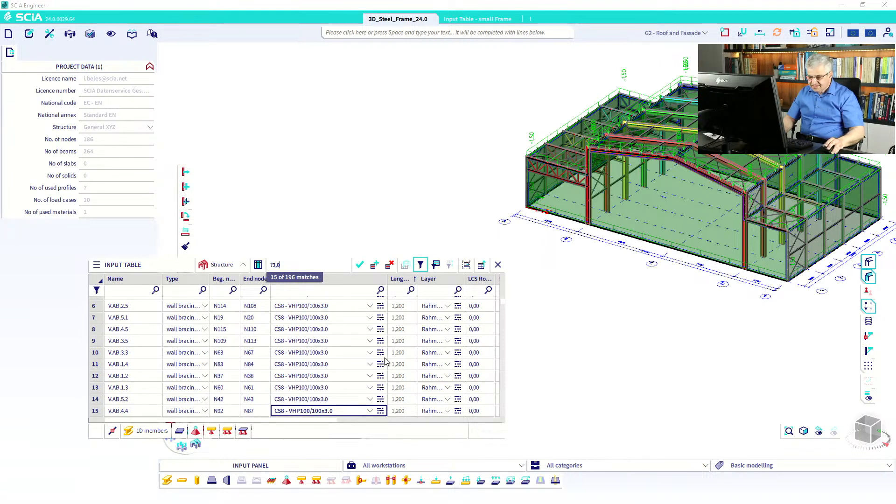
pyautogui.press('Return')
pyautogui.press('Return')
pyautogui.press('Return')
pyautogui.press('Return')
pyautogui.press('Return')
pyautogui.press('Return')
pyautogui.press('Return')
pyautogui.press('Return')
pyautogui.press('Return')
pyautogui.press('Return')
pyautogui.press('Return')
pyautogui.press('Return')
pyautogui.press('Return')
pyautogui.press('Return')
pyautogui.press('Return')
pyautogui.press('Return')
pyautogui.press('Return')
pyautogui.press('Return')
pyautogui.press('Return')
pyautogui.press('Return')
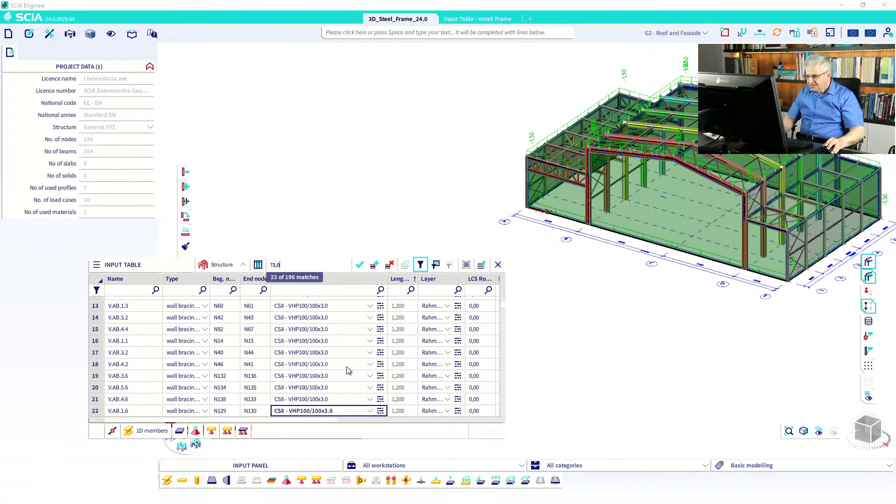
pyautogui.press('Return')
pyautogui.press('Return')
pyautogui.press('Return')
pyautogui.press('Return')
pyautogui.press('Return')
pyautogui.press('Return')
pyautogui.press('Return')
pyautogui.press('Return')
pyautogui.press('Return')
pyautogui.press('Return')
pyautogui.press('Return')
pyautogui.press('Return')
pyautogui.press('Return')
pyautogui.press('Return')
pyautogui.press('Return')
pyautogui.press('Return')
pyautogui.press('Return')
pyautogui.press('Return')
pyautogui.press('Return')
pyautogui.press('Return')
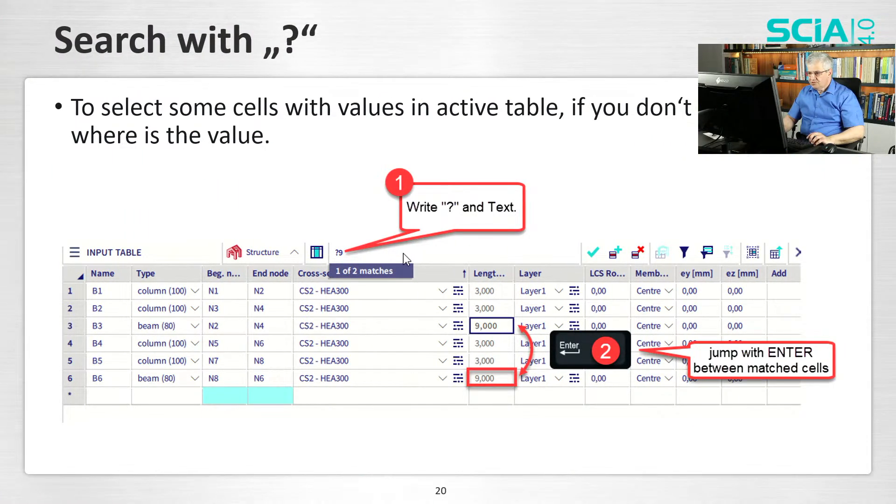
pyautogui.press('Right')
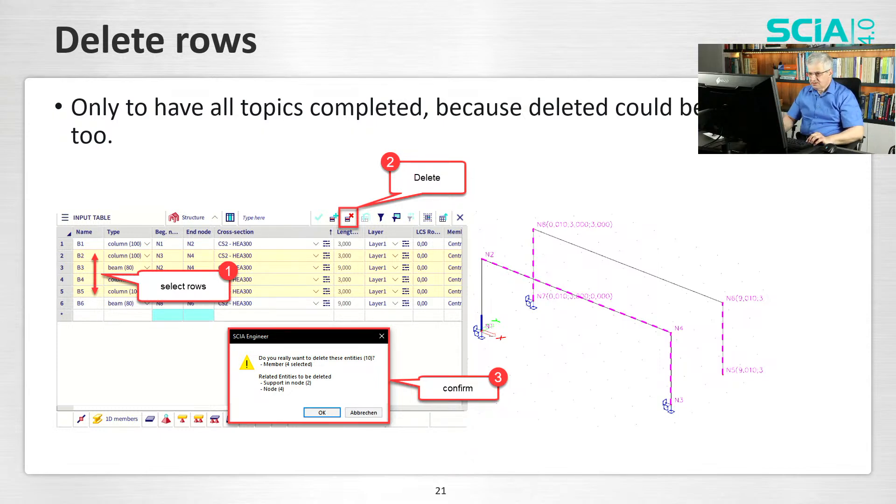
pyautogui.press('Right')
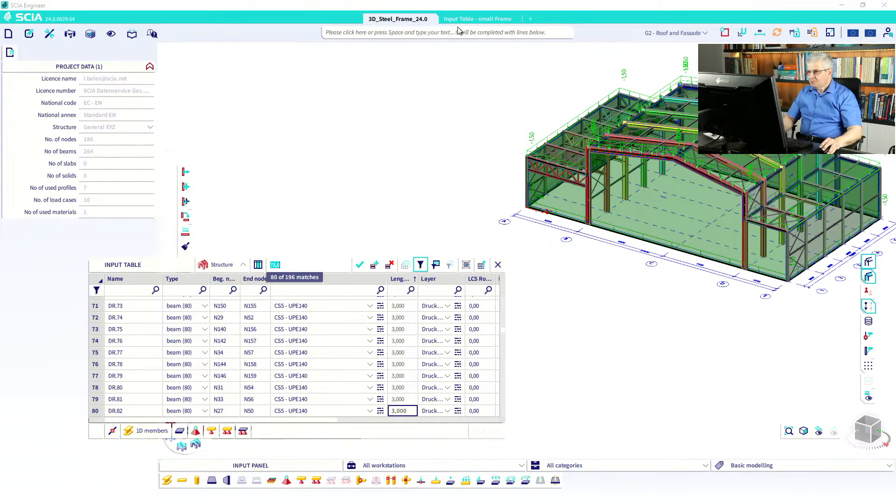
# Step: Switch to the Input Table - small Frame project and list its 1D members
pyautogui.click(462, 19)
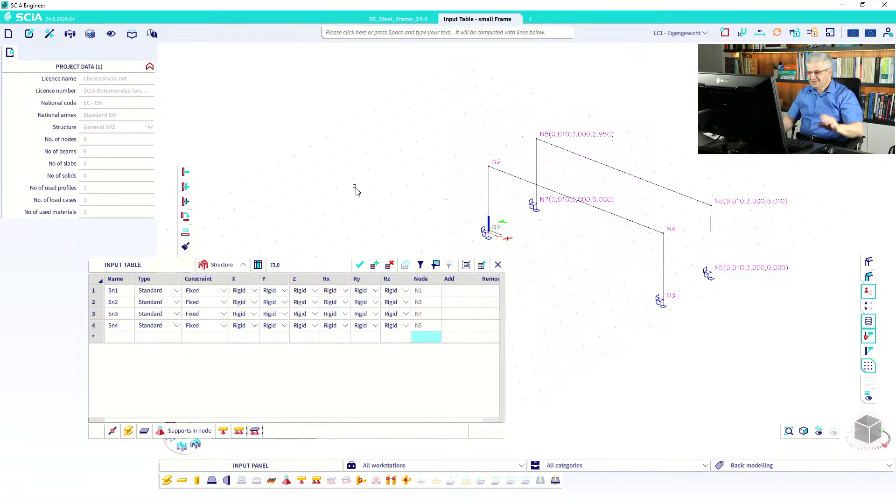
pyautogui.click(127, 430)
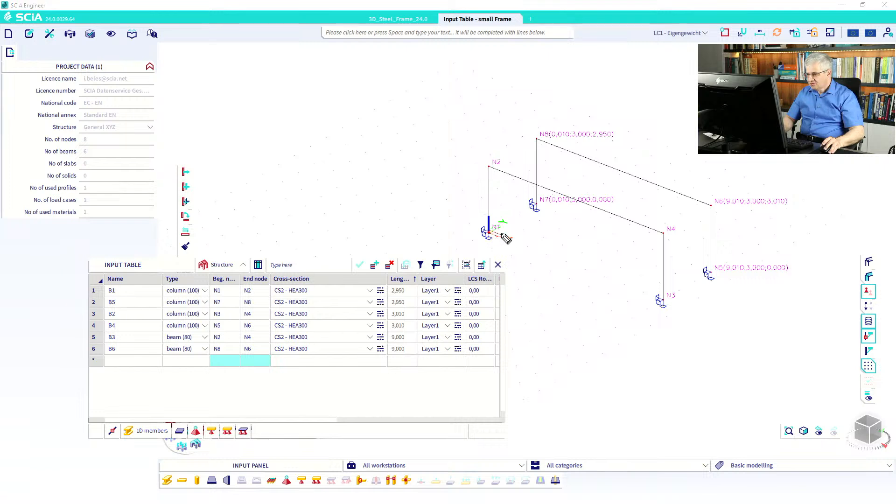
pyautogui.moveTo(506, 238); pyautogui.dragTo(662, 234)
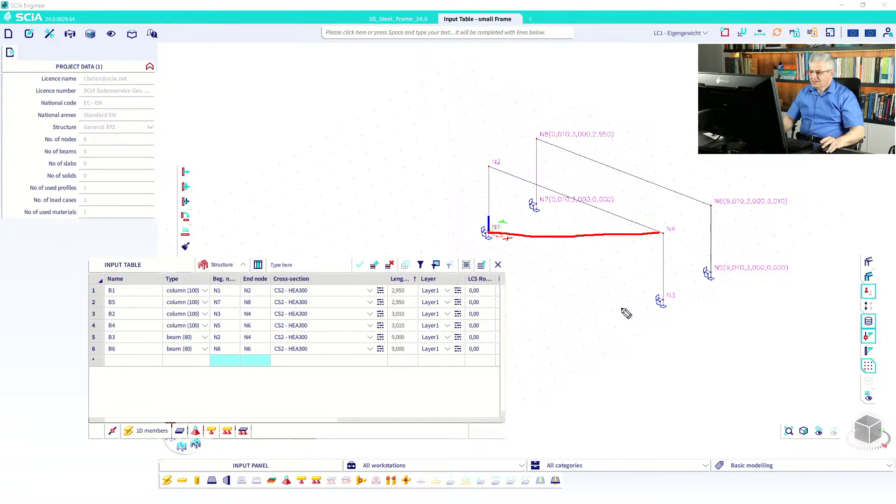
pyautogui.press('Escape')
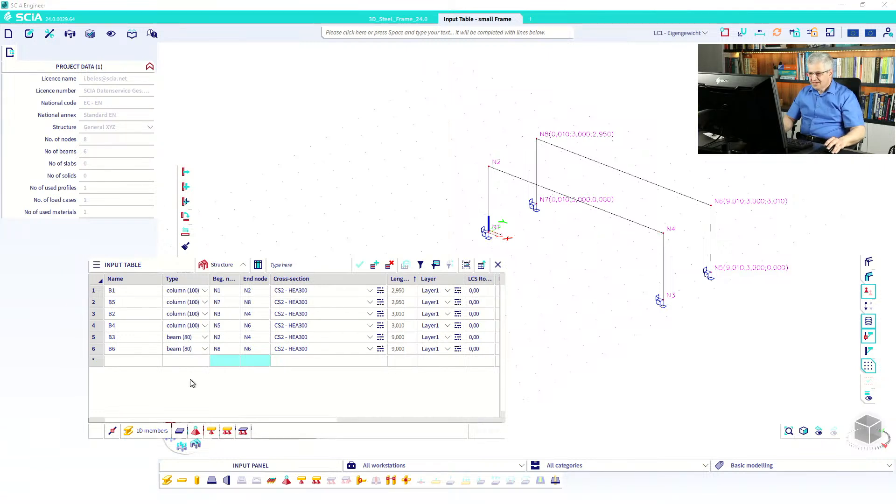
# Step: Add a new 1D member named DIAG.101 in the empty table row, running from node N1 to node N4
pyautogui.click(223, 363)
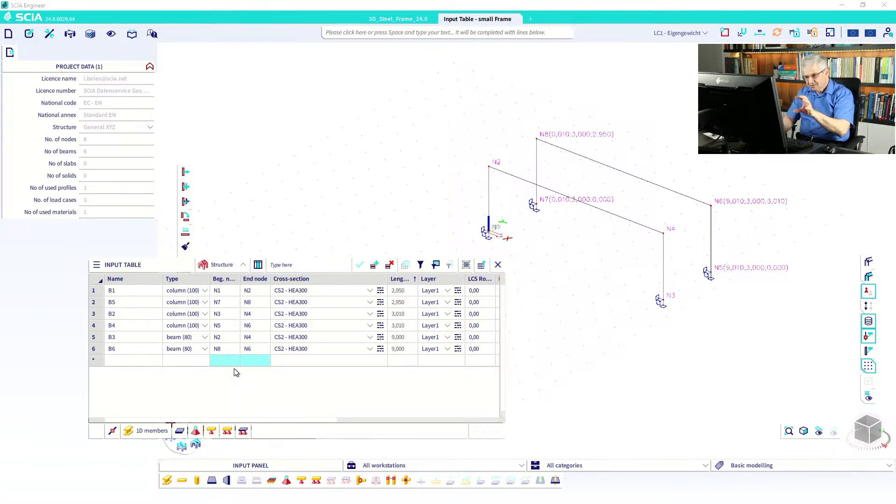
pyautogui.click(142, 362)
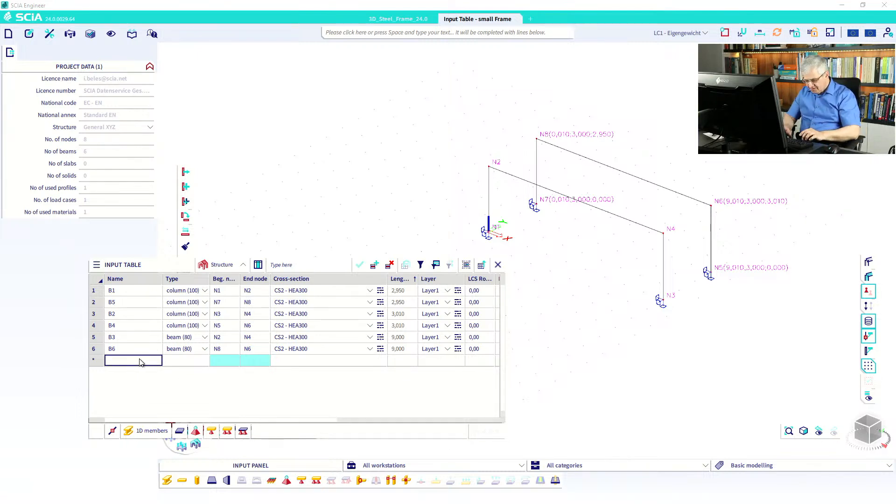
pyautogui.write('DIAG-')
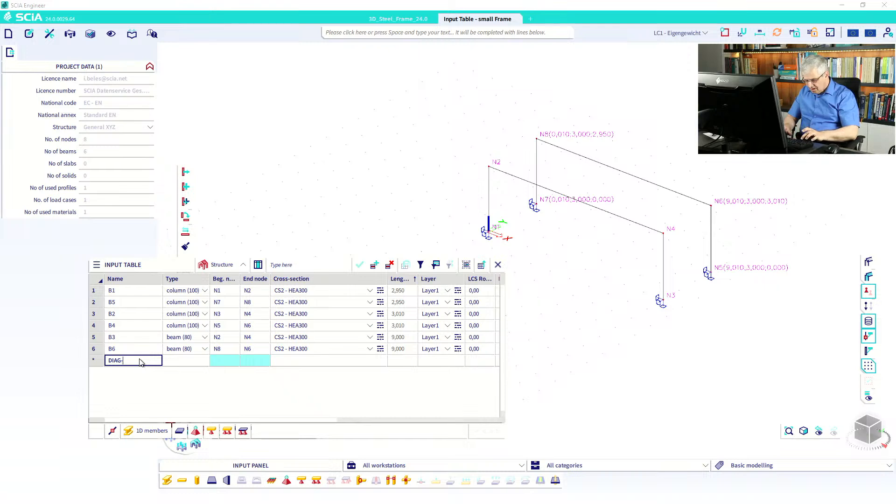
pyautogui.press('BackSpace')
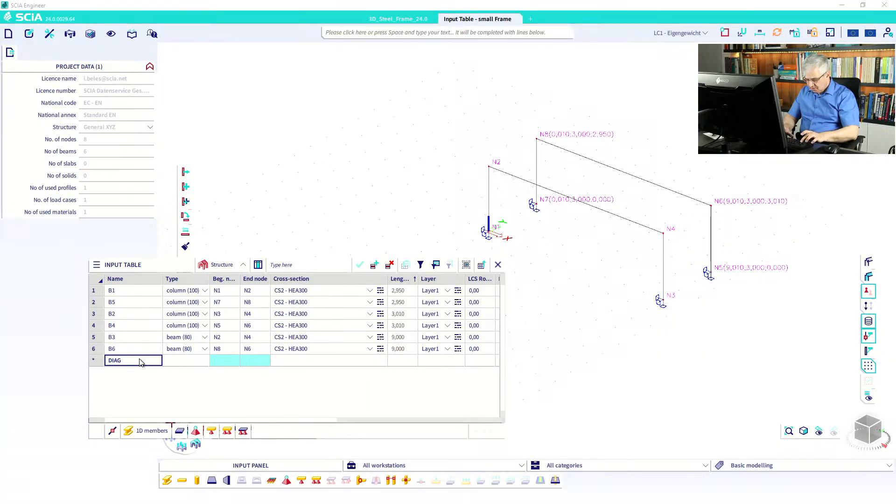
pyautogui.write('.101')
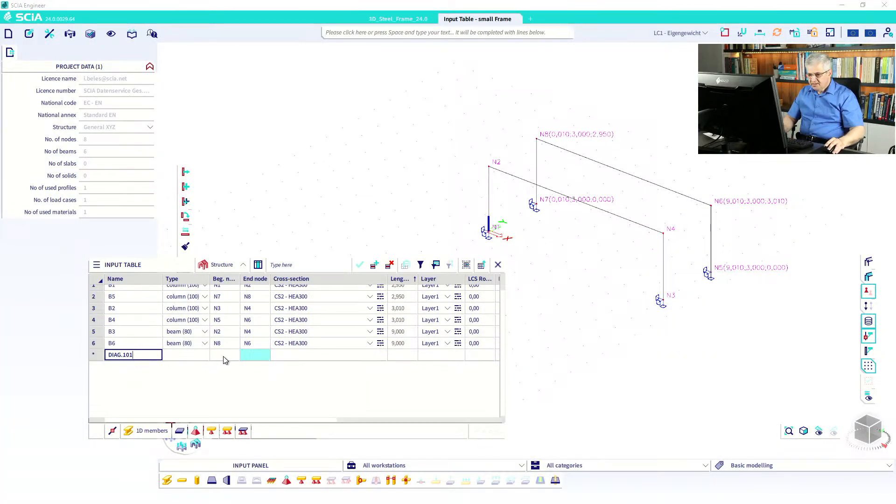
pyautogui.click(224, 357)
pyautogui.write('N1')
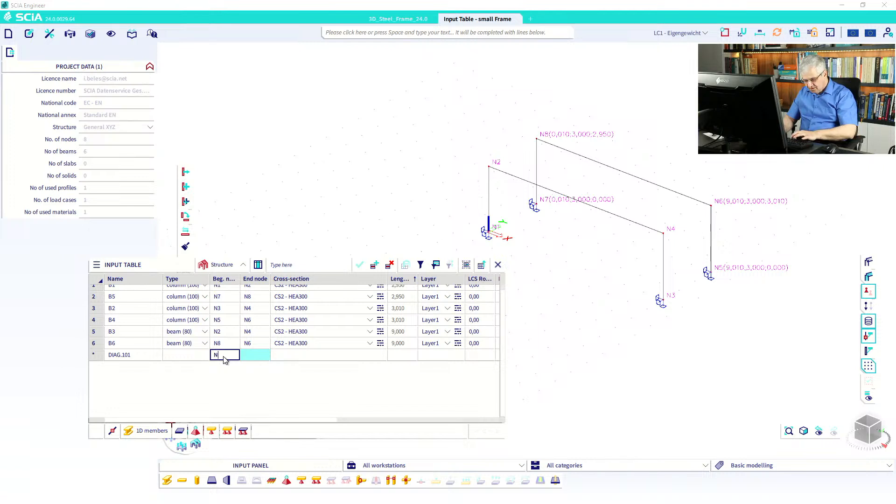
pyautogui.click(251, 355)
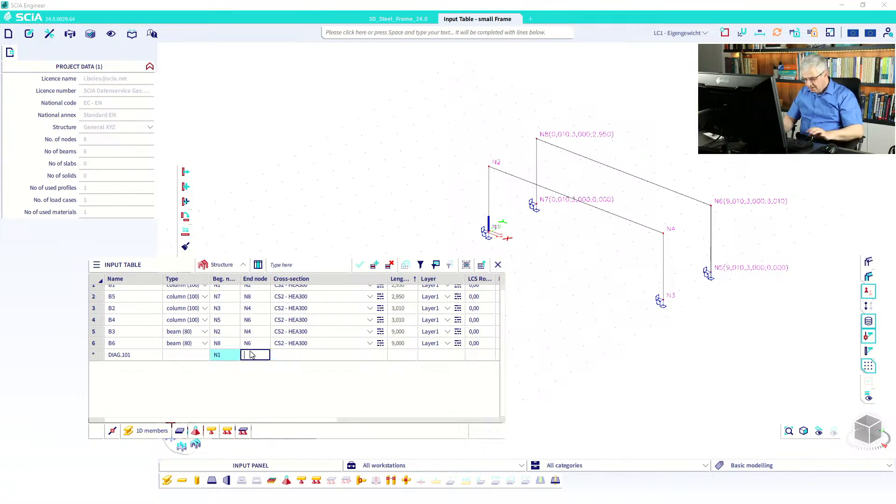
pyautogui.write('N4')
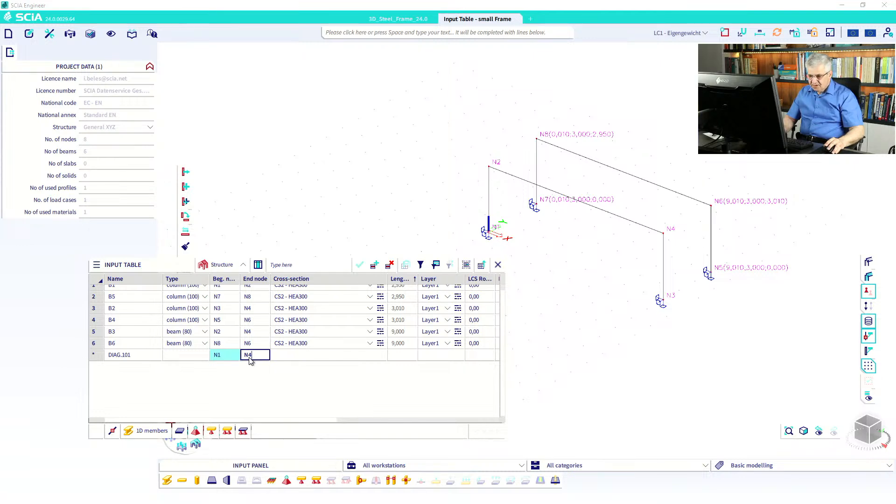
pyautogui.press('Return')
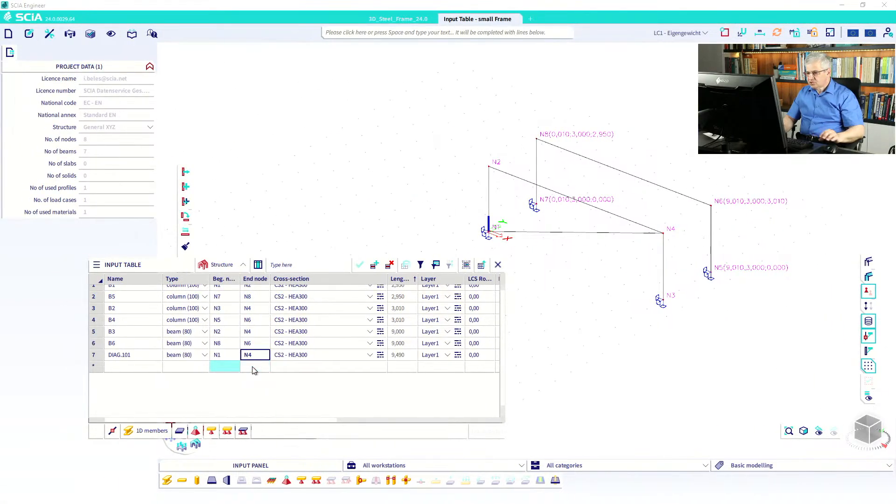
# Step: Switch to the 3D_Steel_Frame_24.0 project and list its nodes in the Input Table
pyautogui.click(408, 19)
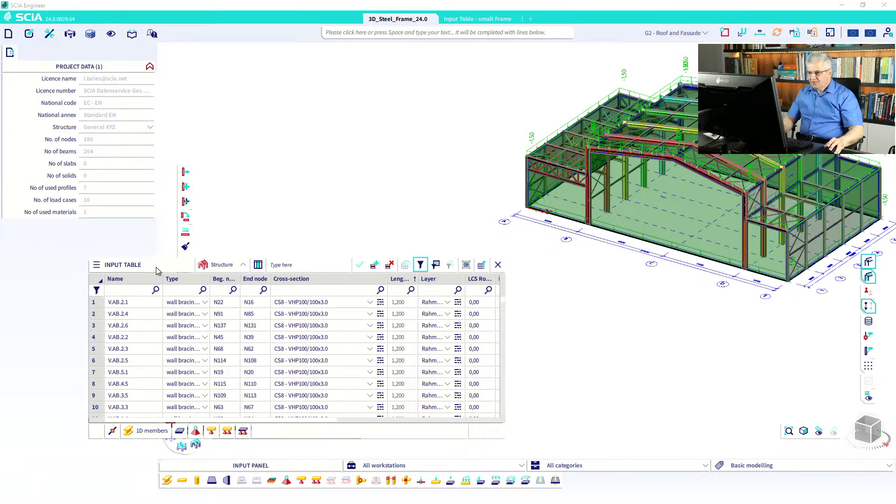
pyautogui.moveTo(156, 265); pyautogui.dragTo(184, 249)
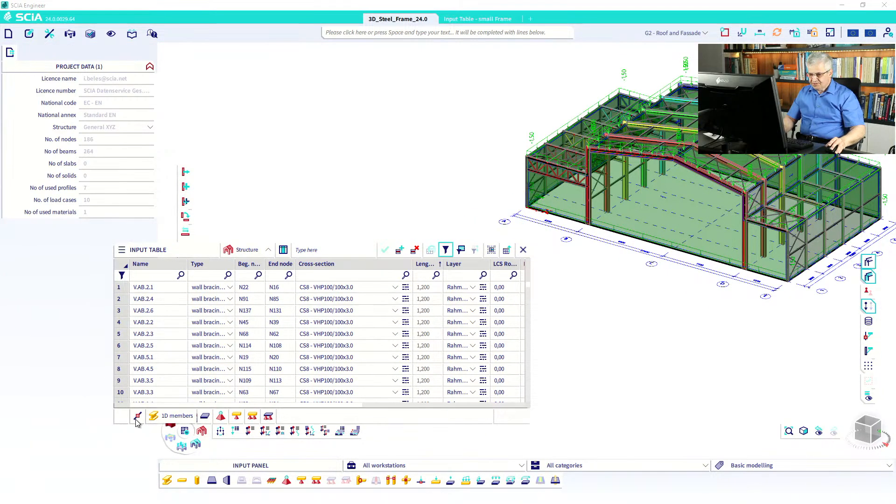
pyautogui.click(137, 416)
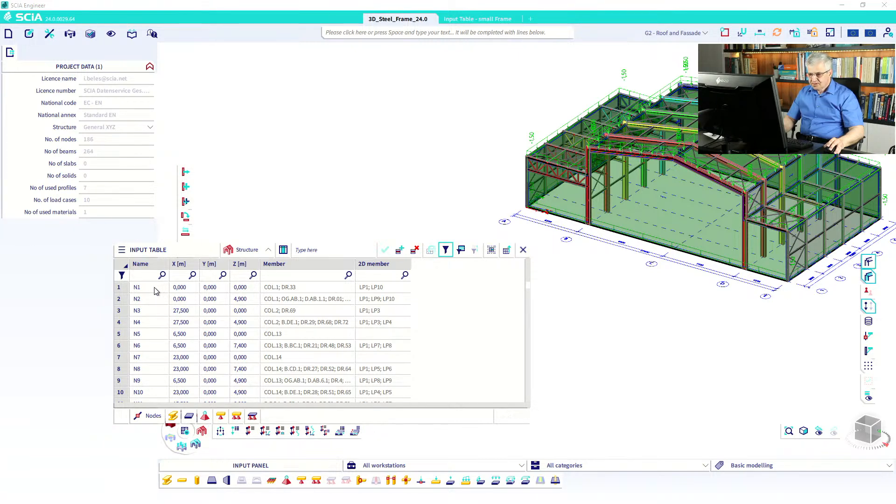
# Step: Copy the entire nodes table with its headers and paste it into the empty sheet in Excel, starting at A1
pyautogui.click(125, 265)
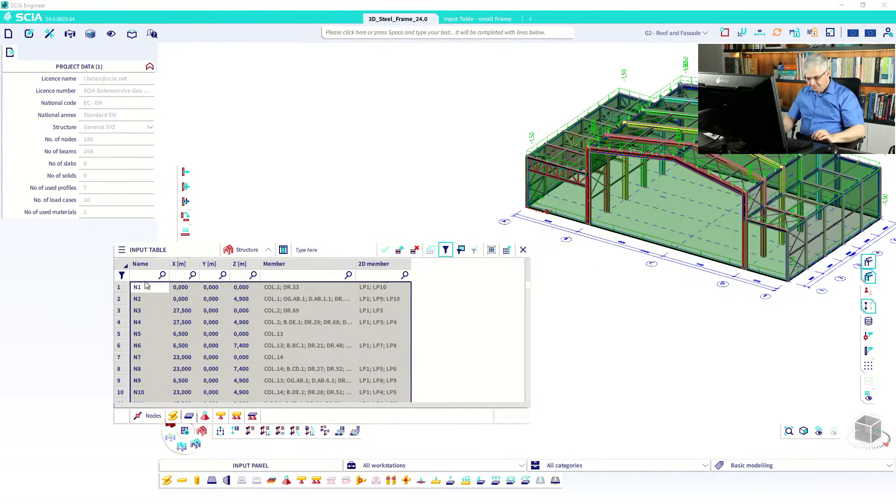
pyautogui.hotkey('alt', 'Tab')
pyautogui.hotkey('ctrl', 'v')
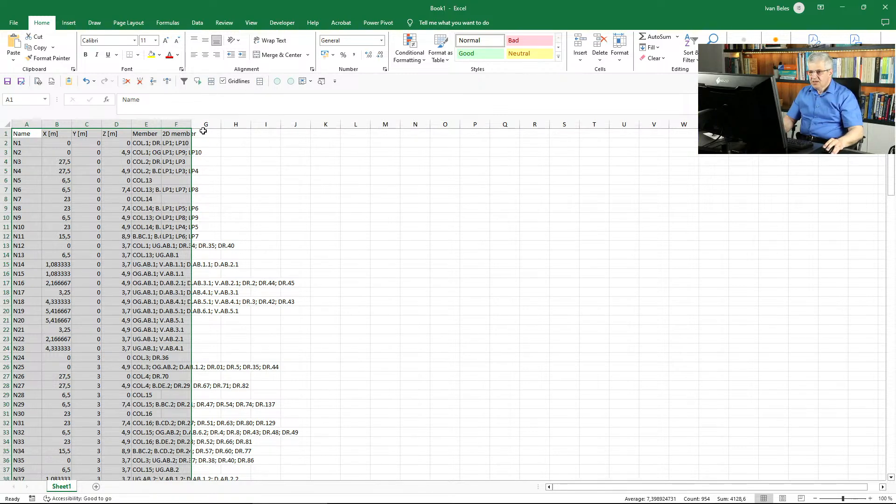
# Step: Widen the 2D member column and enter the header DIST in G1
pyautogui.moveTo(192, 124); pyautogui.dragTo(301, 126)
pyautogui.click(305, 134)
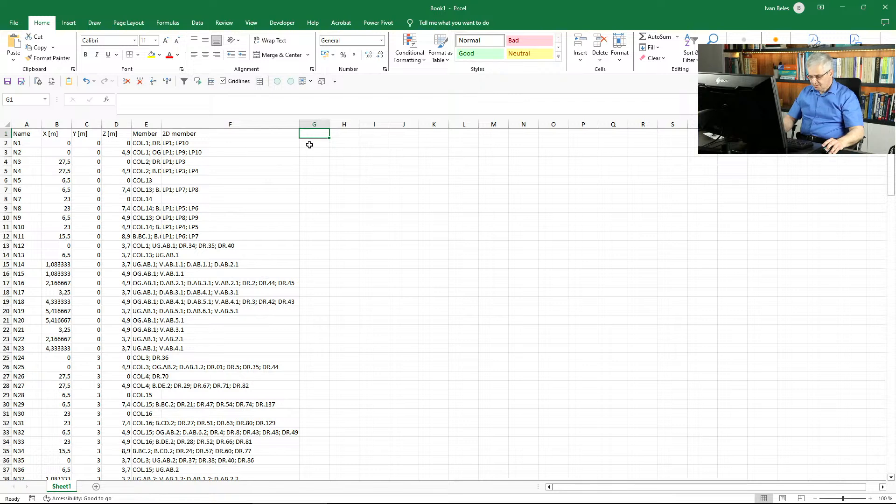
pyautogui.write('DIST')
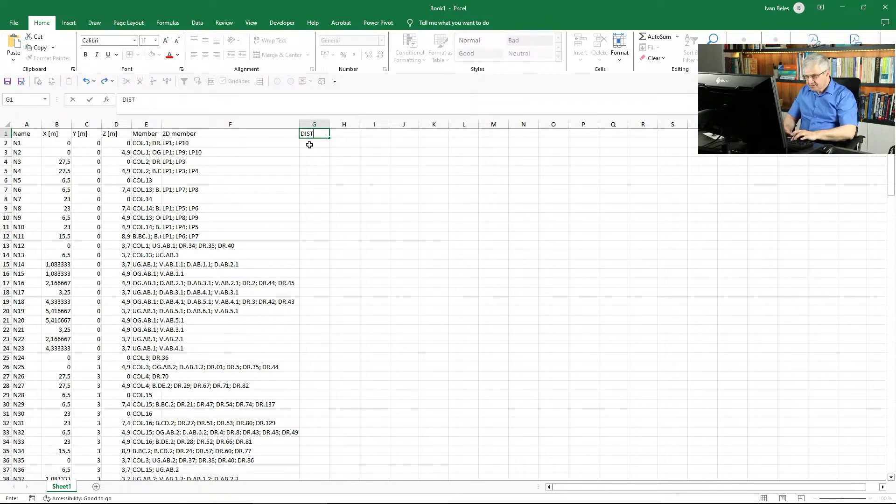
pyautogui.press('Return')
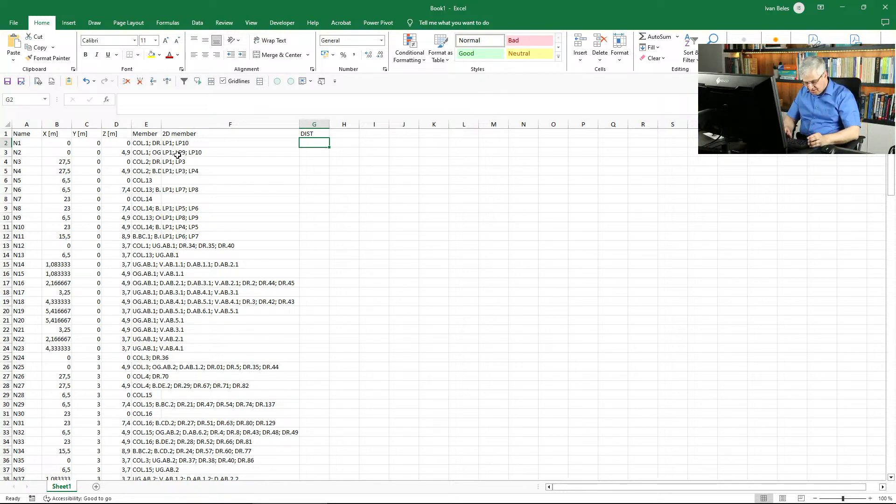
pyautogui.write('SQRT')
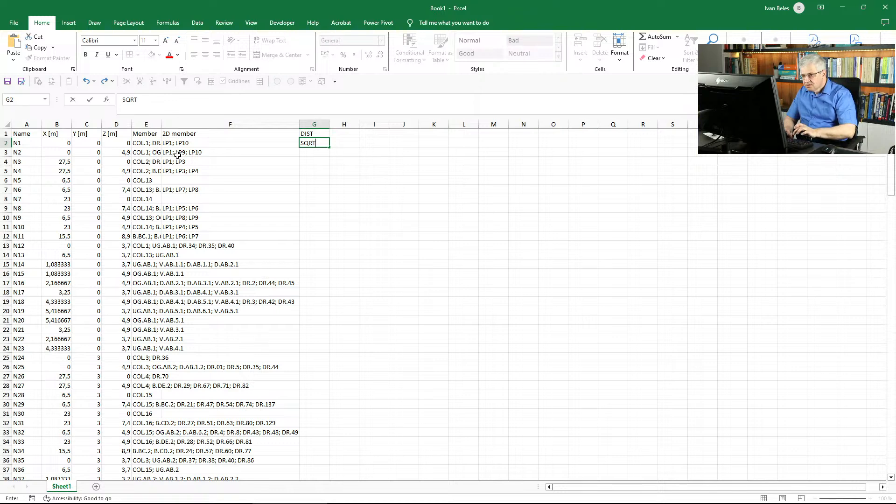
pyautogui.press('BackSpace')
pyautogui.press('BackSpace')
pyautogui.press('BackSpace')
pyautogui.press('BackSpace')
# Step: Enter the formula =SQRT(B2^2+C2^2+D2^2) in G2 to calculate the node's distance from the origin
pyautogui.write('=')
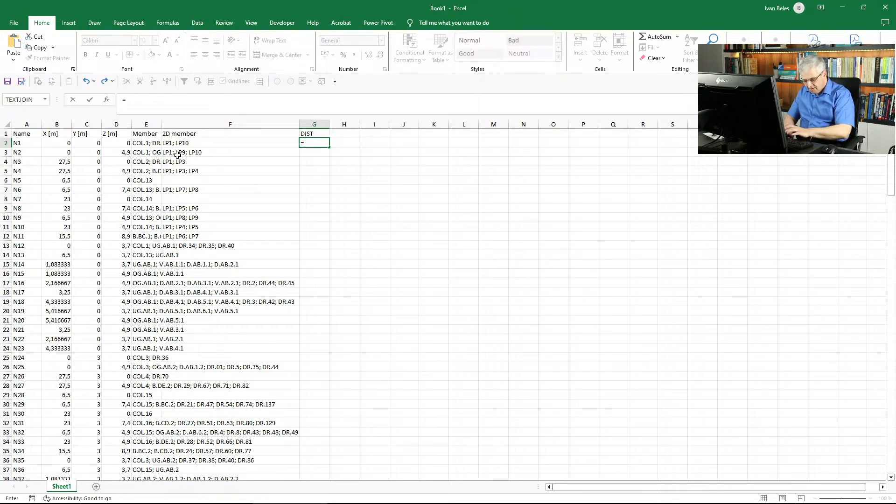
pyautogui.write('SQRT(')
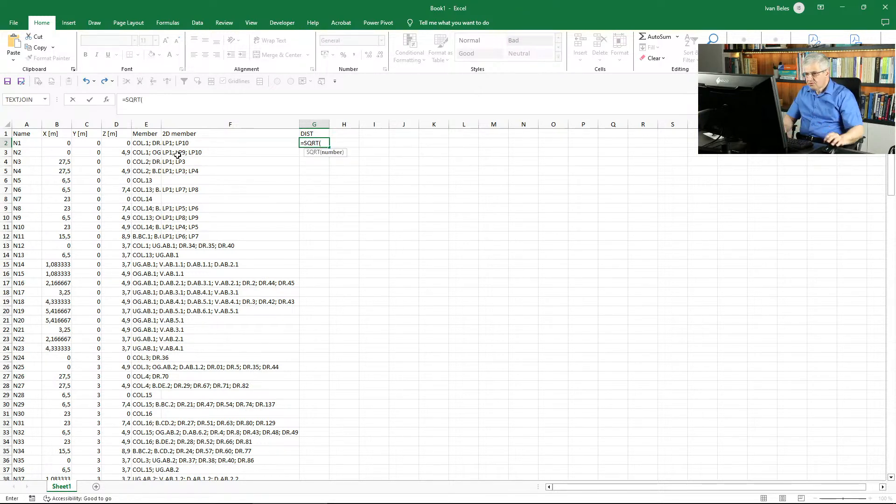
pyautogui.click(56, 142)
pyautogui.write('^2')
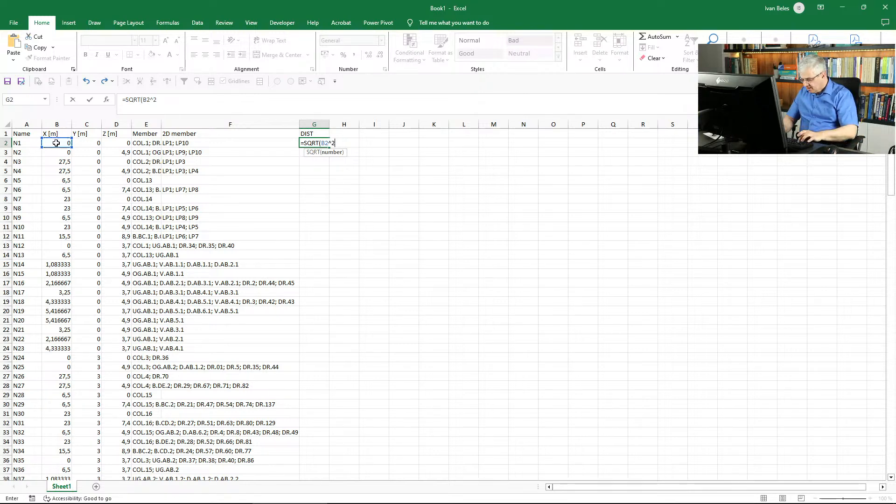
pyautogui.write('+')
pyautogui.click(85, 144)
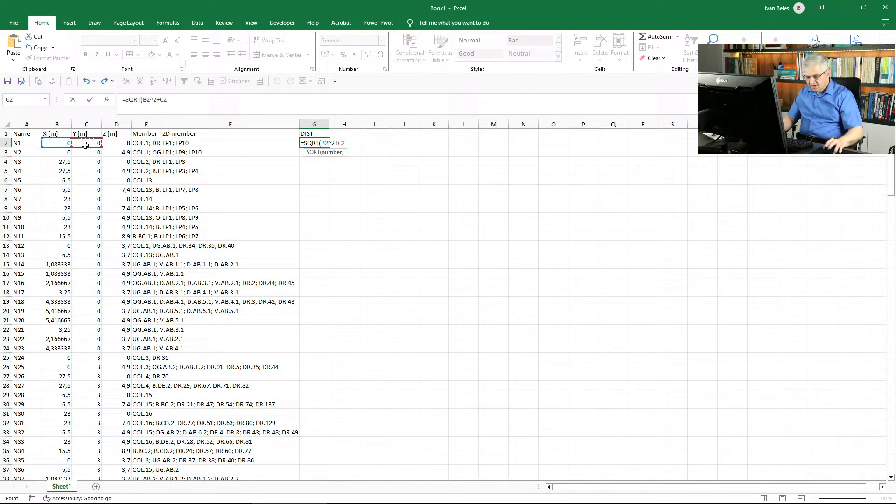
pyautogui.write('^2+')
pyautogui.click(109, 143)
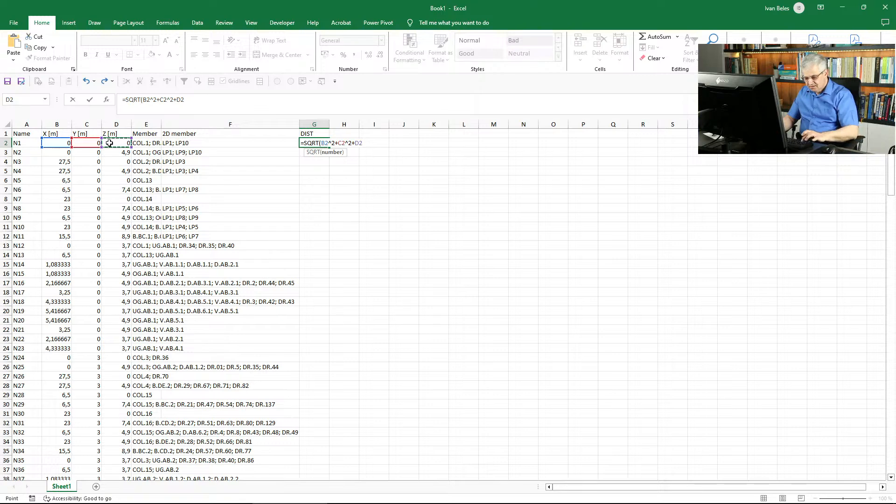
pyautogui.write('^2)')
pyautogui.hotkey('ctrl', 'Return')
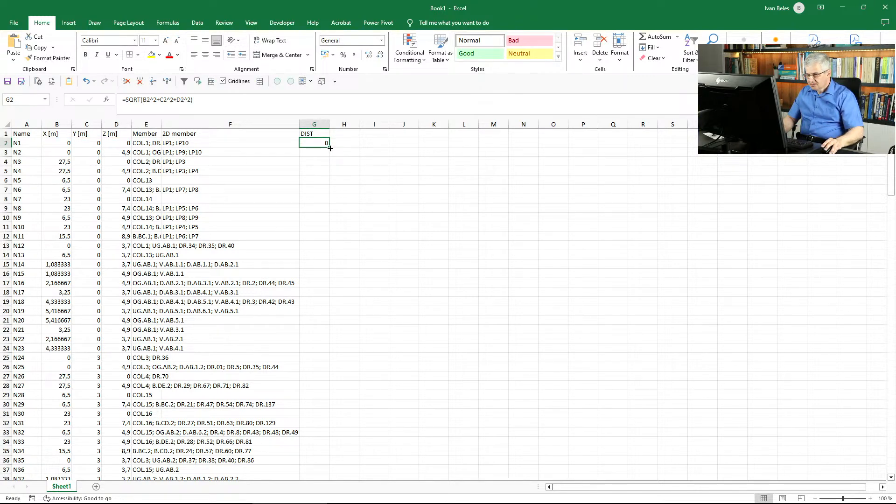
# Step: Fill the distance formula down the DIST column to row 187 and return to the start of the sheet
pyautogui.moveTo(330, 147); pyautogui.dragTo(330, 147)
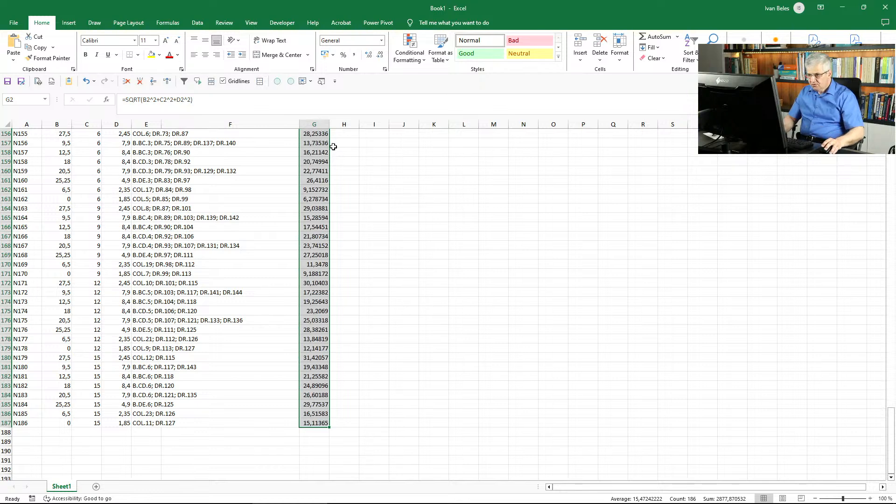
pyautogui.click(226, 206)
pyautogui.hotkey('ctrl', 'Home')
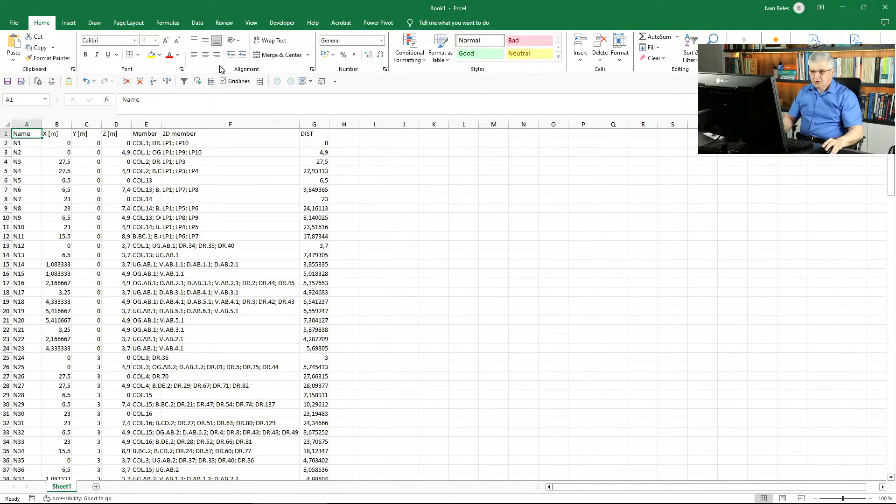
# Step: Insert an empty column before Name and enter 1, 2 and 3 in A2 to A4
pyautogui.click(167, 81)
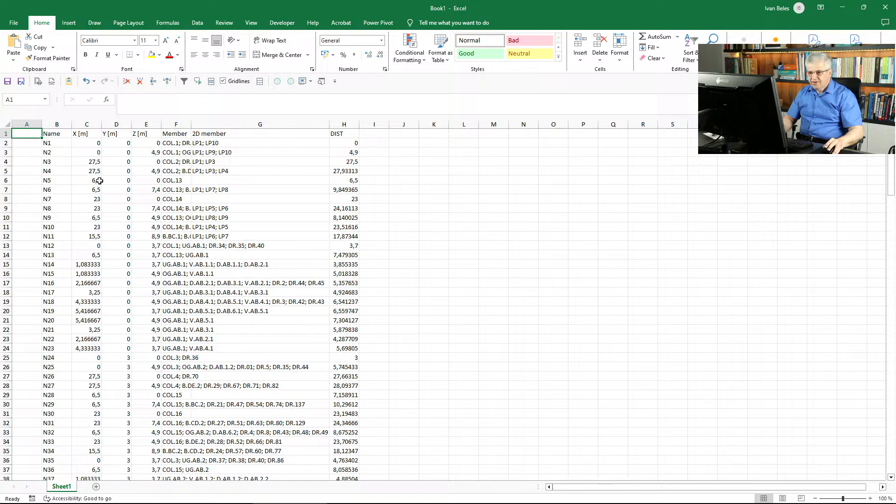
pyautogui.click(35, 146)
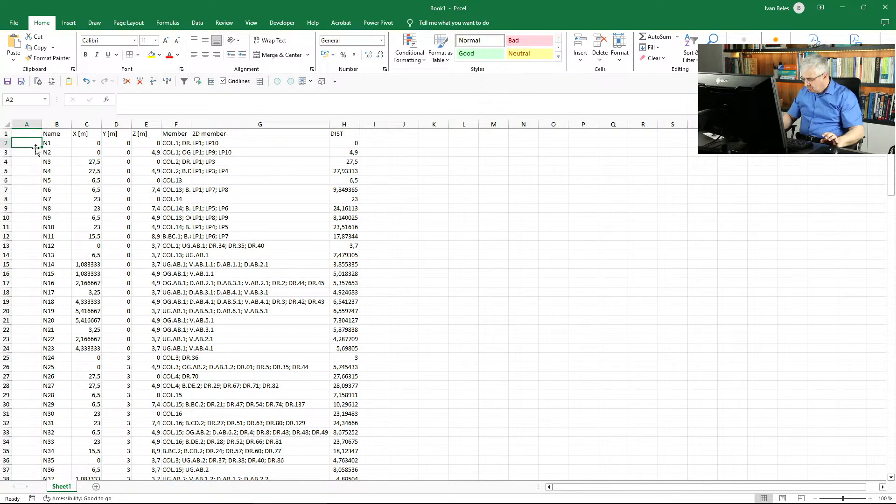
pyautogui.write('1')
pyautogui.press('Return')
pyautogui.write('2')
pyautogui.press('Return')
pyautogui.write('3')
pyautogui.press('Return')
# Step: Continue the number series in column A down to row 187 and return to the start of the sheet
pyautogui.click(33, 145)
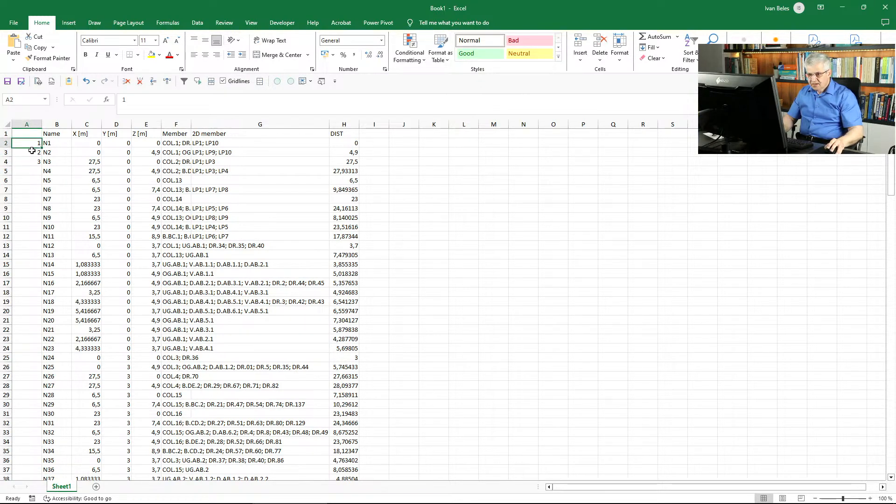
pyautogui.moveTo(32, 150); pyautogui.dragTo(48, 465)
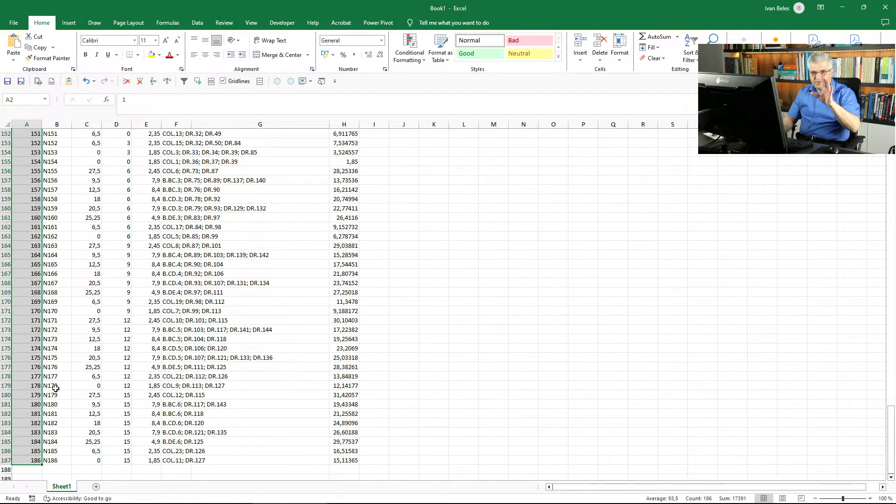
pyautogui.hotkey('ctrl', 'Home')
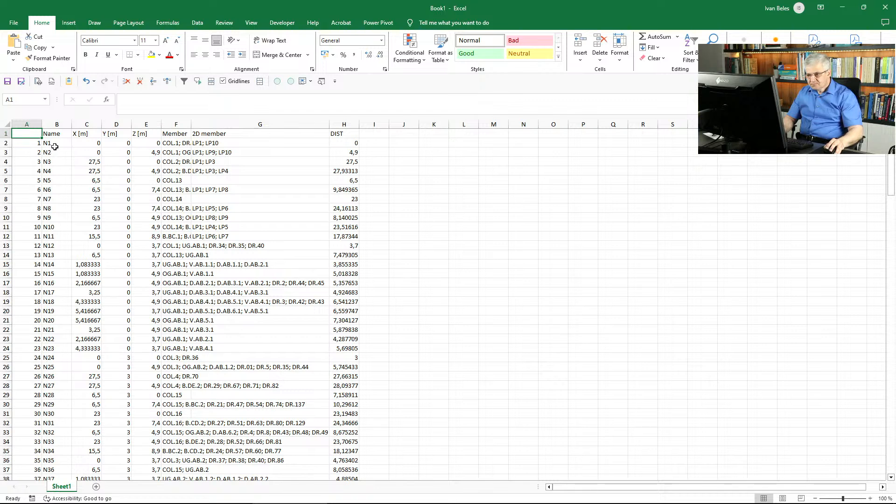
# Step: Add filters to the header row and sort the table by DIST from smallest to largest
pyautogui.click(6, 133)
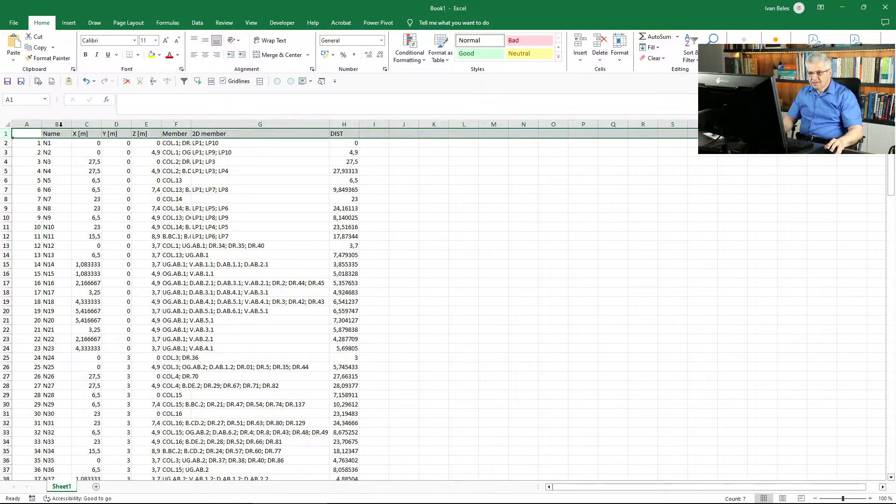
pyautogui.click(184, 81)
pyautogui.click(351, 154)
pyautogui.click(355, 134)
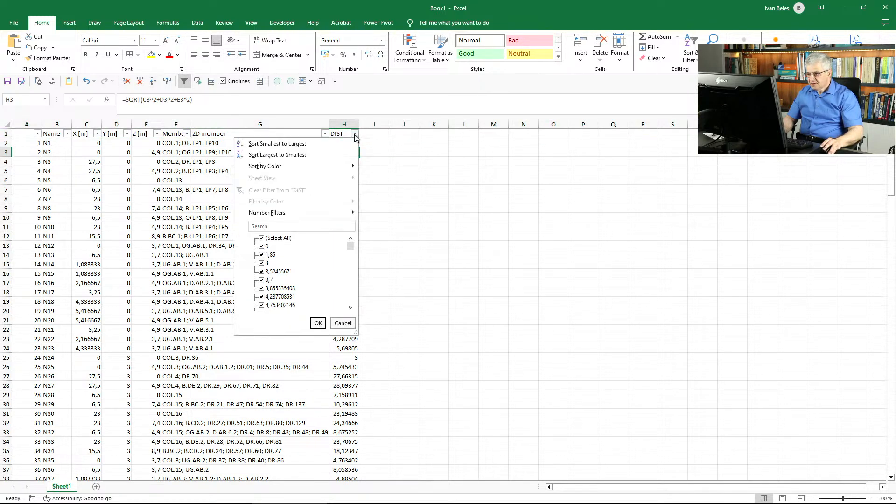
pyautogui.click(355, 134)
pyautogui.click(355, 134)
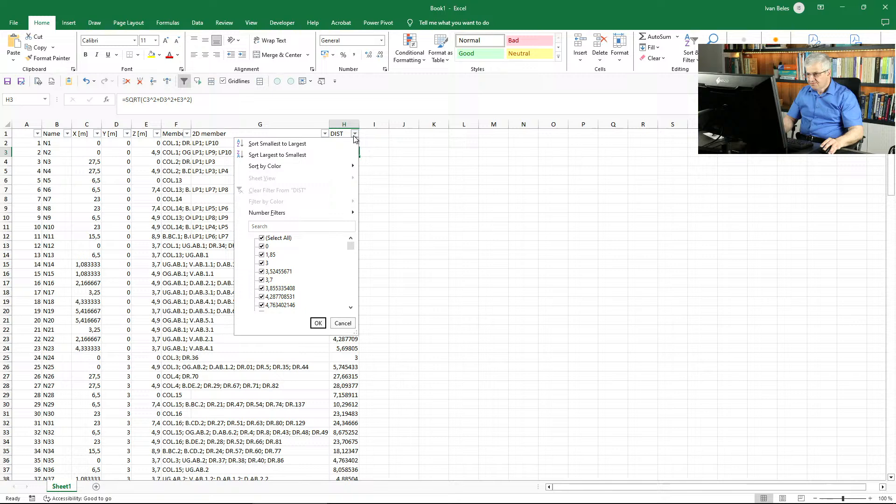
pyautogui.click(290, 145)
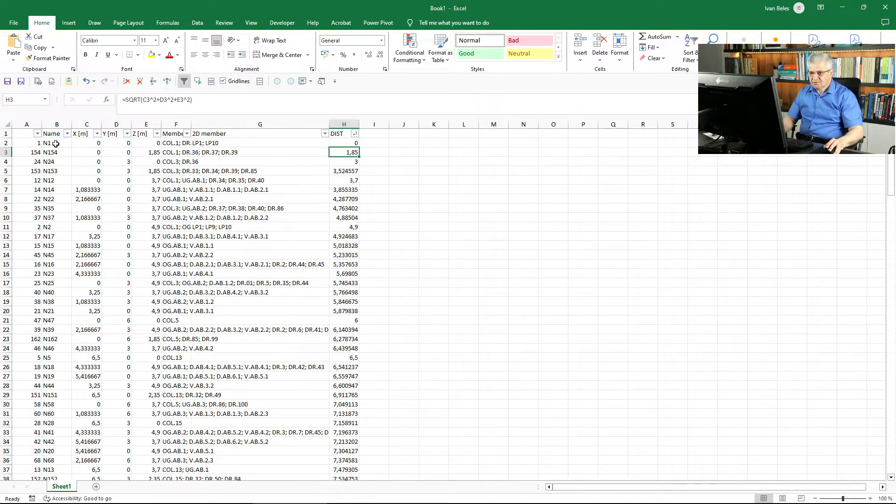
# Step: Insert an empty column before X [m] and enter the new node name N.1 in C2
pyautogui.click(86, 142)
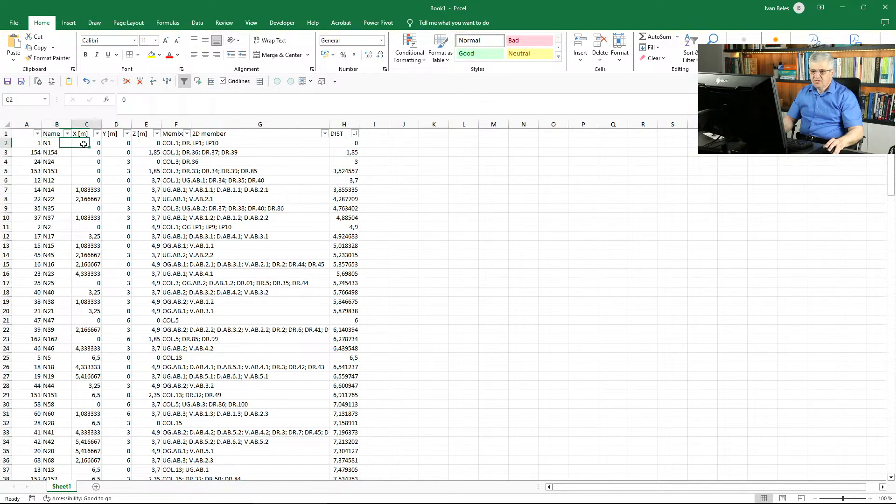
pyautogui.click(166, 82)
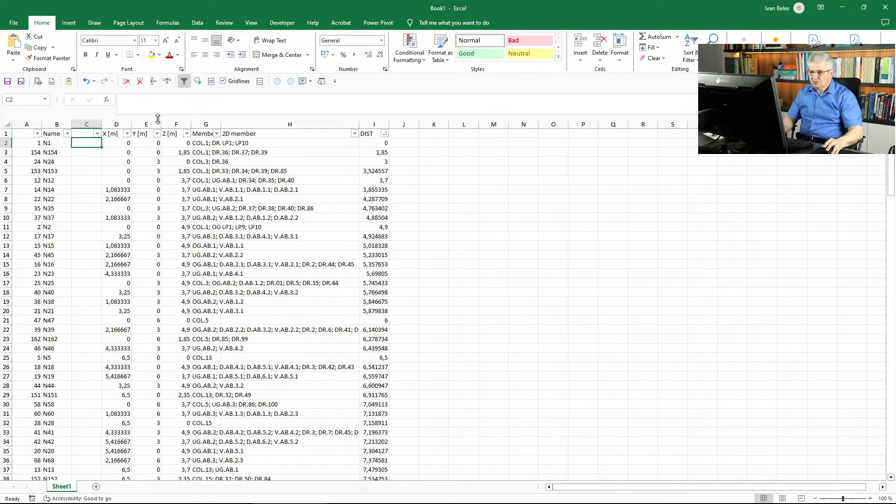
pyautogui.write('N')
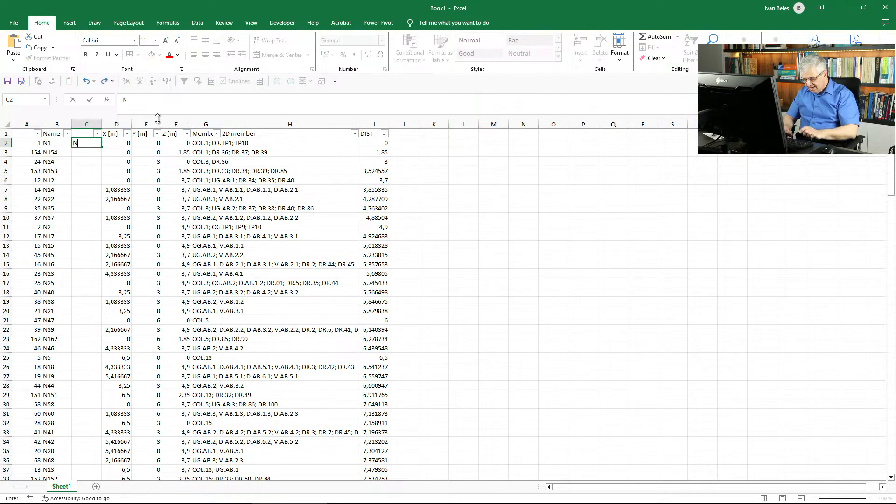
pyautogui.write('.1')
pyautogui.press('Return')
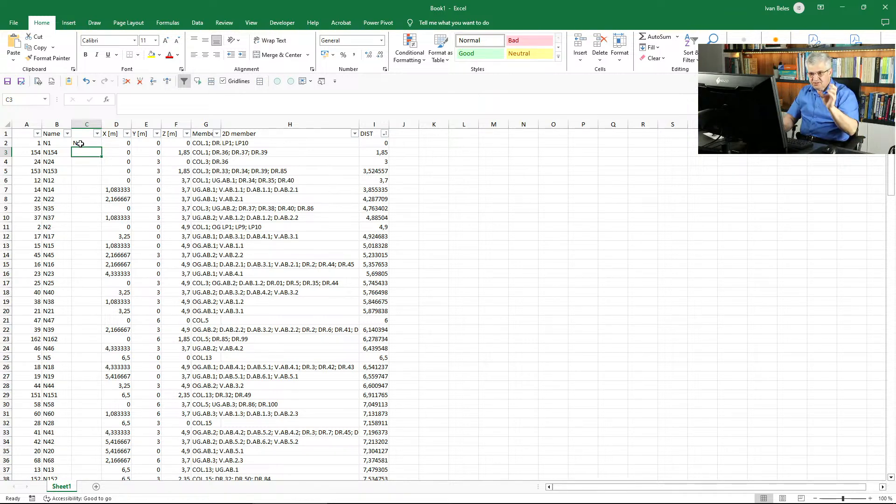
# Step: Enter N.2 and N.3 in C3 and C4 and extend the node name series down to row 187
pyautogui.click(84, 143)
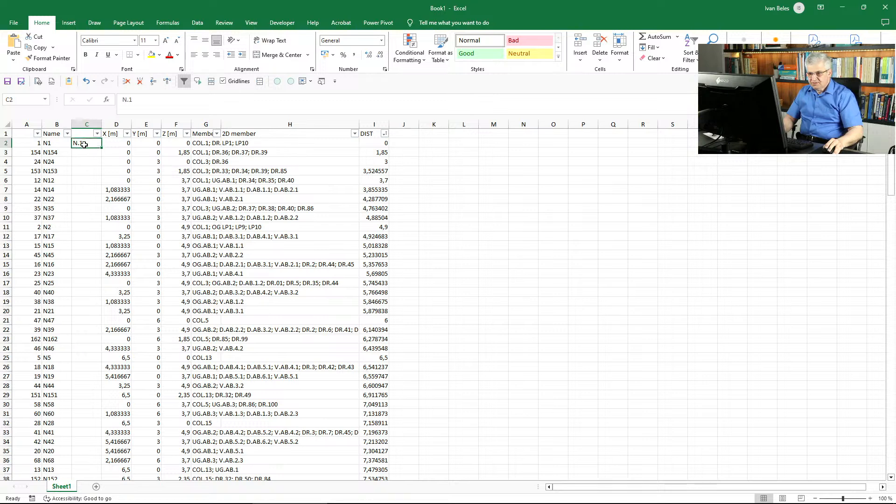
pyautogui.click(92, 151)
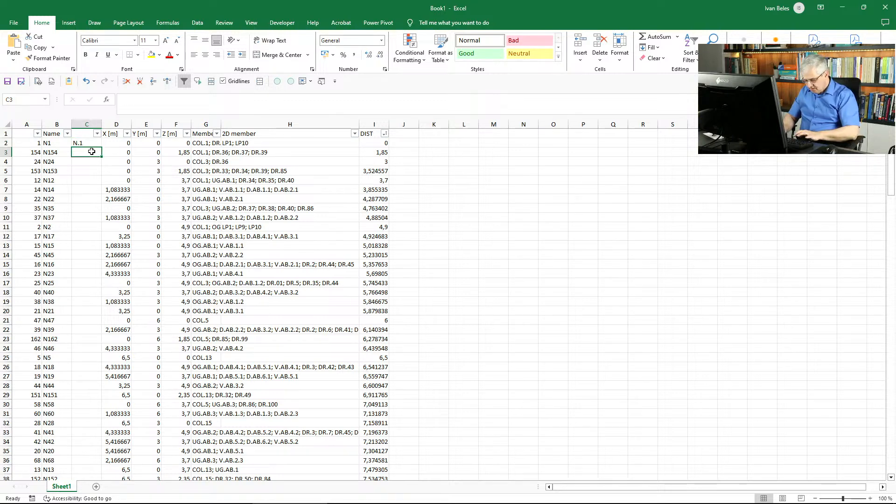
pyautogui.write('N.1')
pyautogui.press('BackSpace')
pyautogui.write('2')
pyautogui.press('Return')
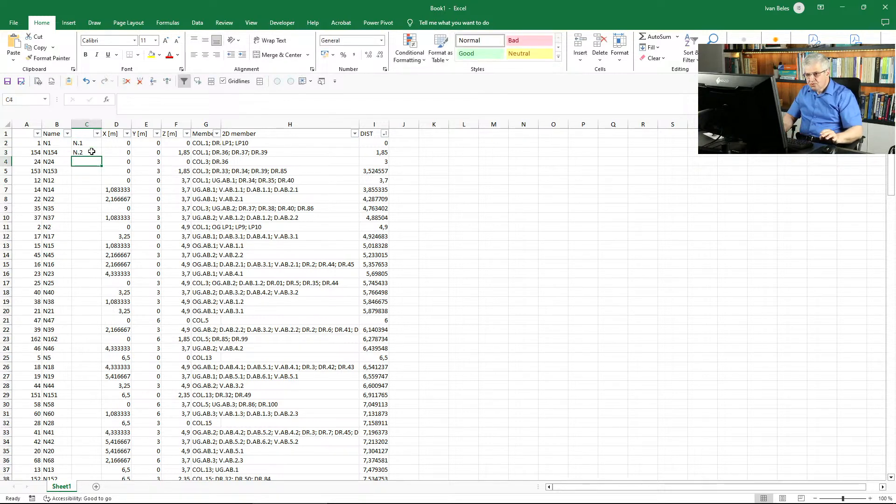
pyautogui.write('N.')
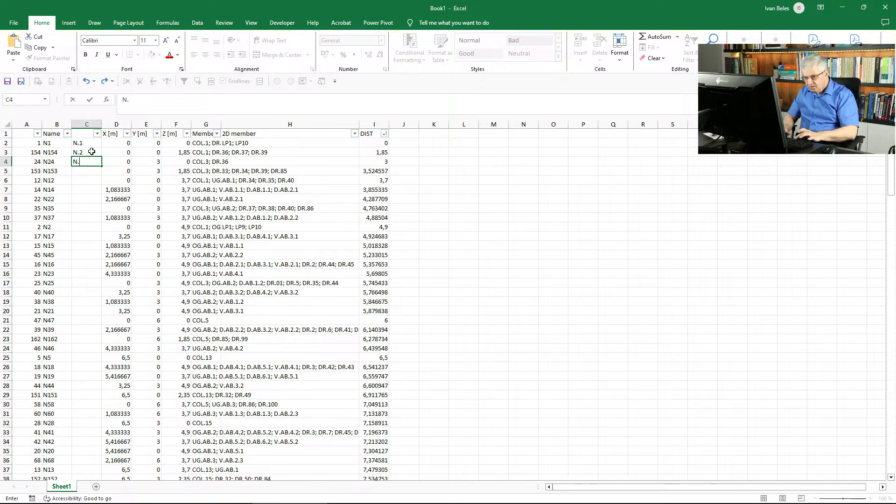
pyautogui.write('3')
pyautogui.press('Return')
pyautogui.moveTo(86, 143); pyautogui.dragTo(121, 460)
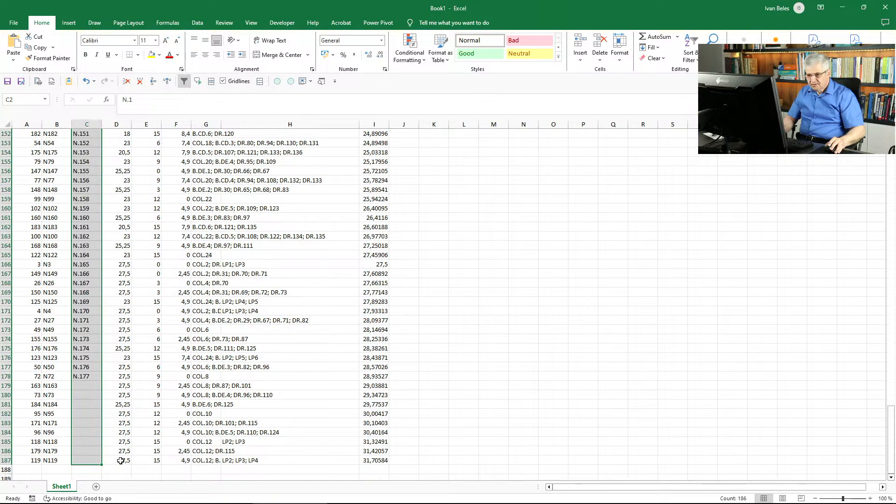
# Step: Return to the start of the sheet and sort the table by column A from smallest to largest
pyautogui.click(65, 255)
pyautogui.scroll(20, 64, 258)
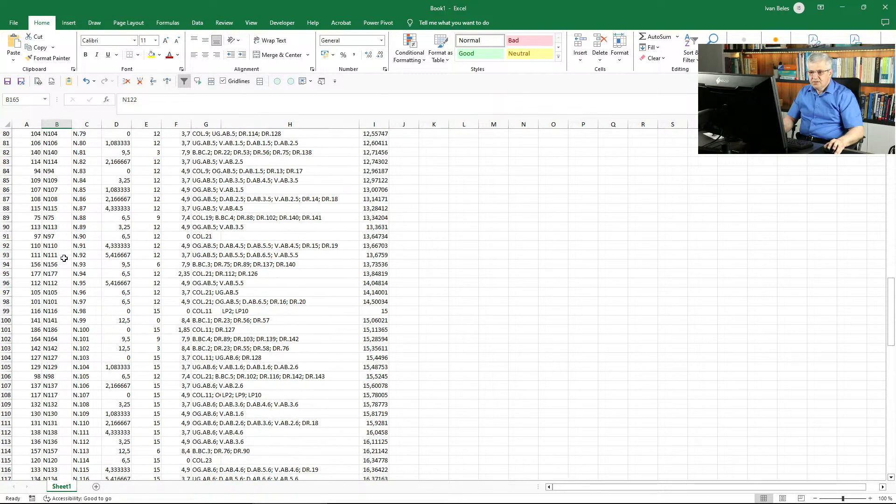
pyautogui.scroll(18, 64, 258)
pyautogui.hotkey('ctrl', 'Home')
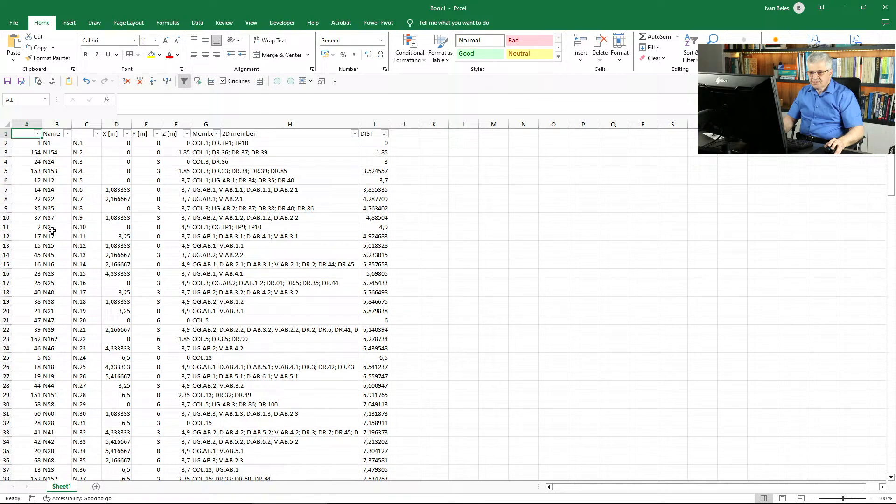
pyautogui.click(37, 133)
pyautogui.click(40, 142)
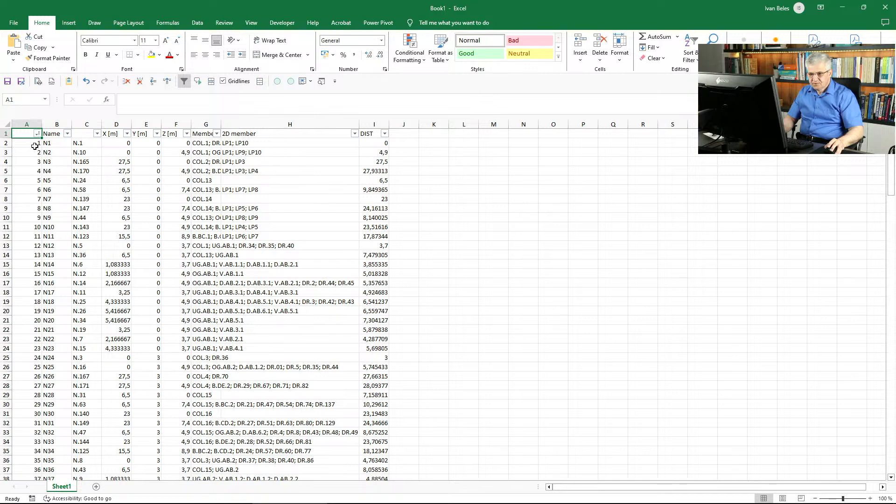
# Step: Copy the new node names in C2:C187 and switch to SCIA Engineer
pyautogui.moveTo(77, 143); pyautogui.dragTo(88, 457)
pyautogui.hotkey('ctrl', 'c')
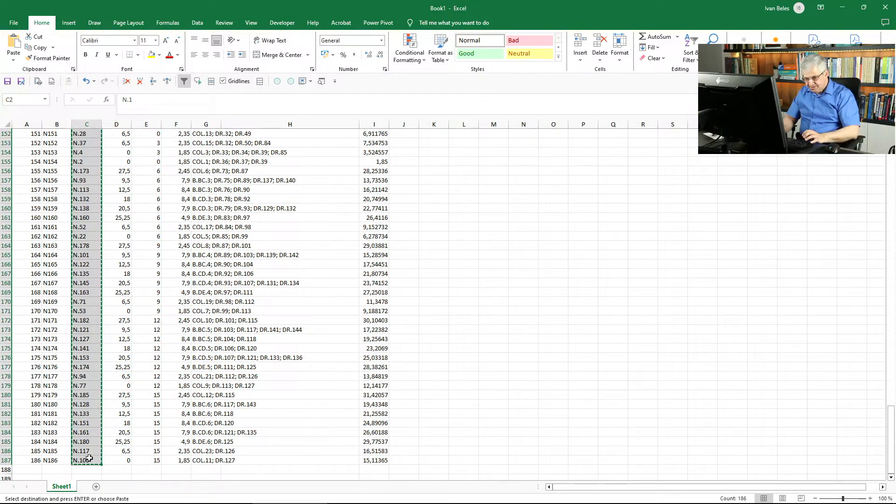
pyautogui.press('ctrl+super+Right')
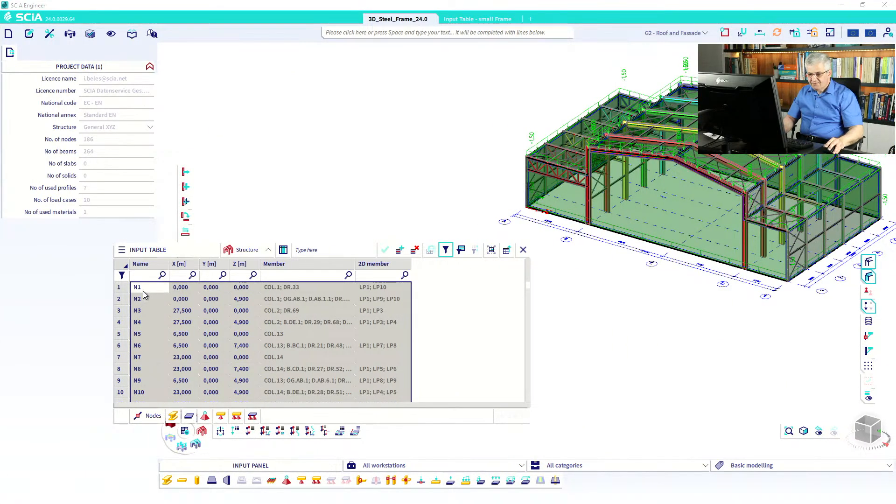
# Step: Paste the copied names over the Name column of the nodes Input Table, starting at the cell N1
pyautogui.click(143, 290)
pyautogui.click(140, 288)
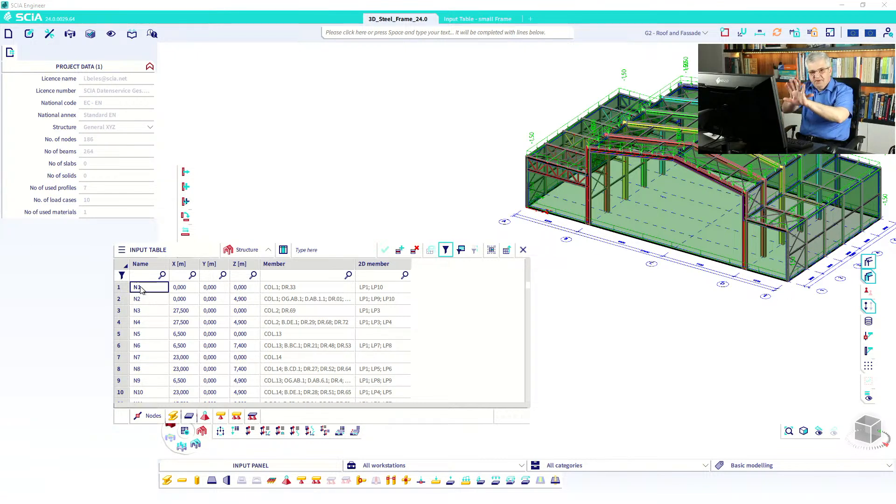
pyautogui.write('.')
pyautogui.press('Return')
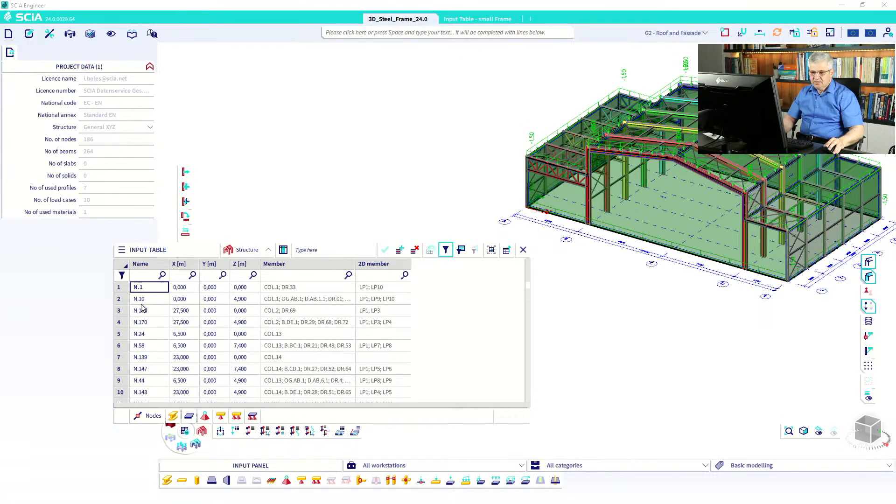
pyautogui.click(144, 298)
pyautogui.click(146, 286)
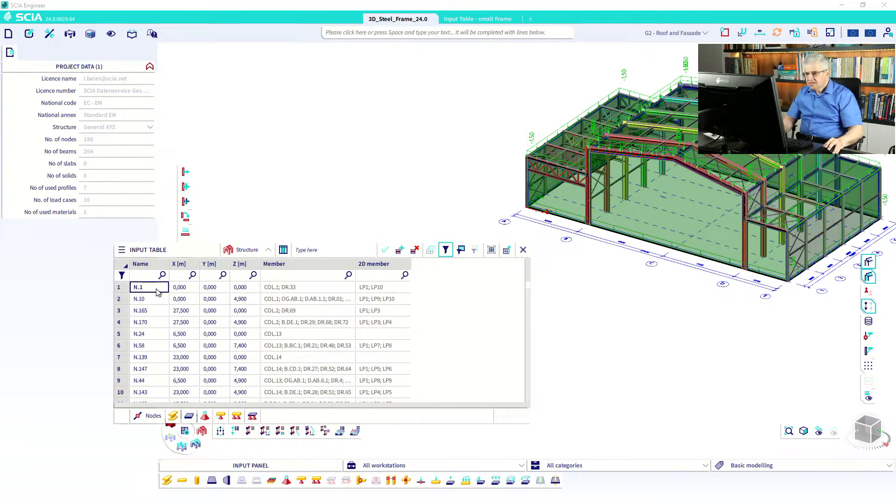
# Step: Switch off shading and loads in the 3D view and display the node labels to check the numbering around the origin
pyautogui.click(867, 265)
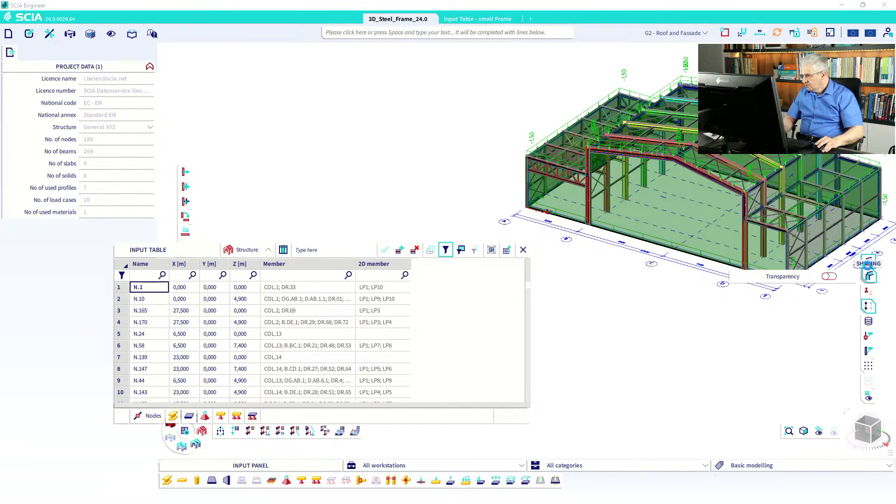
pyautogui.click(867, 264)
pyautogui.click(868, 305)
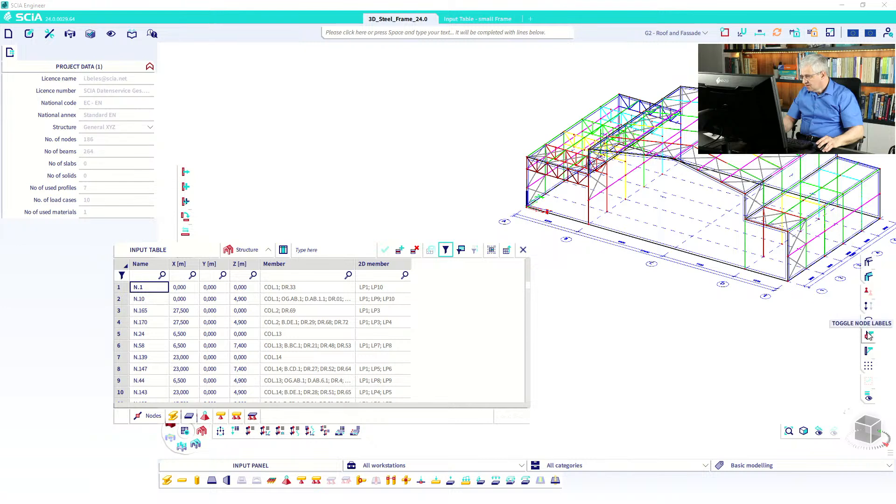
pyautogui.click(869, 335)
pyautogui.scroll(5, 504, 205)
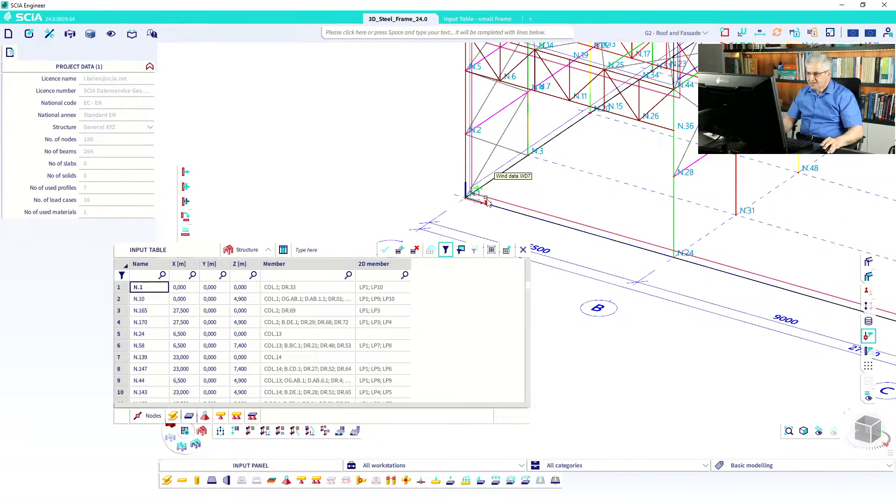
pyautogui.scroll(-5, 488, 203)
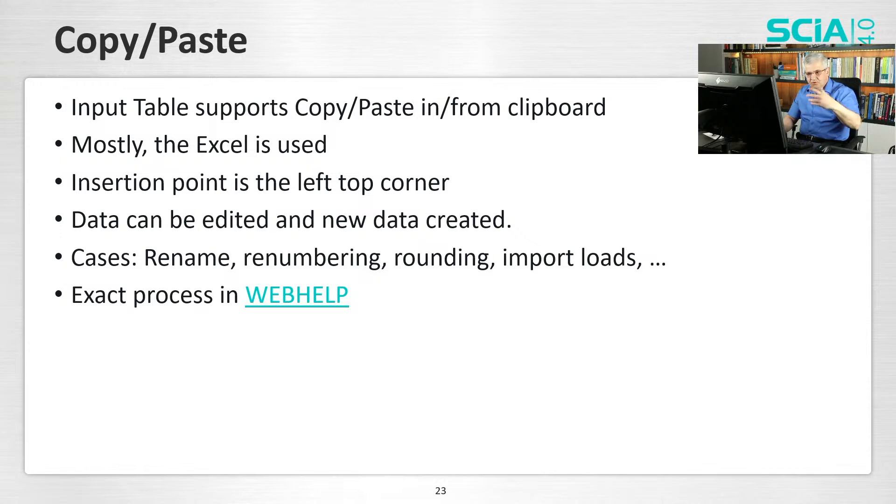
pyautogui.press('Right')
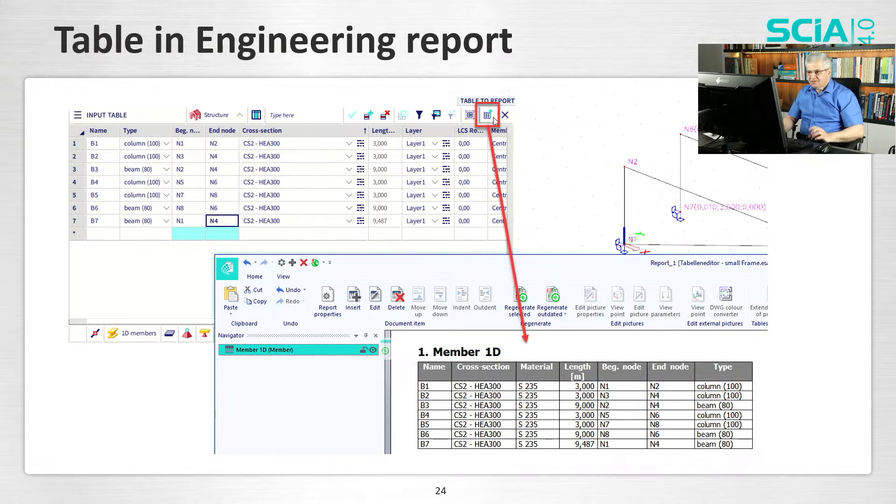
# Step: Return to SCIA Engineer, list the 1D members in the Input Table and move the table clear of the toolbar
pyautogui.press('ctrl+super+Left')
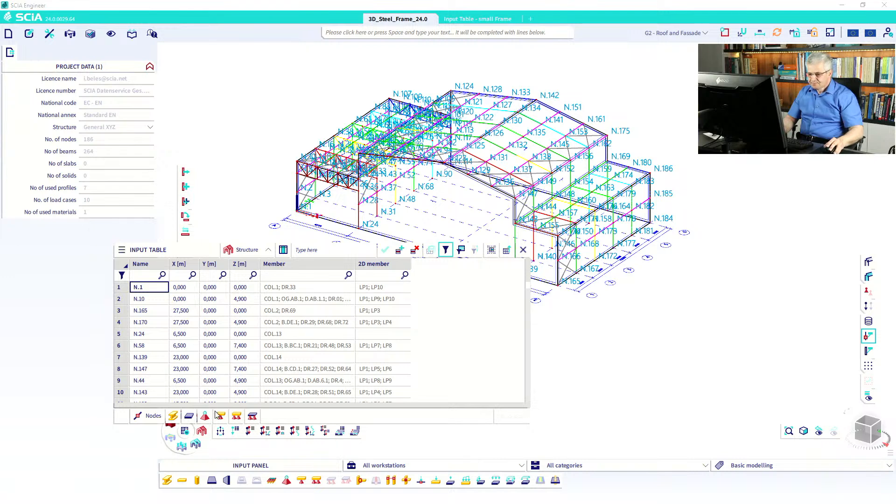
pyautogui.click(174, 416)
pyautogui.moveTo(161, 253); pyautogui.dragTo(305, 228)
# Step: Create a new report in the Engineering report manager, open it and minimise its window
pyautogui.click(195, 419)
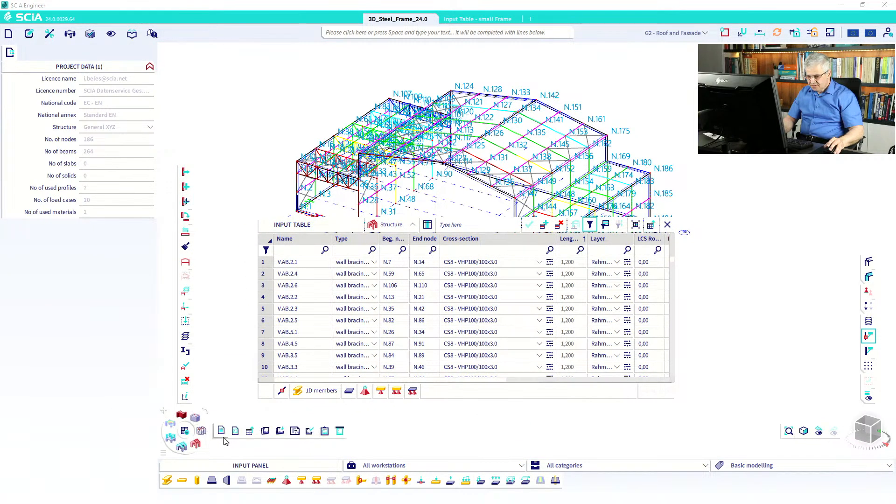
pyautogui.click(15, 65)
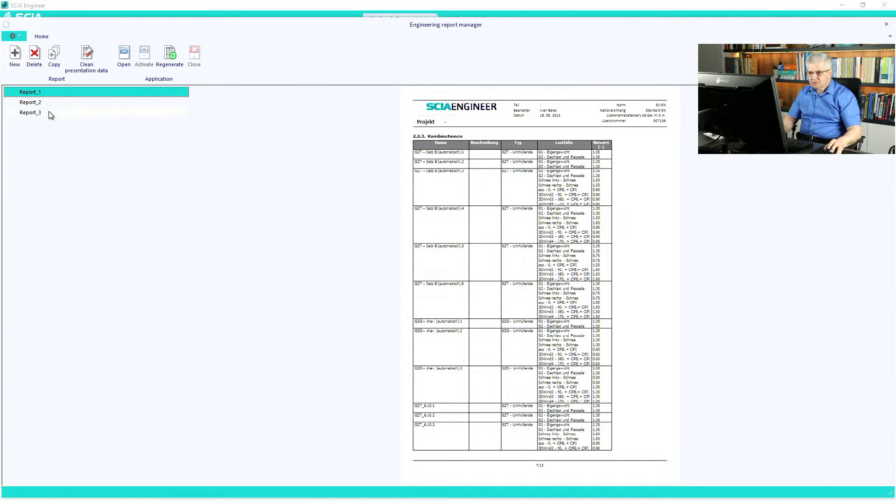
pyautogui.click(50, 114)
pyautogui.doubleClick(34, 114)
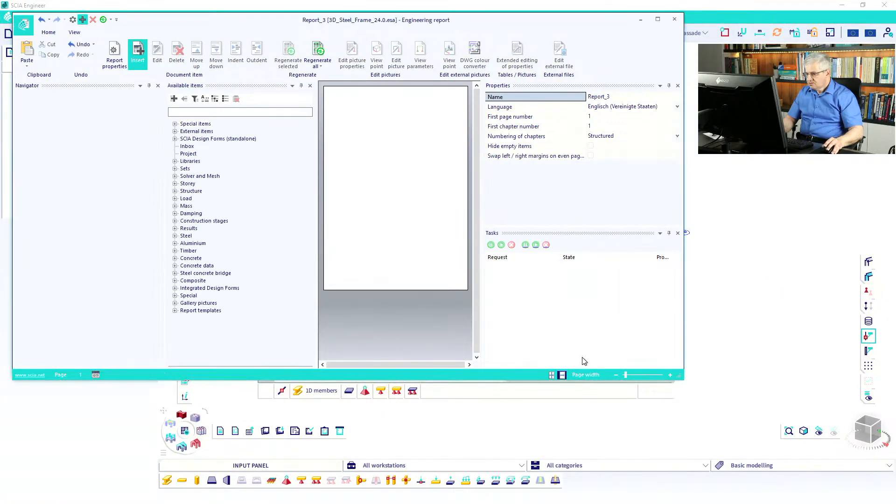
pyautogui.click(641, 19)
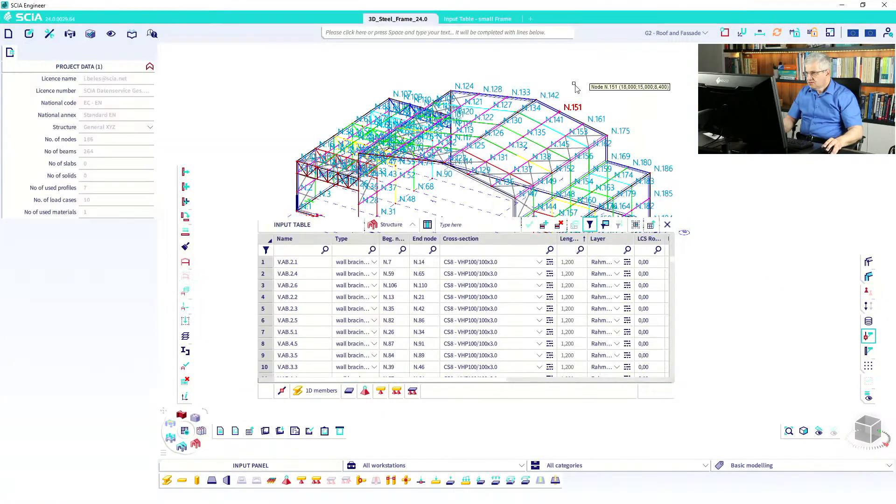
# Step: Insert the 1D member table into Report_3, view it in the report and close the report window
pyautogui.click(652, 226)
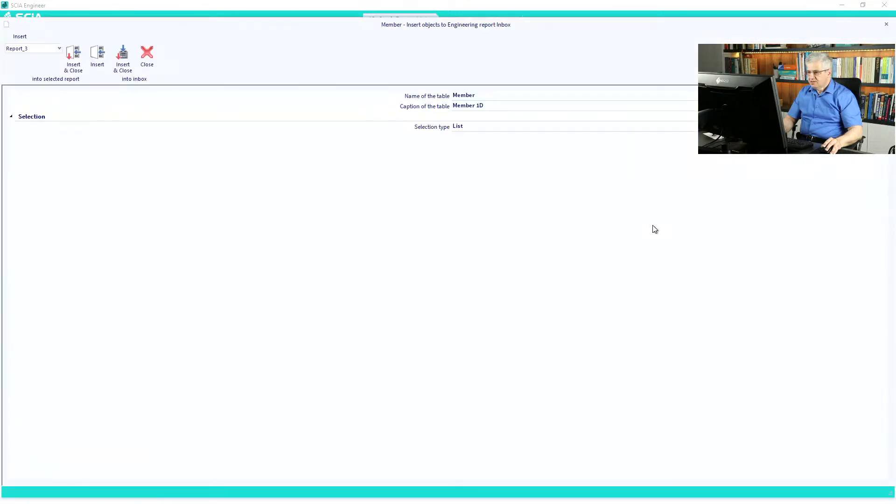
pyautogui.click(73, 59)
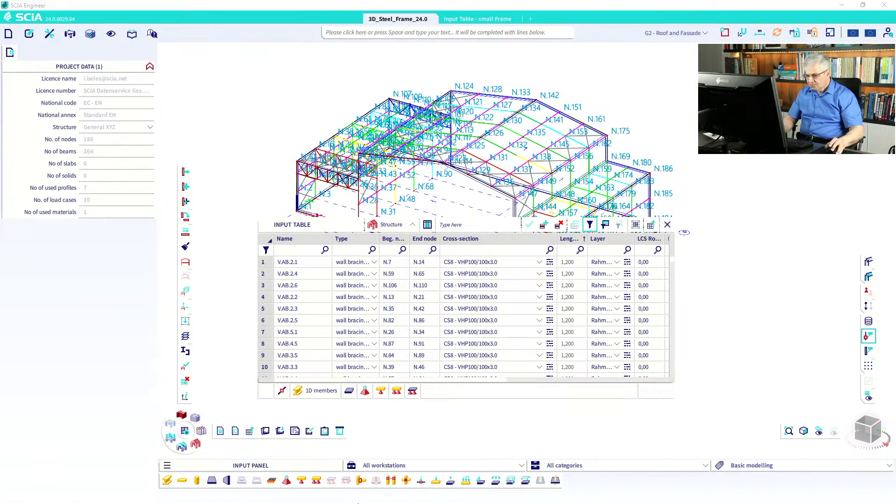
pyautogui.hotkey('alt', 'Tab')
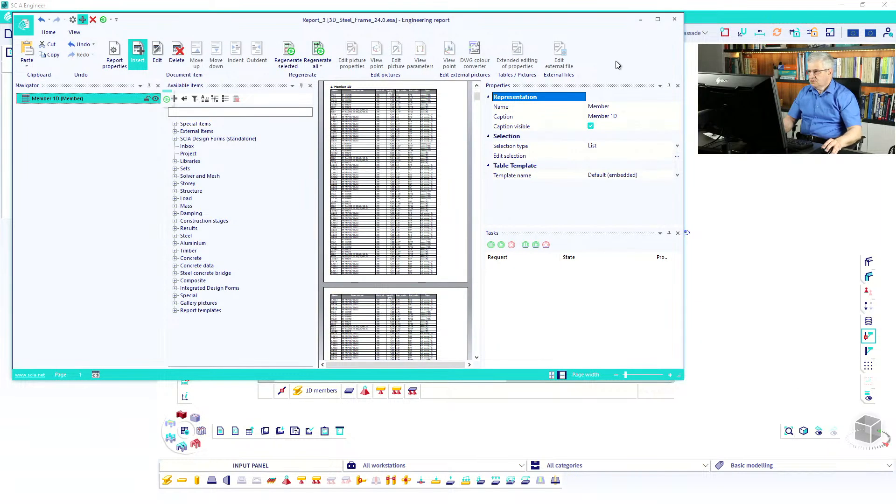
pyautogui.click(674, 19)
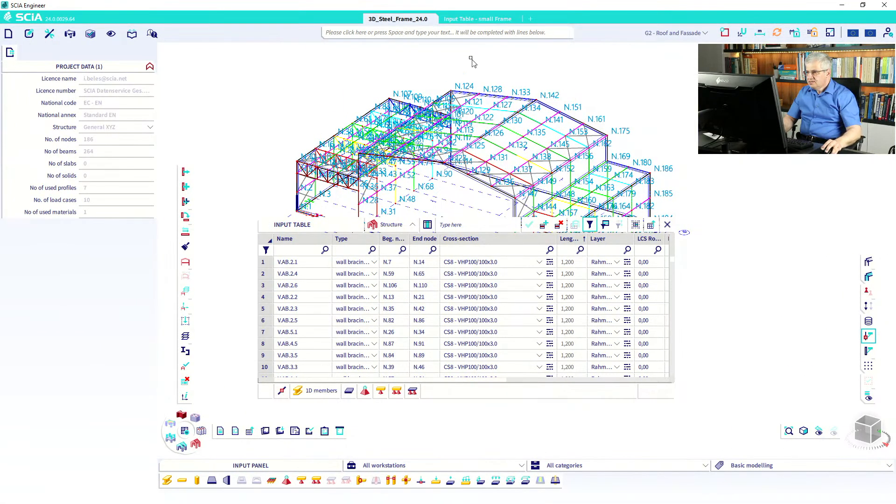
# Step: In the Input Table - small Frame project, select the upper nodes N2, N8, N4 and N6 and list only them in the nodes table
pyautogui.click(457, 22)
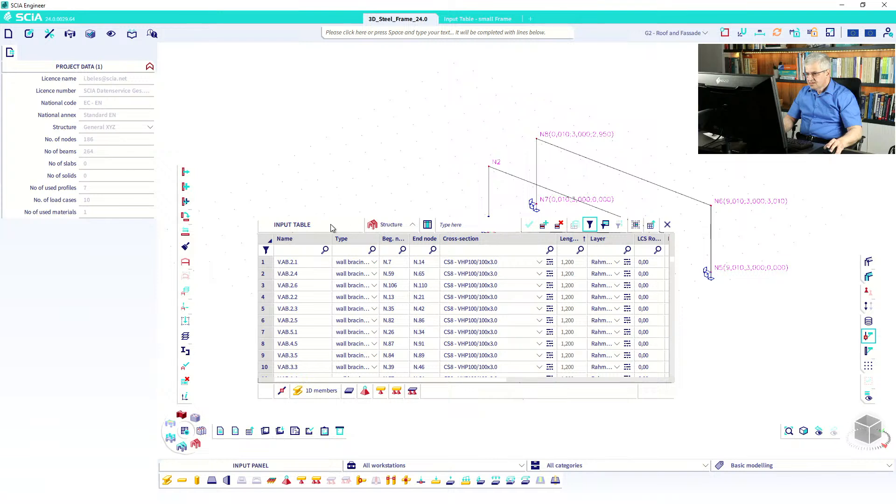
pyautogui.moveTo(331, 224); pyautogui.dragTo(198, 263)
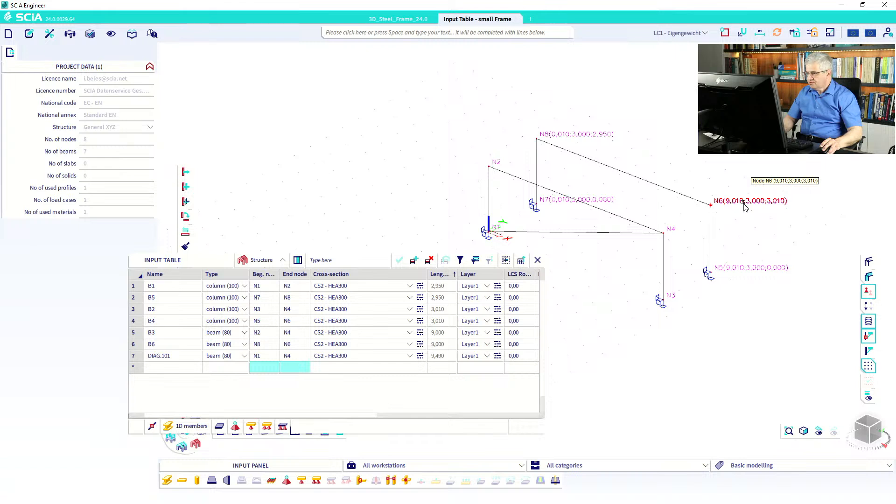
pyautogui.click(488, 166)
pyautogui.click(536, 138)
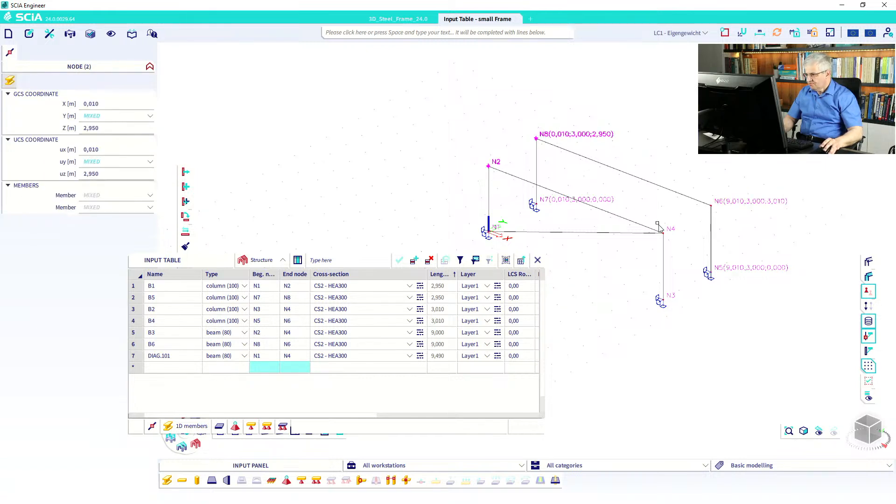
pyautogui.click(660, 228)
pyautogui.click(710, 205)
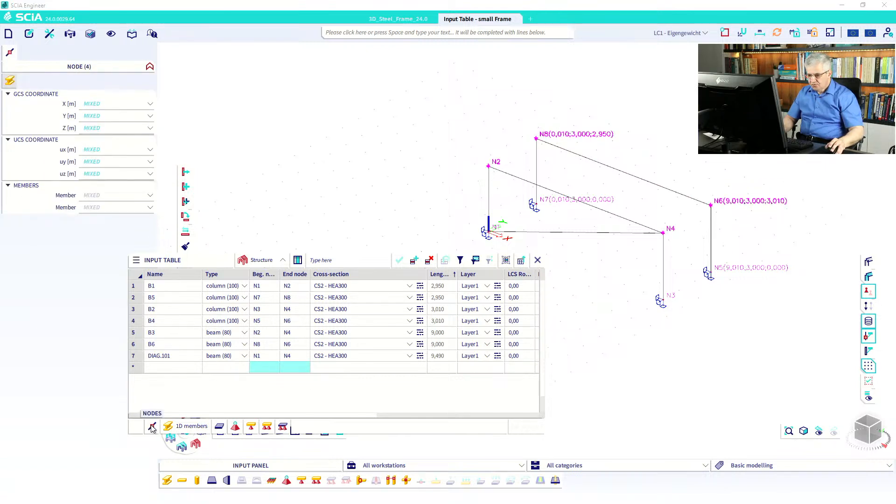
pyautogui.click(152, 428)
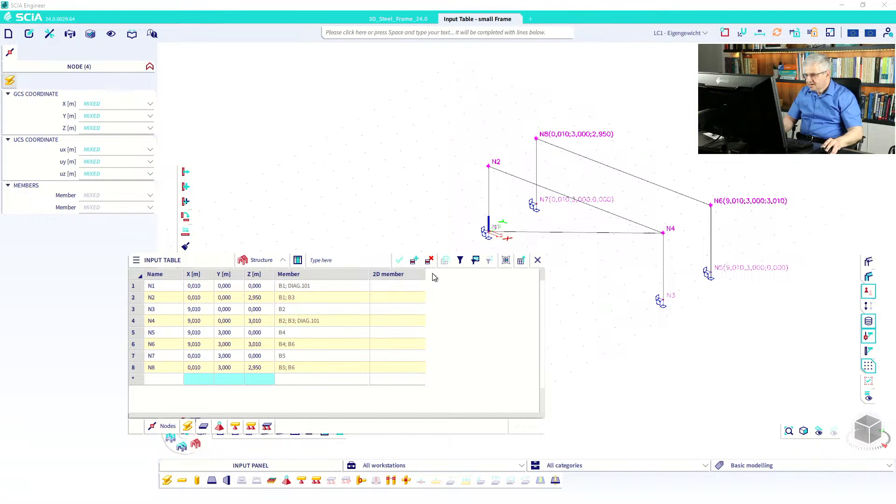
pyautogui.click(476, 260)
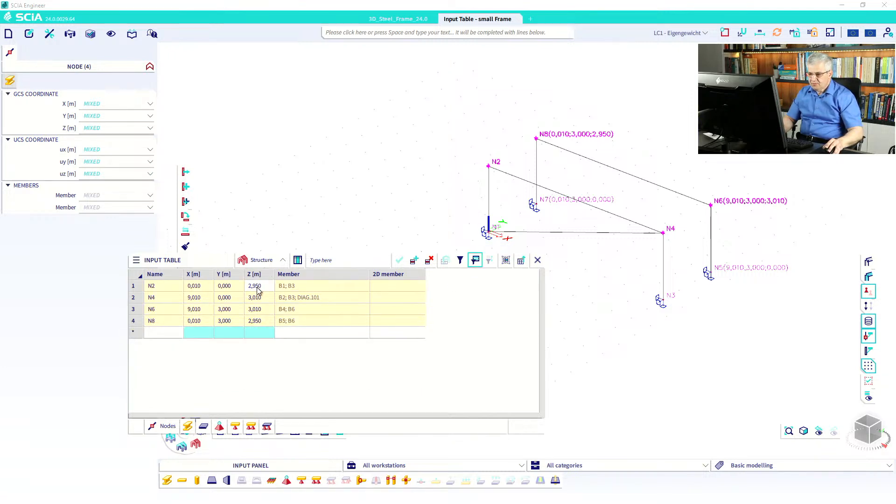
# Step: Round the Z coordinates of the four listed nodes to whole metres with ~1 and clear the node selection
pyautogui.moveTo(258, 290); pyautogui.dragTo(263, 321)
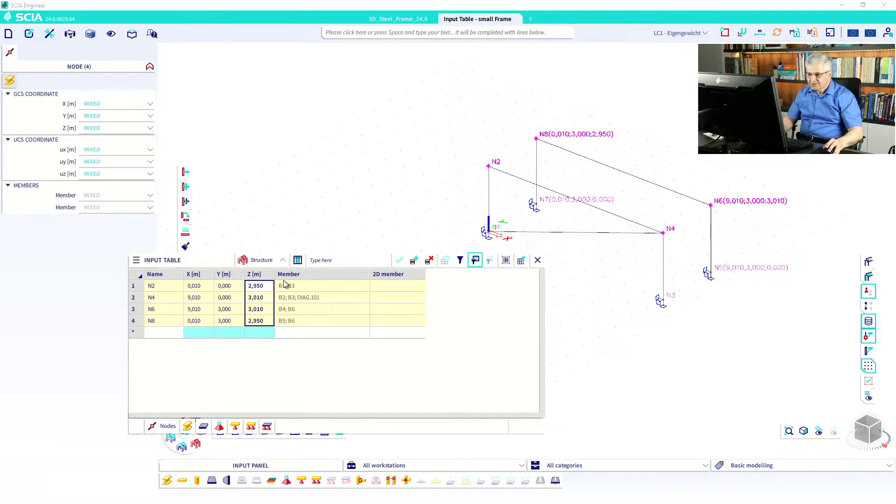
pyautogui.click(325, 260)
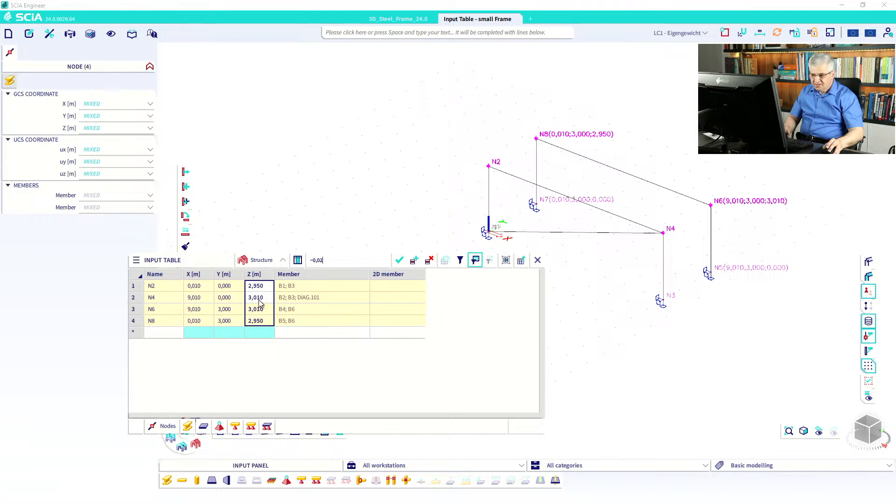
pyautogui.write('5')
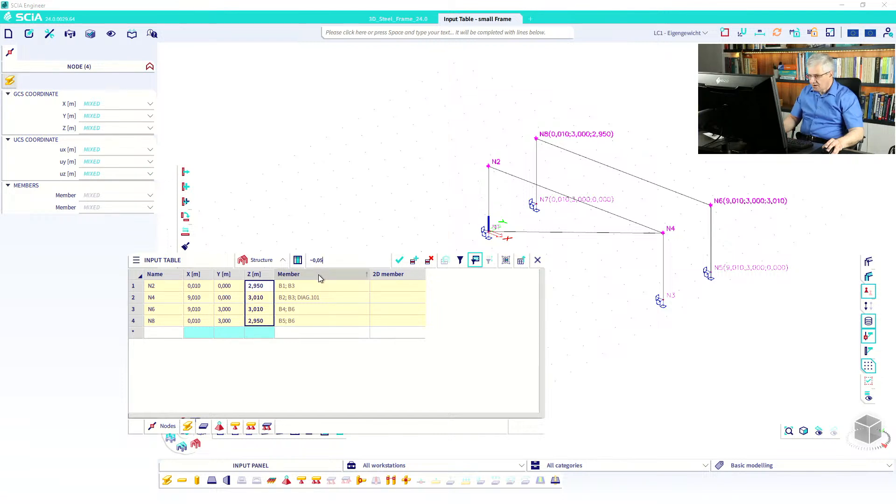
pyautogui.write('1')
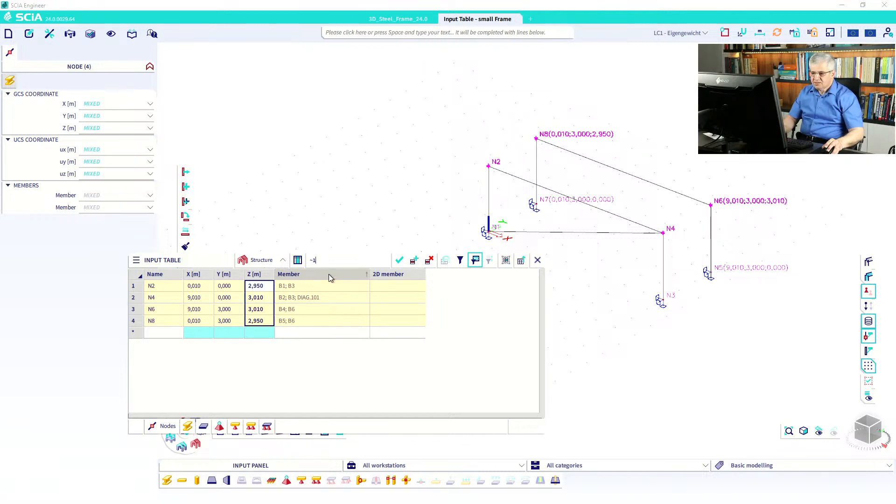
pyautogui.press('Return')
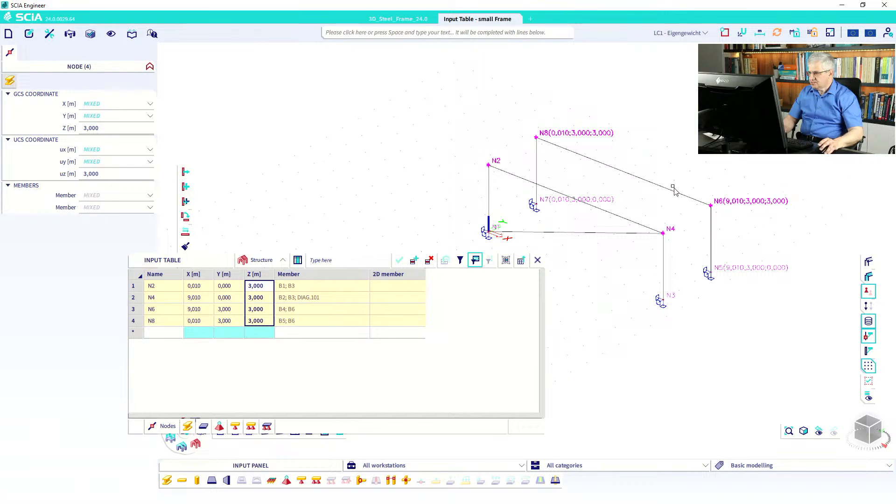
pyautogui.click(455, 141)
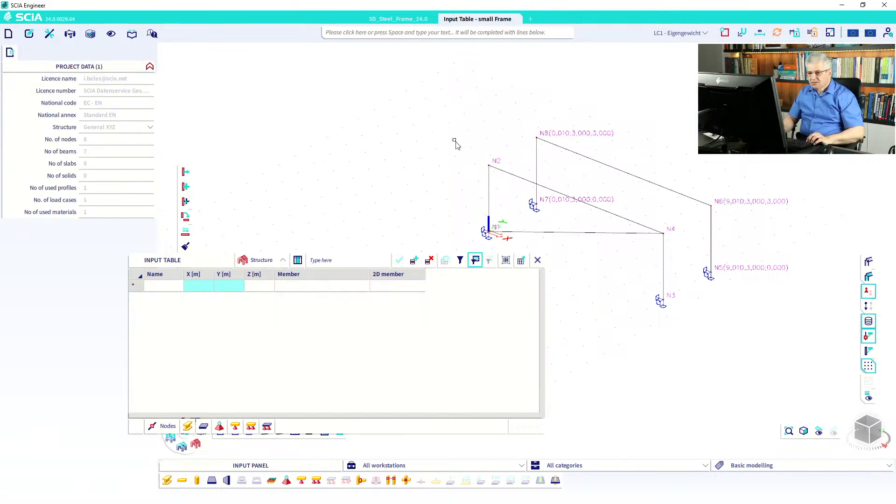